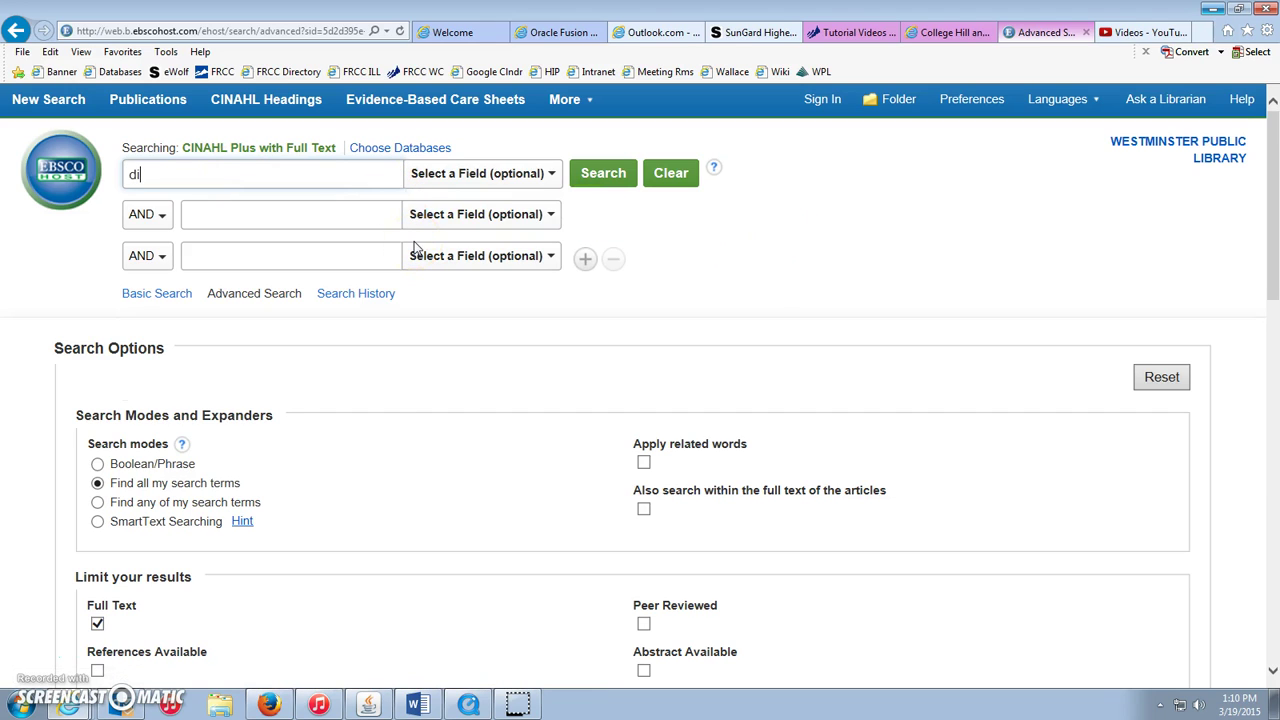
Search the CINAHL Plus with Full Text database for "diabetes".
type("abetes")
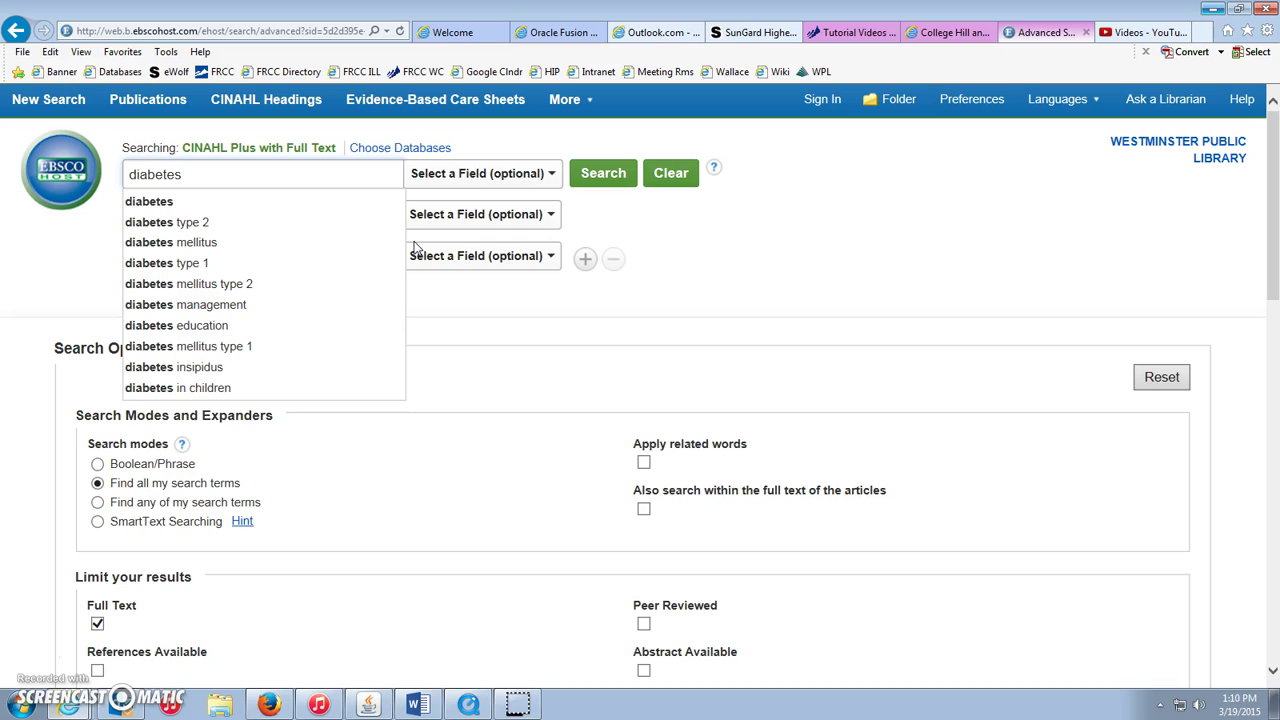
left_click(460, 200)
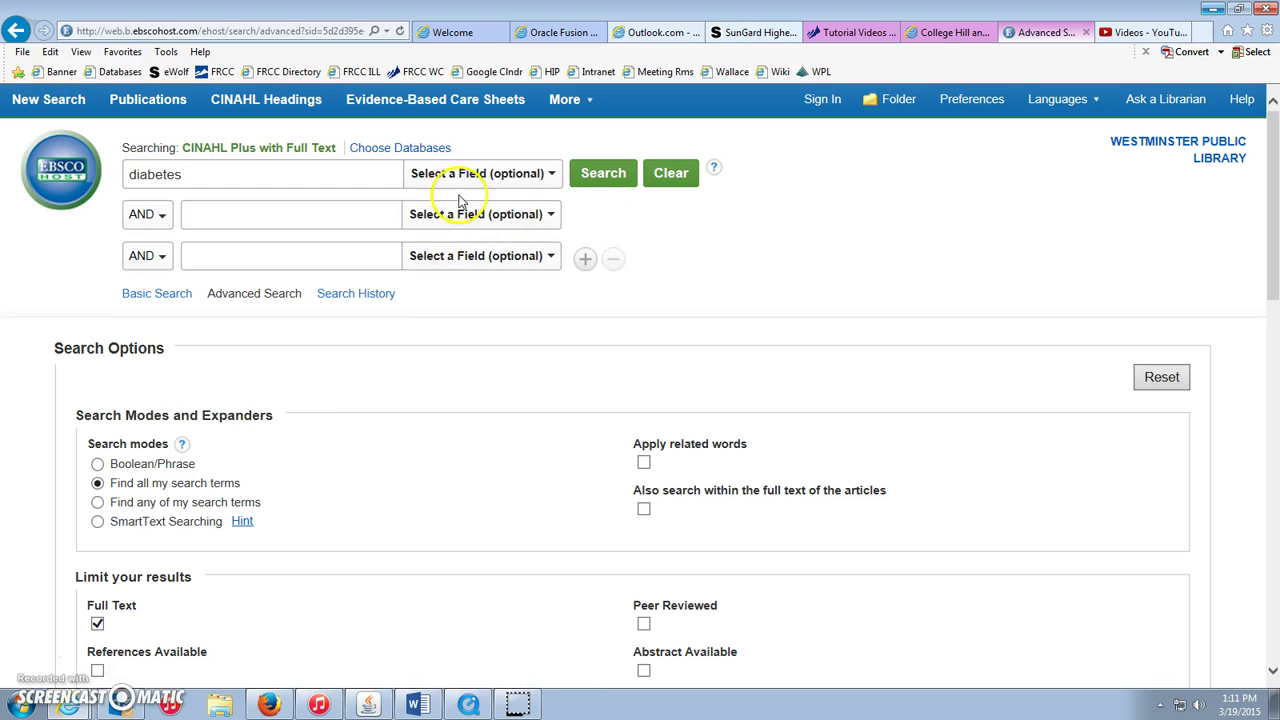
left_click(605, 176)
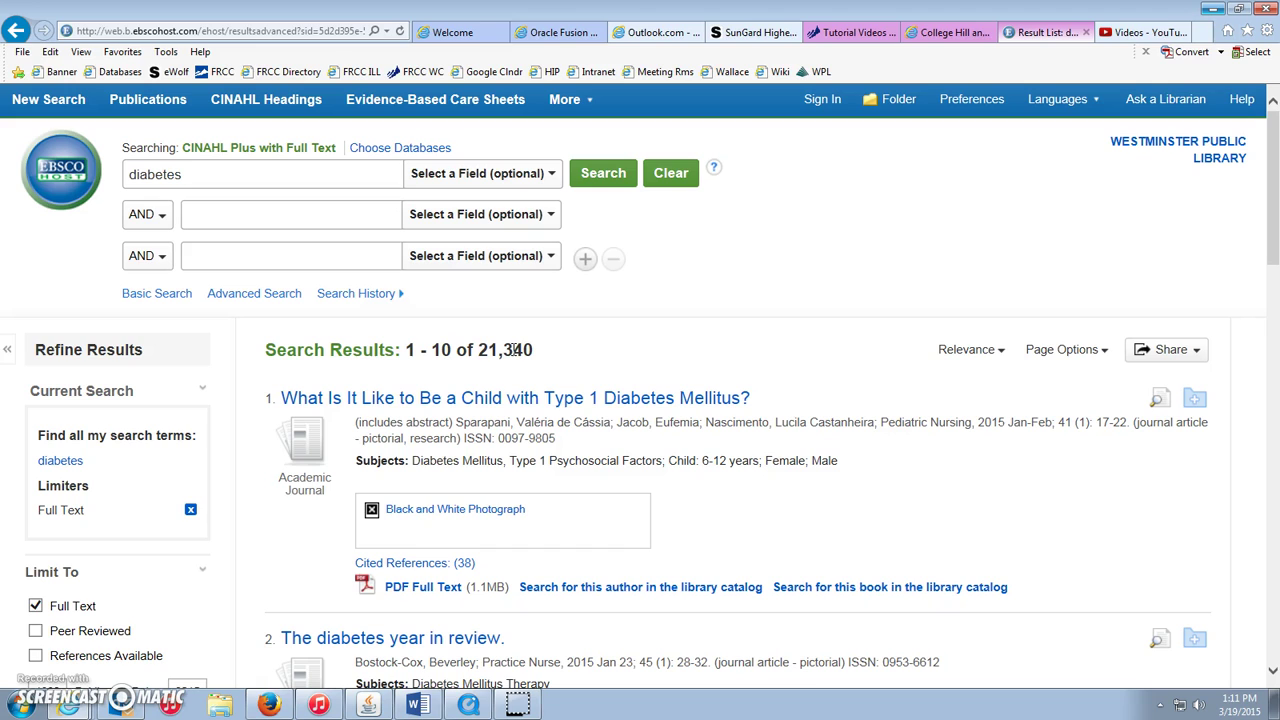
Restrict the term "diabetes" to the TI Title field and rerun the search.
left_click(552, 174)
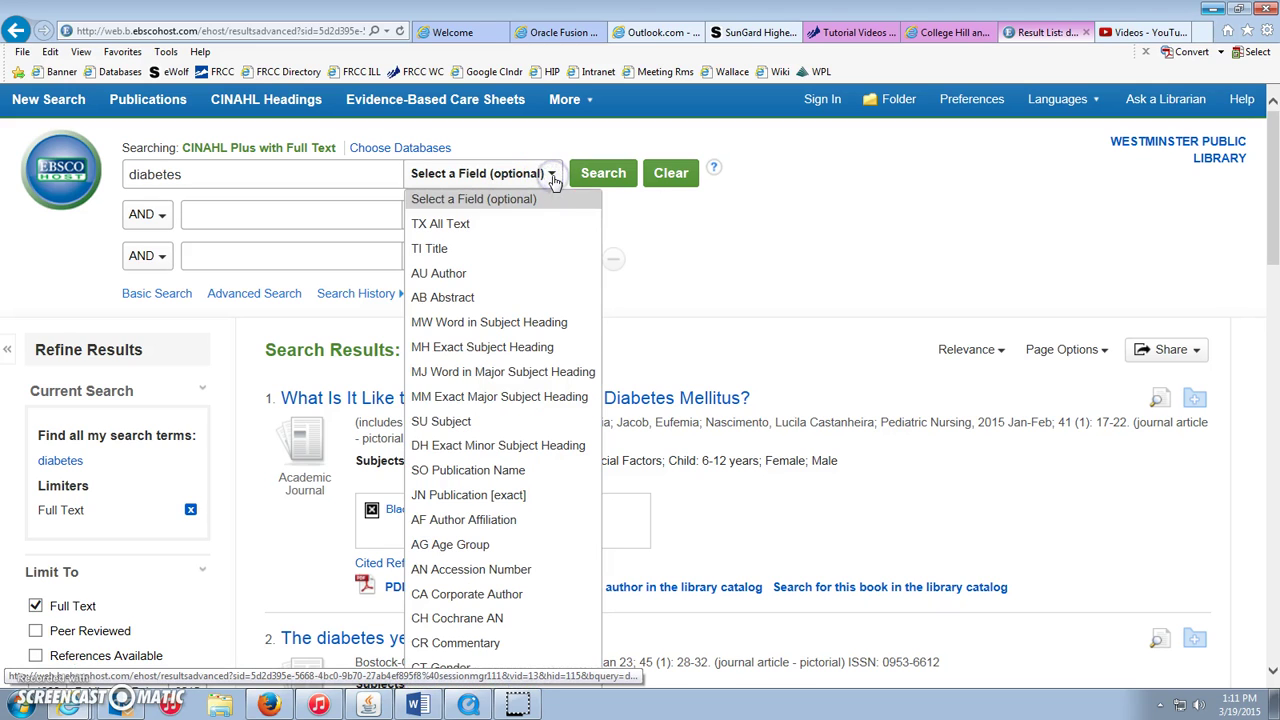
left_click(458, 258)
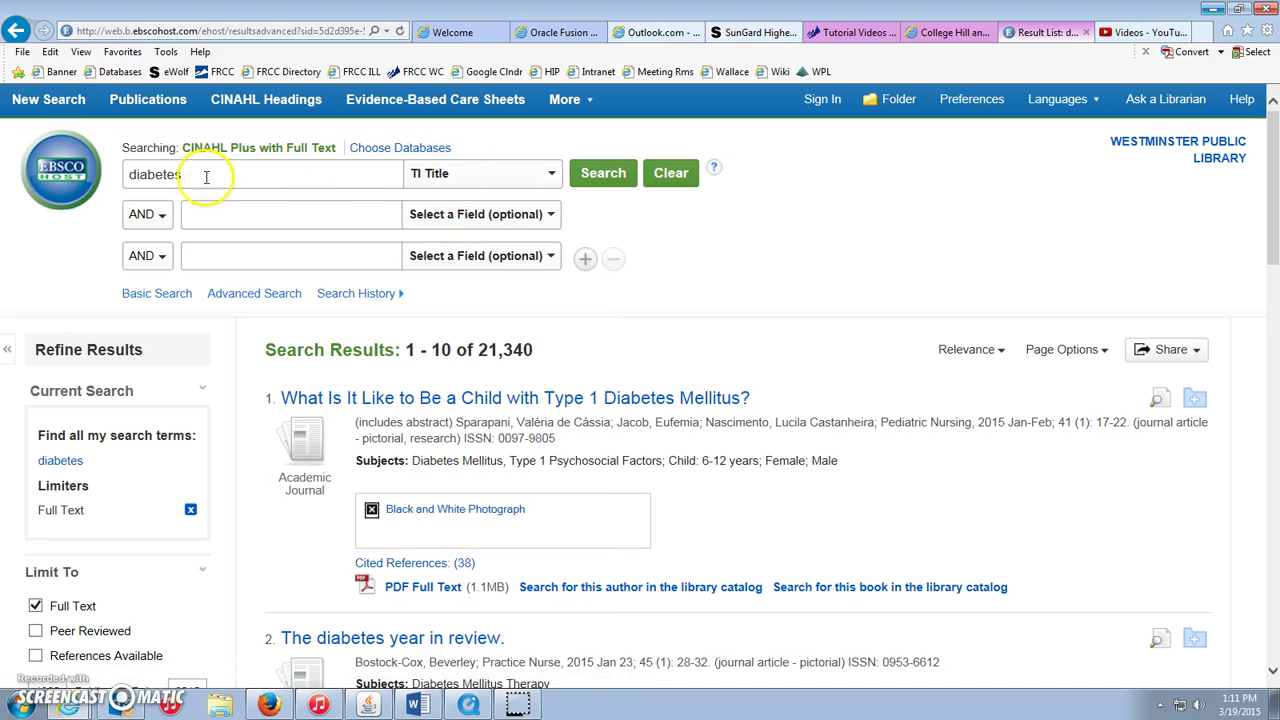
left_click(613, 178)
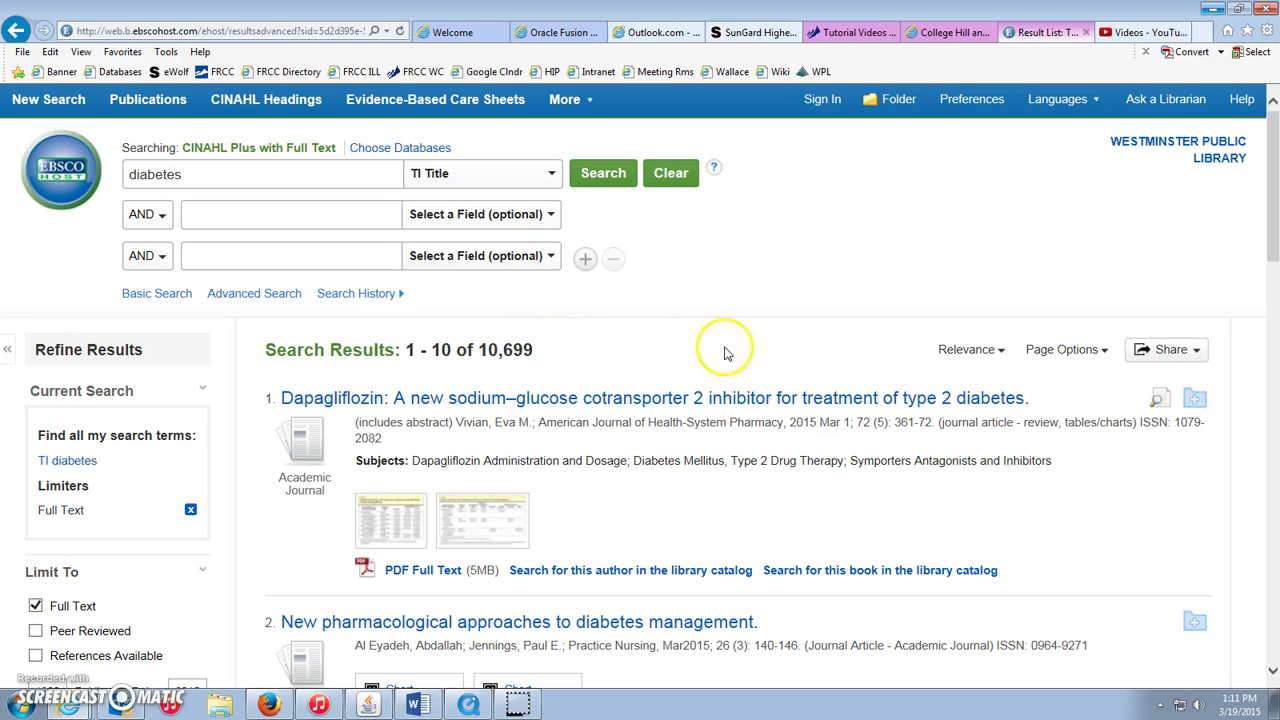
Sort the search results by Date Newest and limit them to Peer Reviewed articles.
left_click(999, 352)
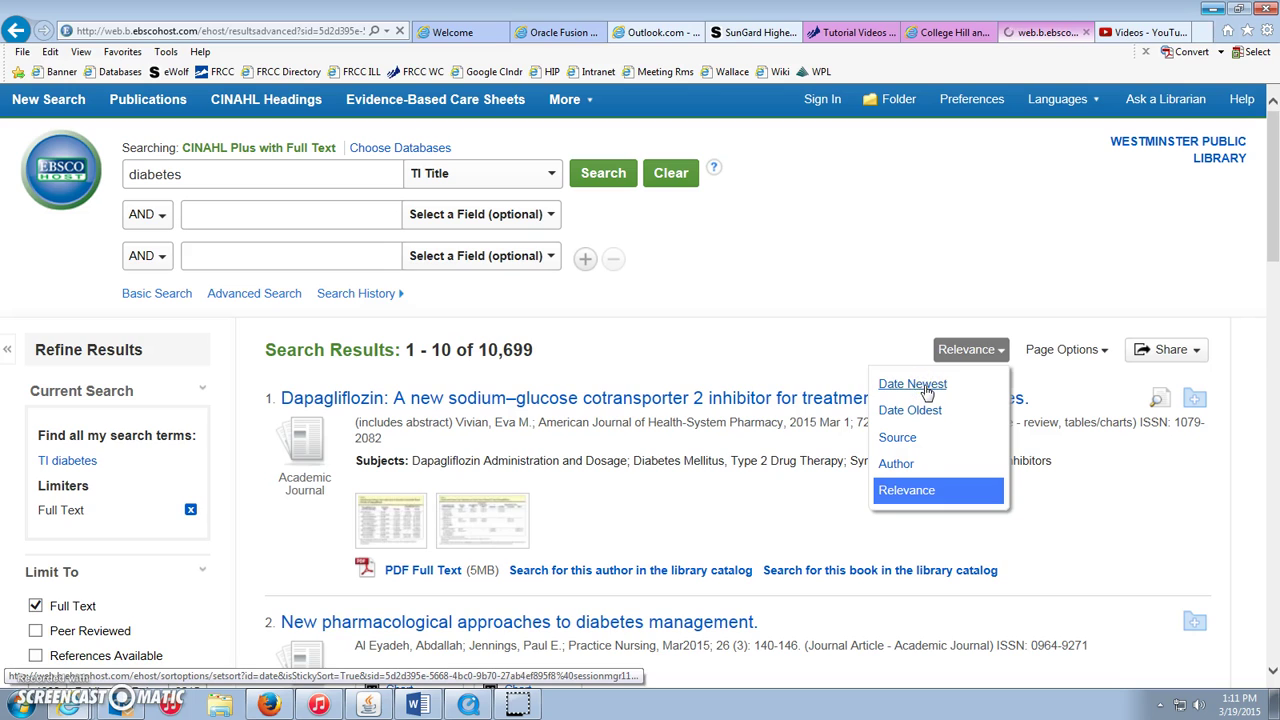
left_click(926, 386)
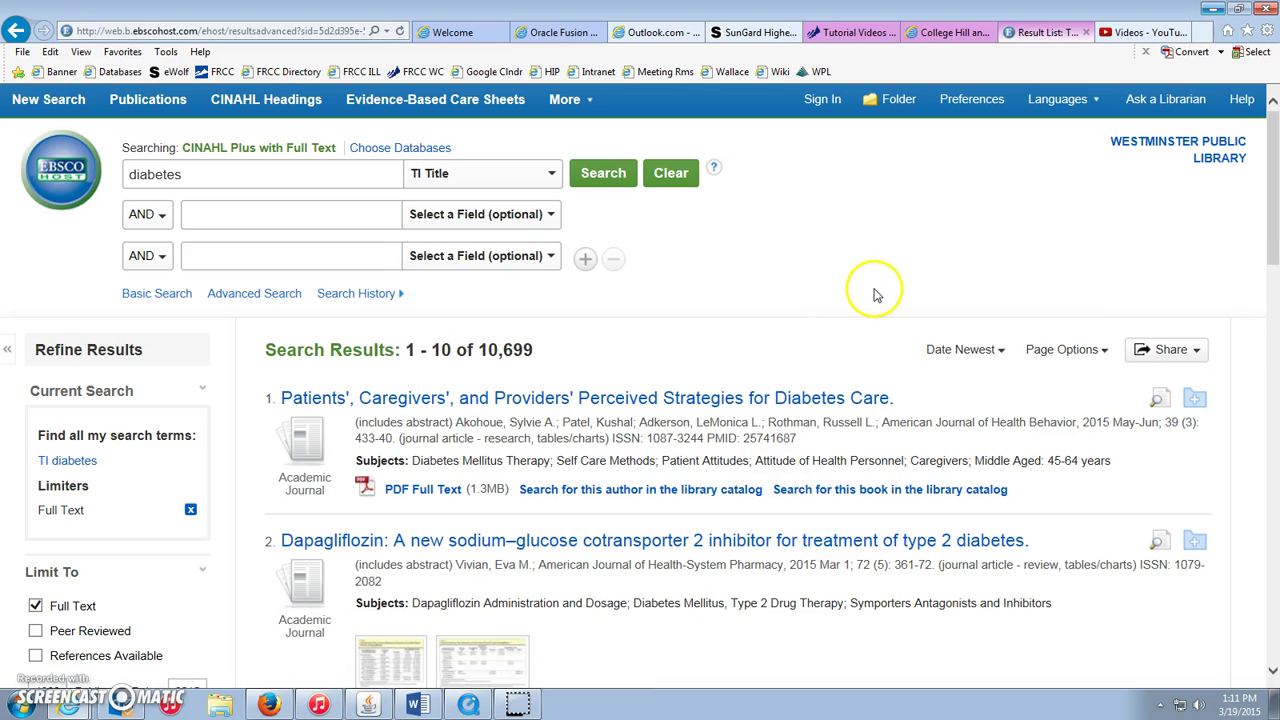
left_click_drag(1276, 230, 1275, 242)
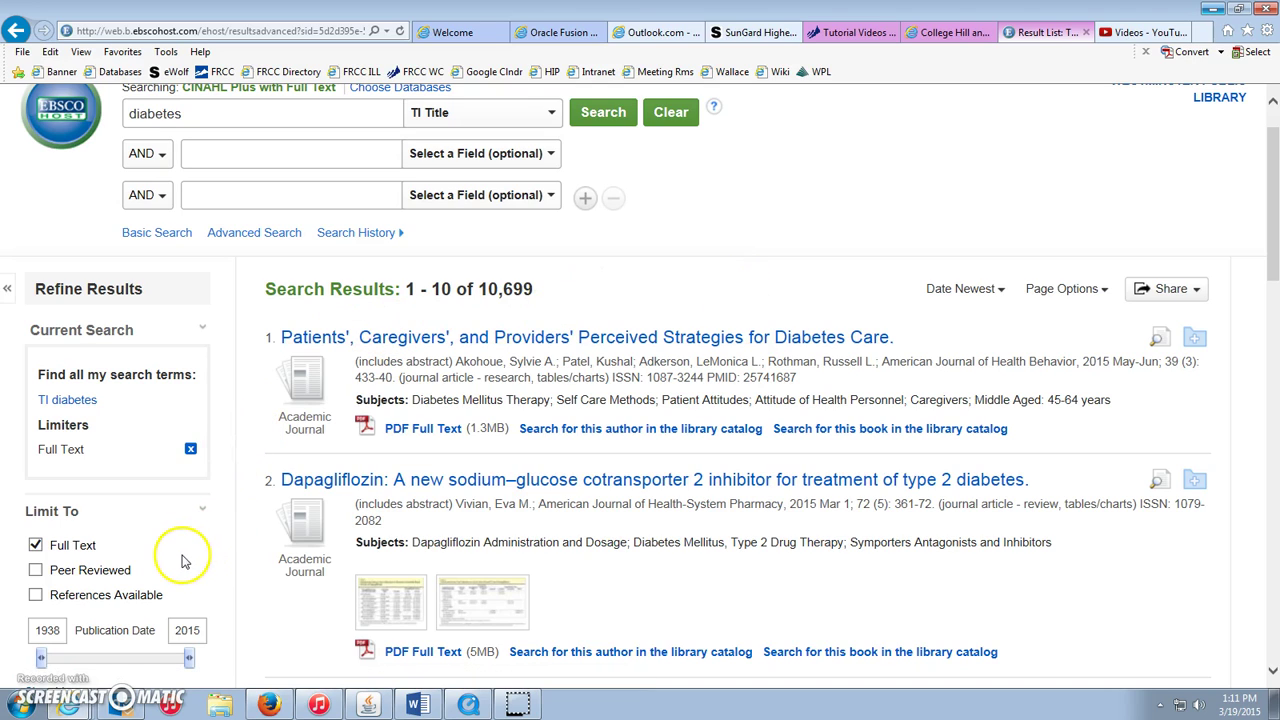
left_click(36, 570)
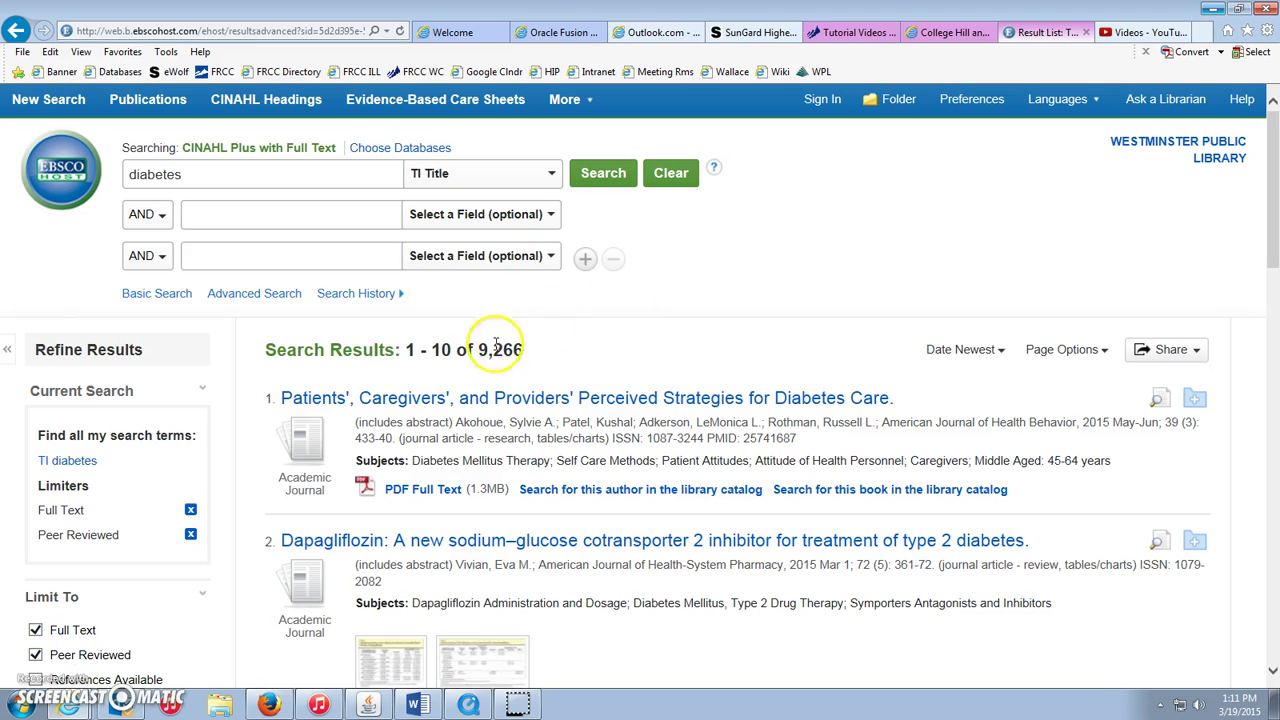
Add "type 2" or "type two", each phrase in quotation marks, as the second AND search term and run the search.
mouse_move(1276, 252)
left_mouse_down()
mouse_move(1276, 290)
mouse_move(1275, 236)
left_mouse_up()
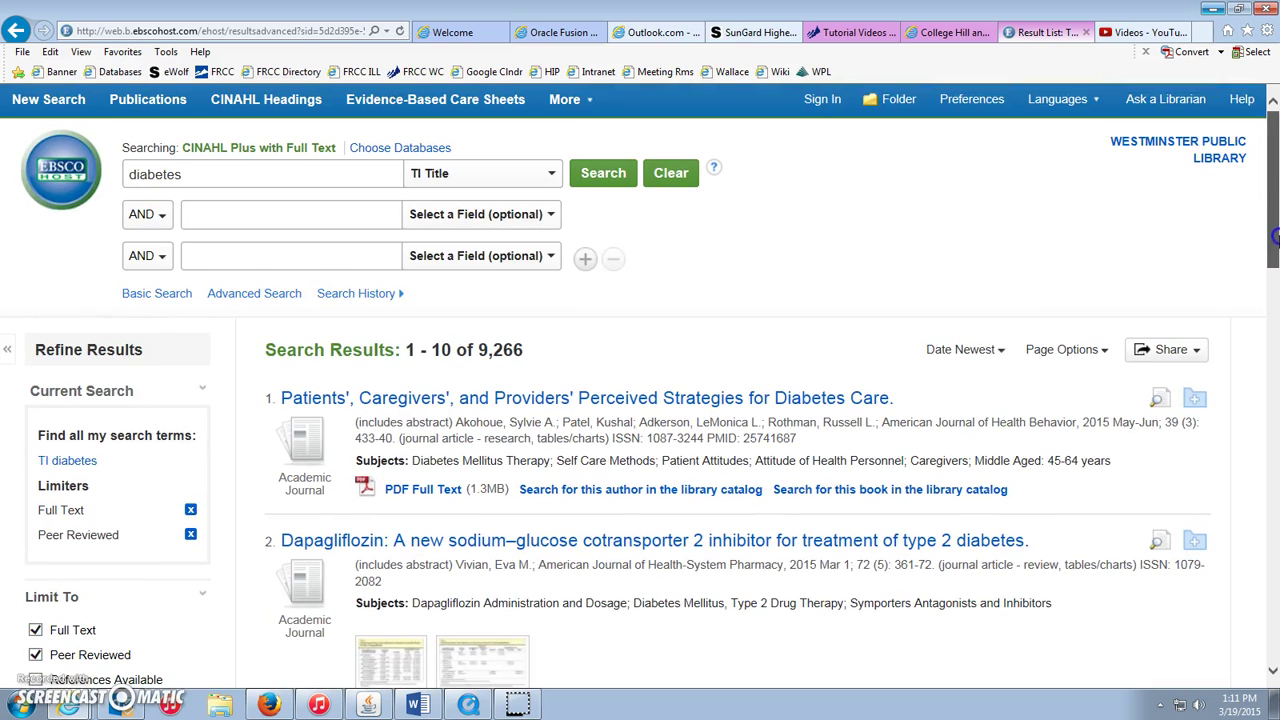
left_click(263, 220)
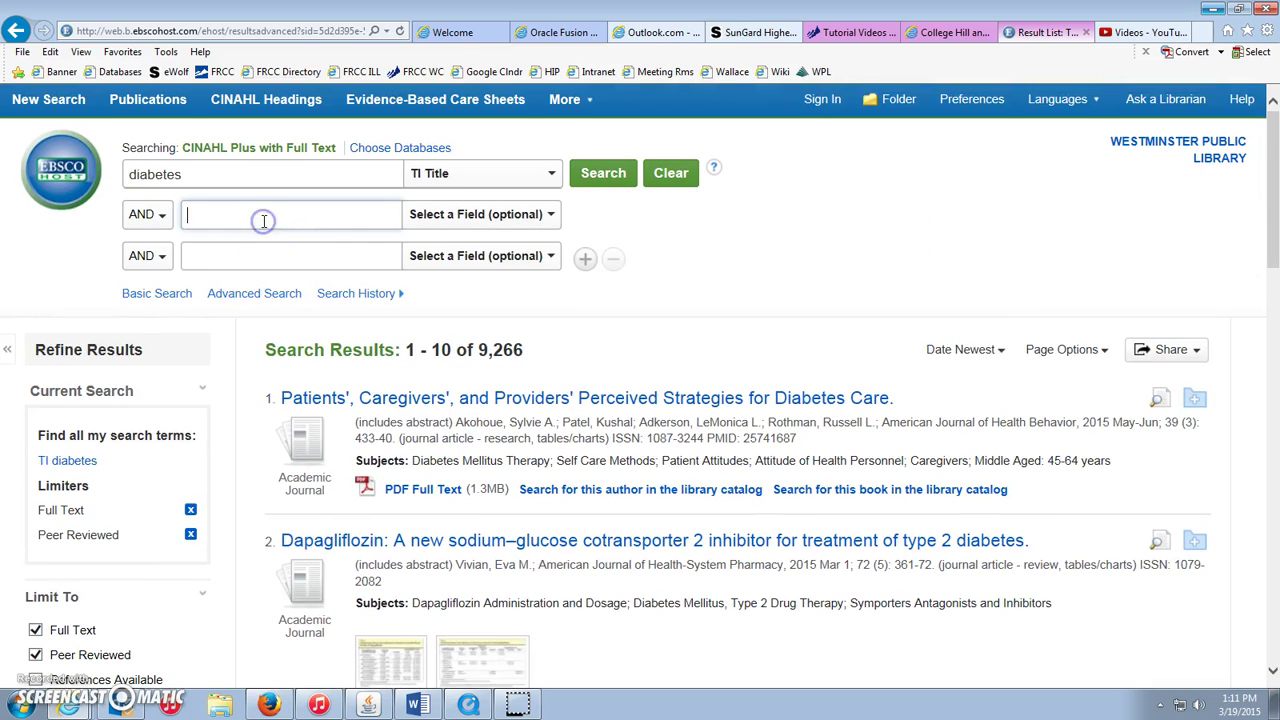
type("\"type 2 ")
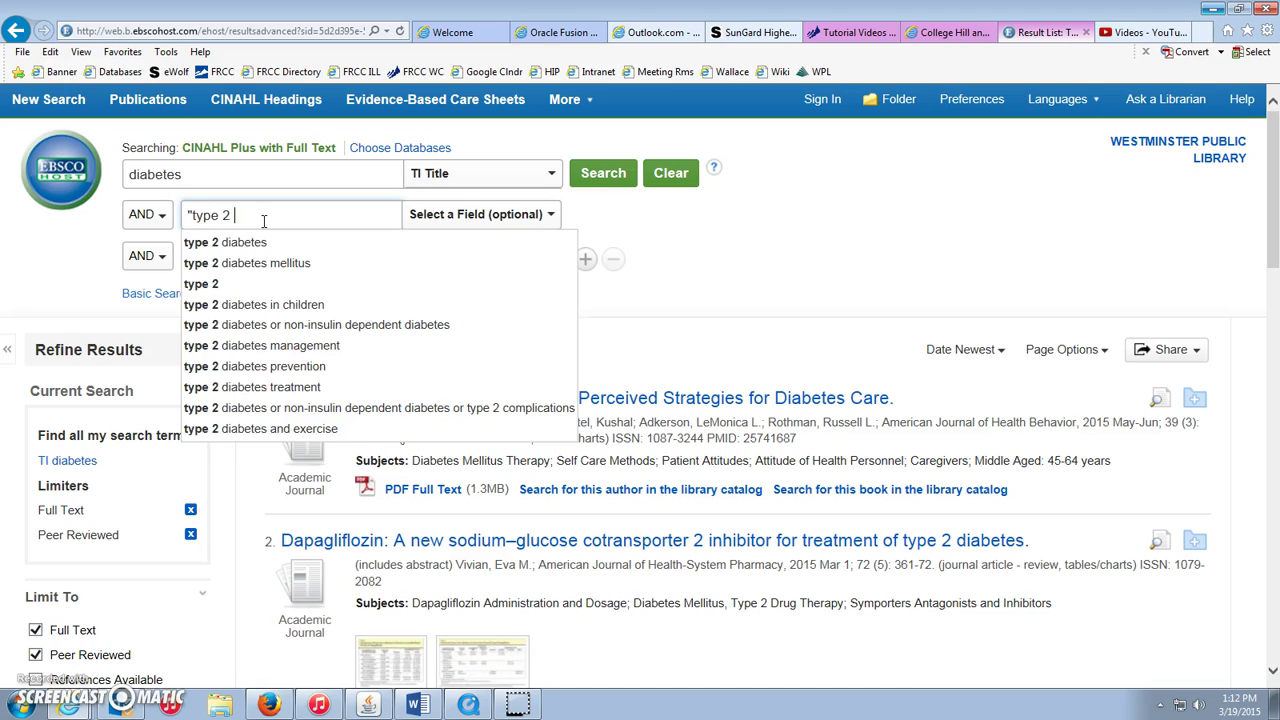
type("\" or \"")
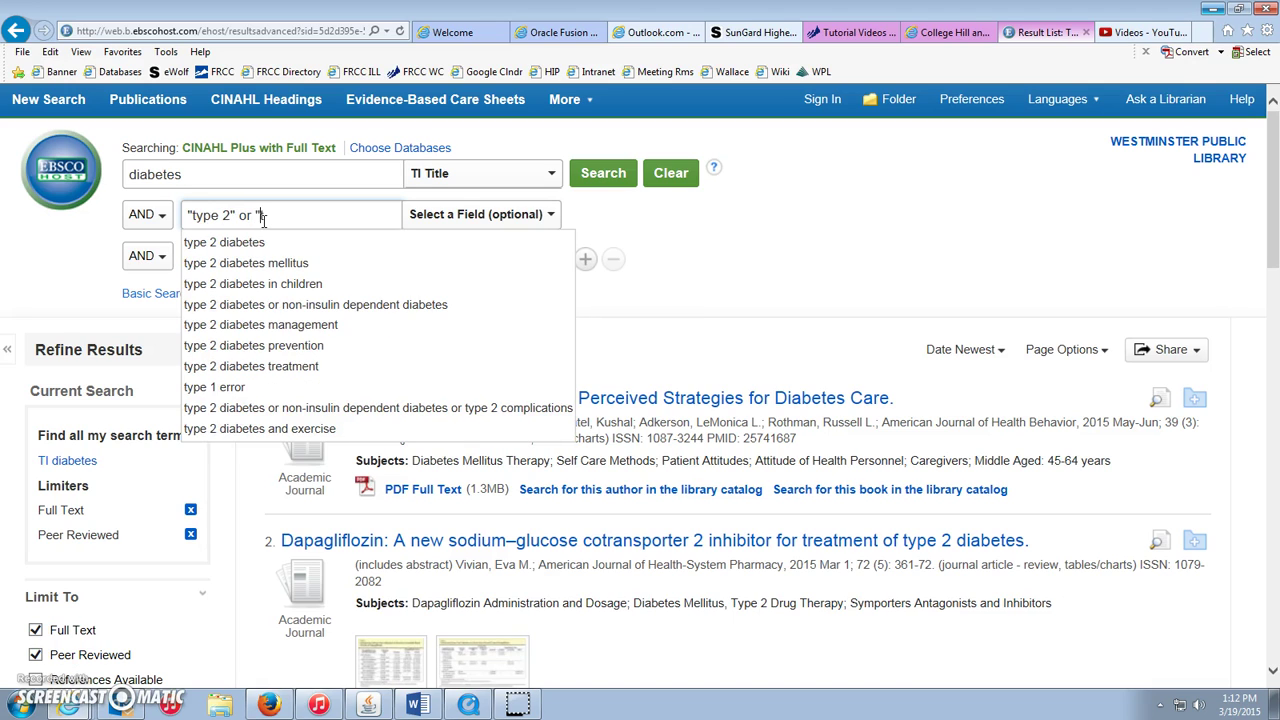
type("type two")
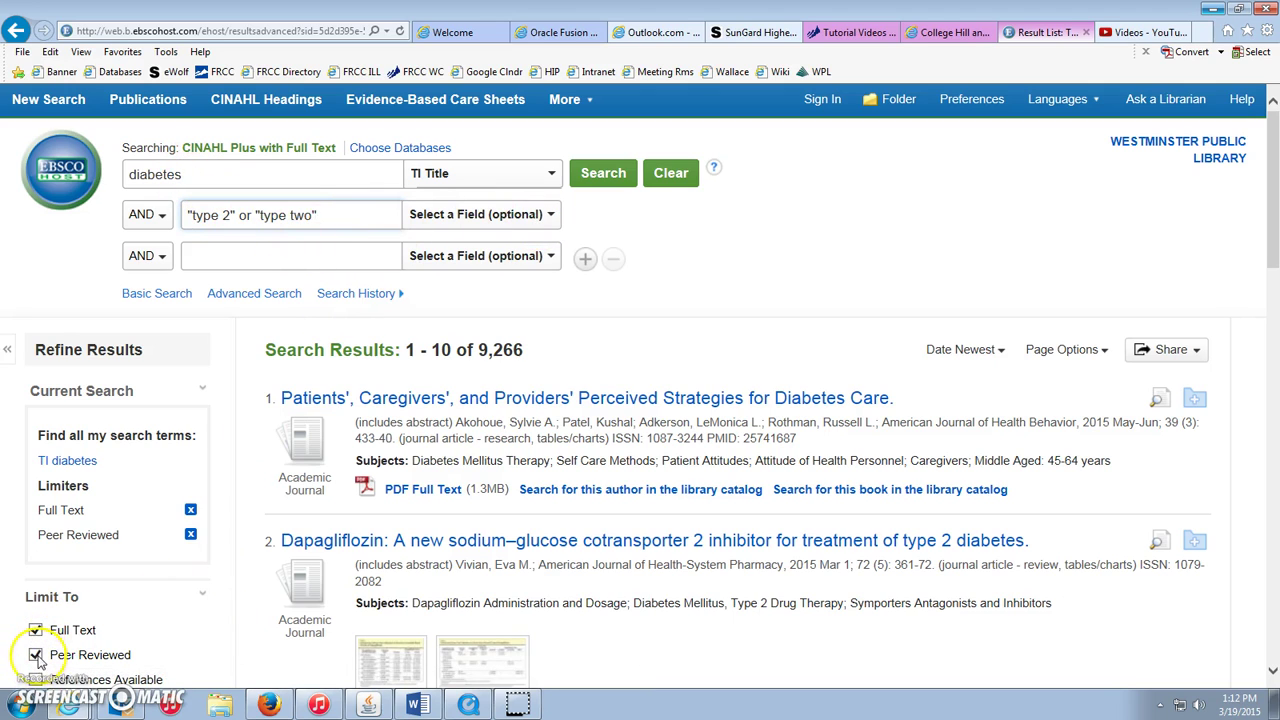
scroll(1270, 200, "down", 1)
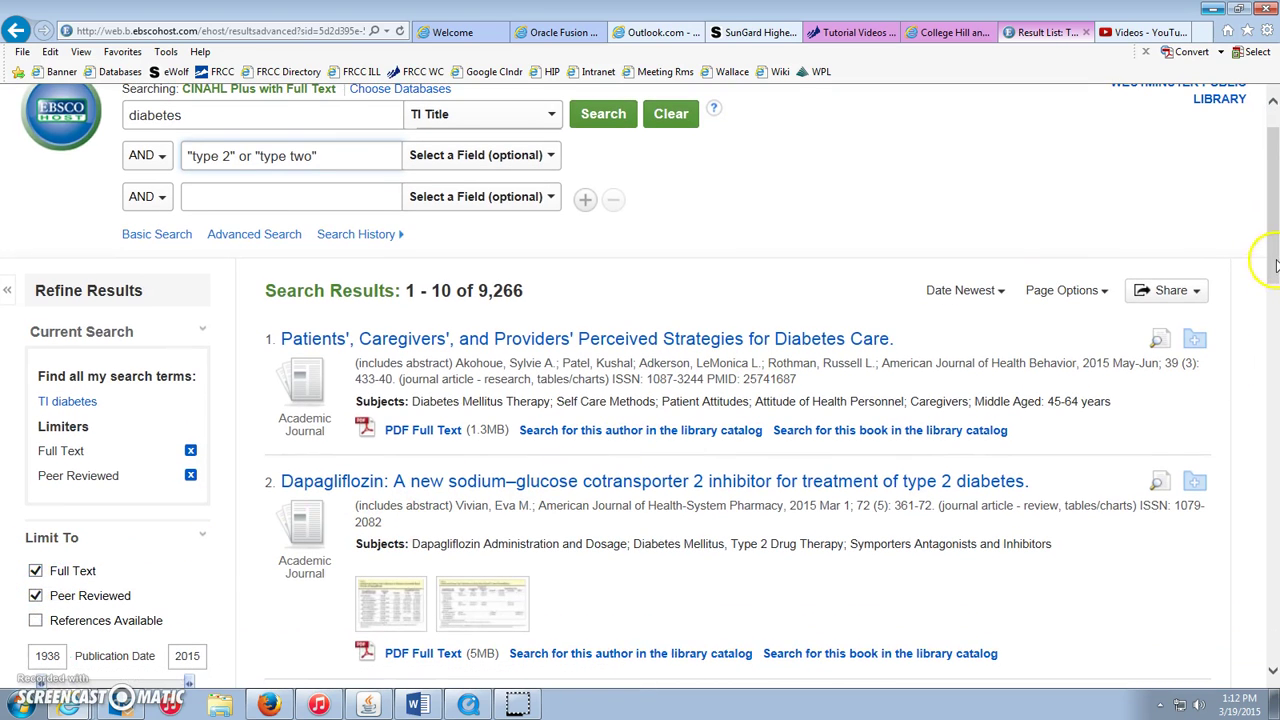
scroll(1275, 265, "up", 1)
left_click(619, 176)
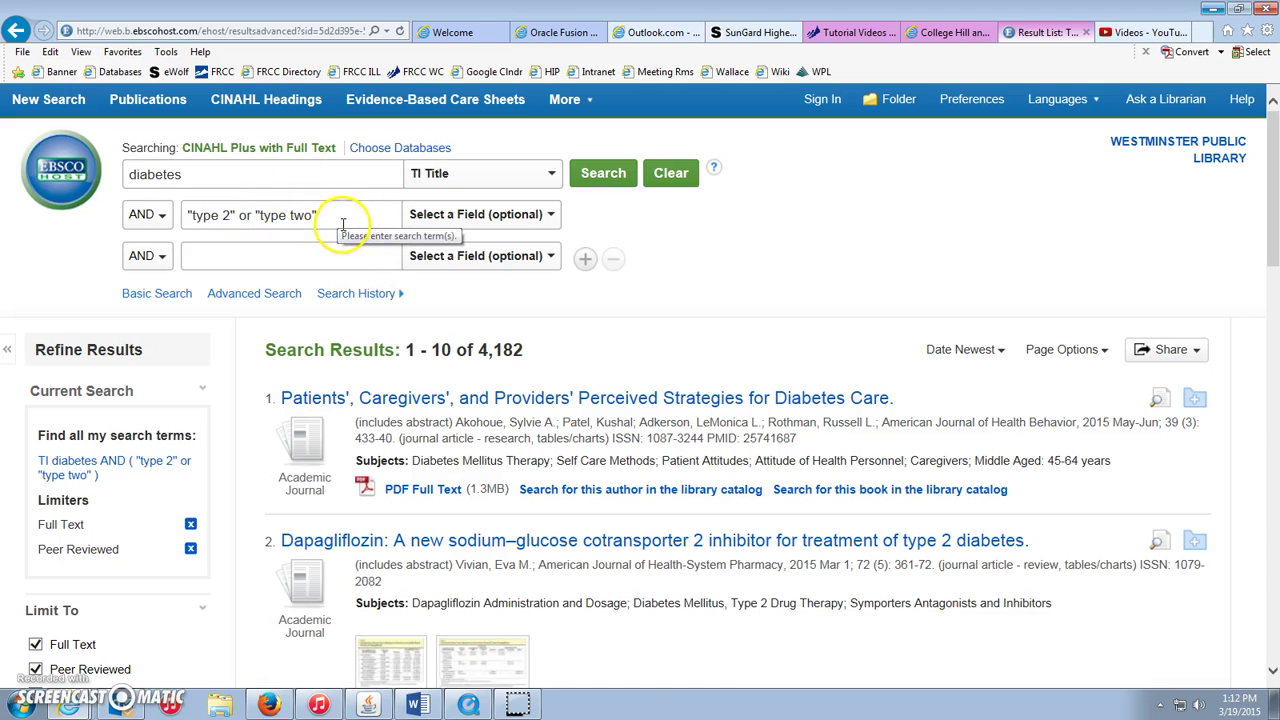
Restrict the second search term to the TI Title field and rerun the search.
left_click(550, 215)
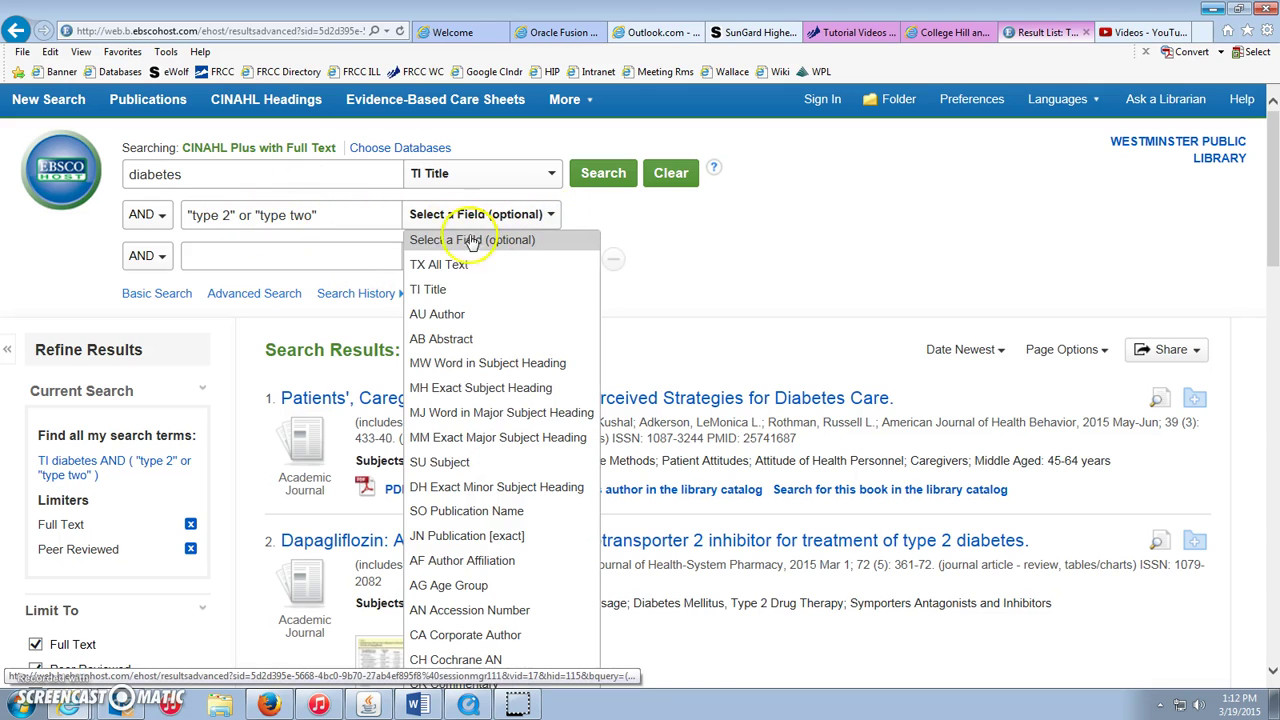
left_click(430, 289)
left_click(619, 183)
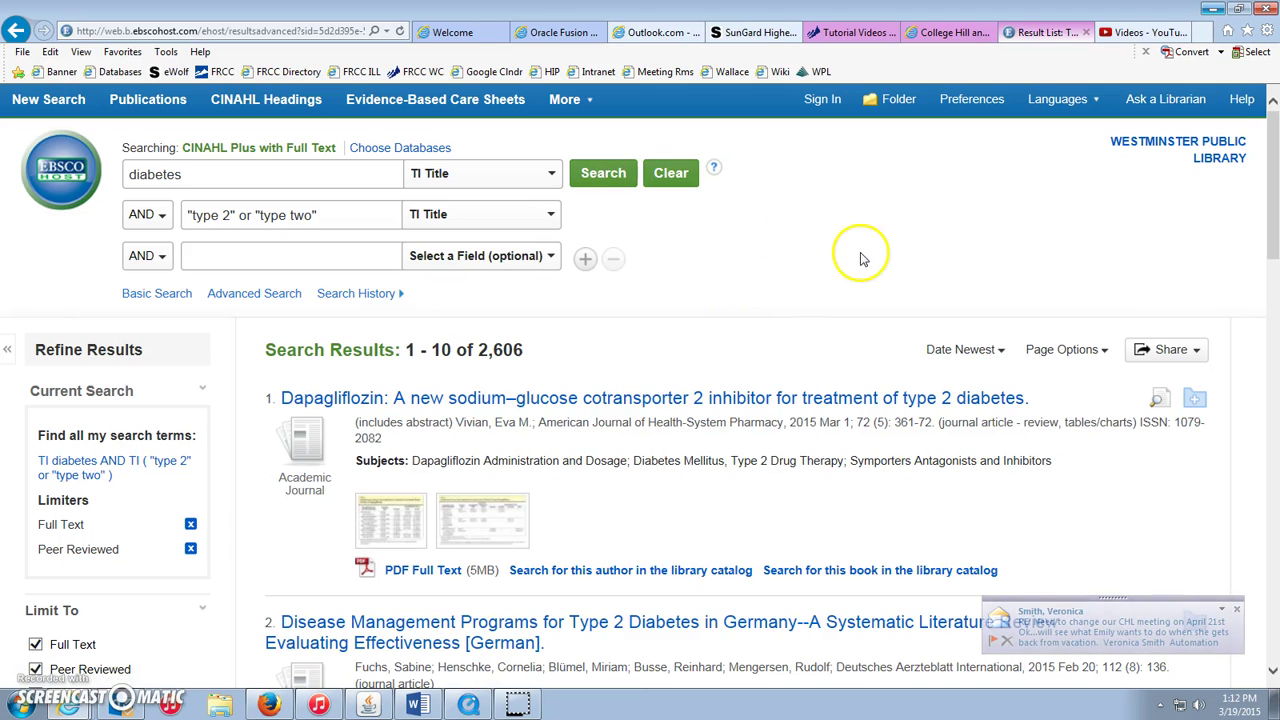
Add exercise or fitness or "physical activity", with only the last phrase in quotation marks, as the third AND term and run the search.
mouse_move(1274, 193)
left_mouse_down()
mouse_move(1274, 228)
mouse_move(1274, 193)
left_mouse_up()
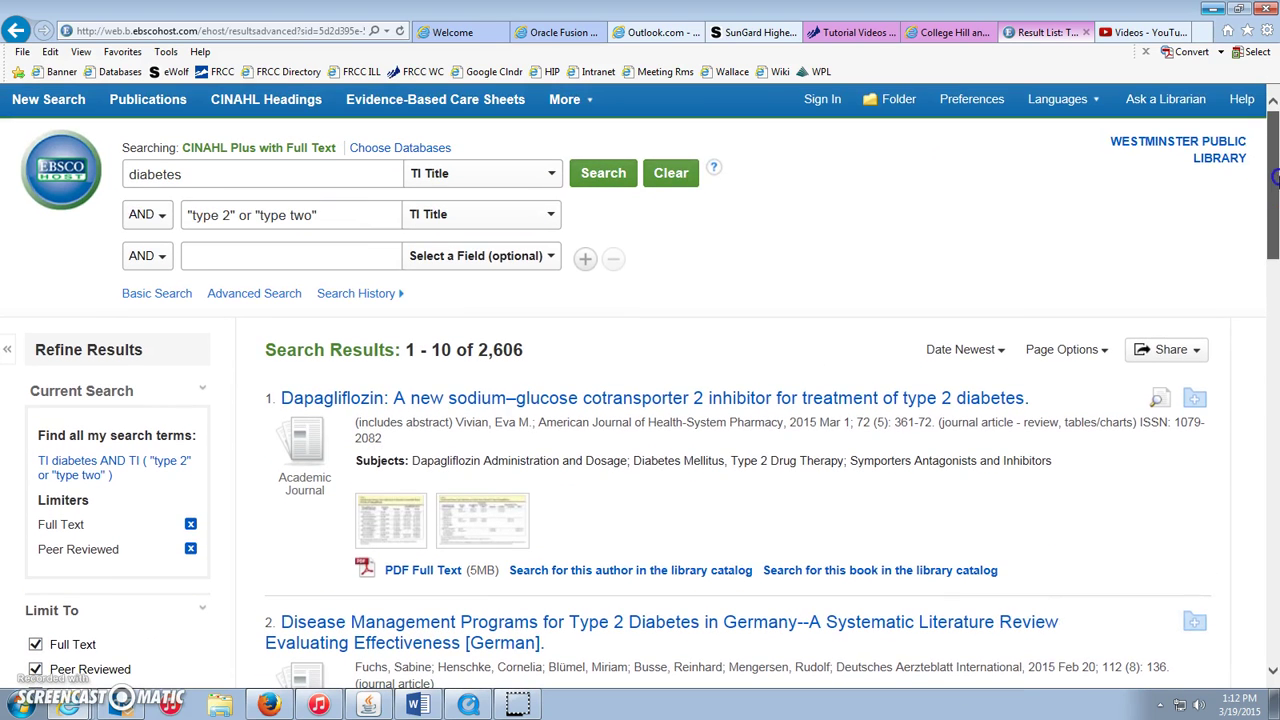
left_click(317, 254)
type("exce")
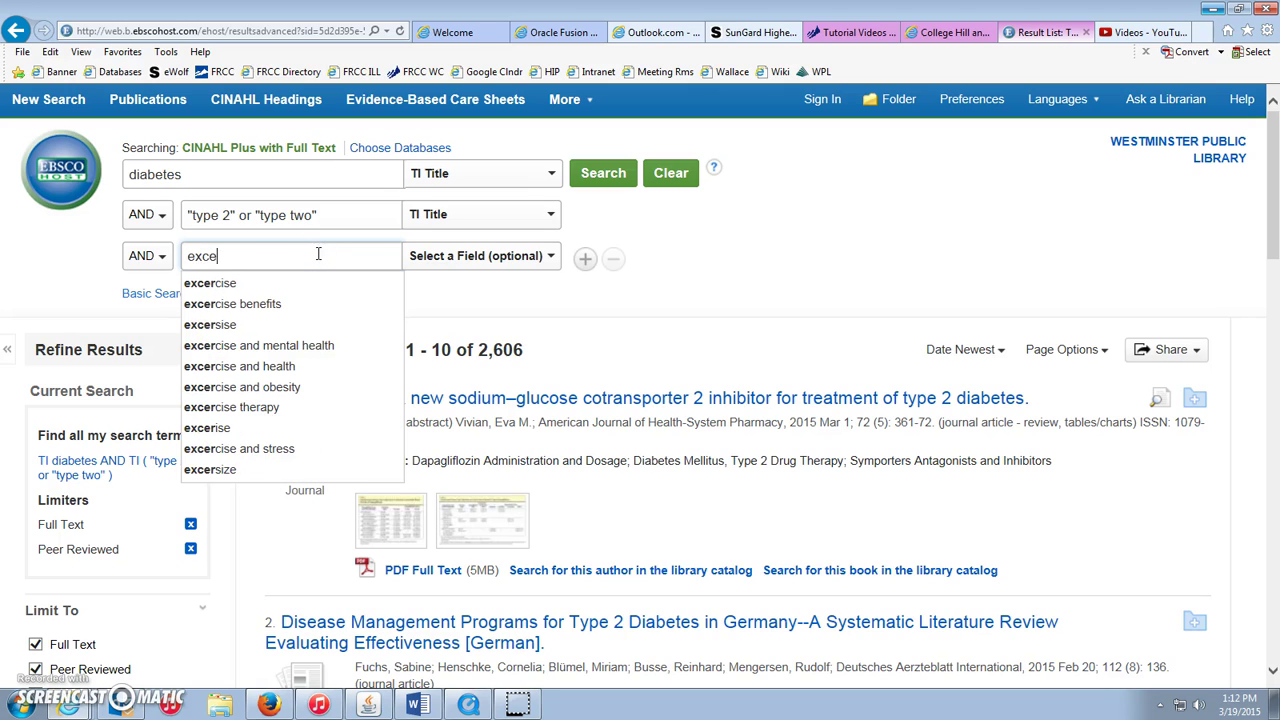
type("rcise or fitness")
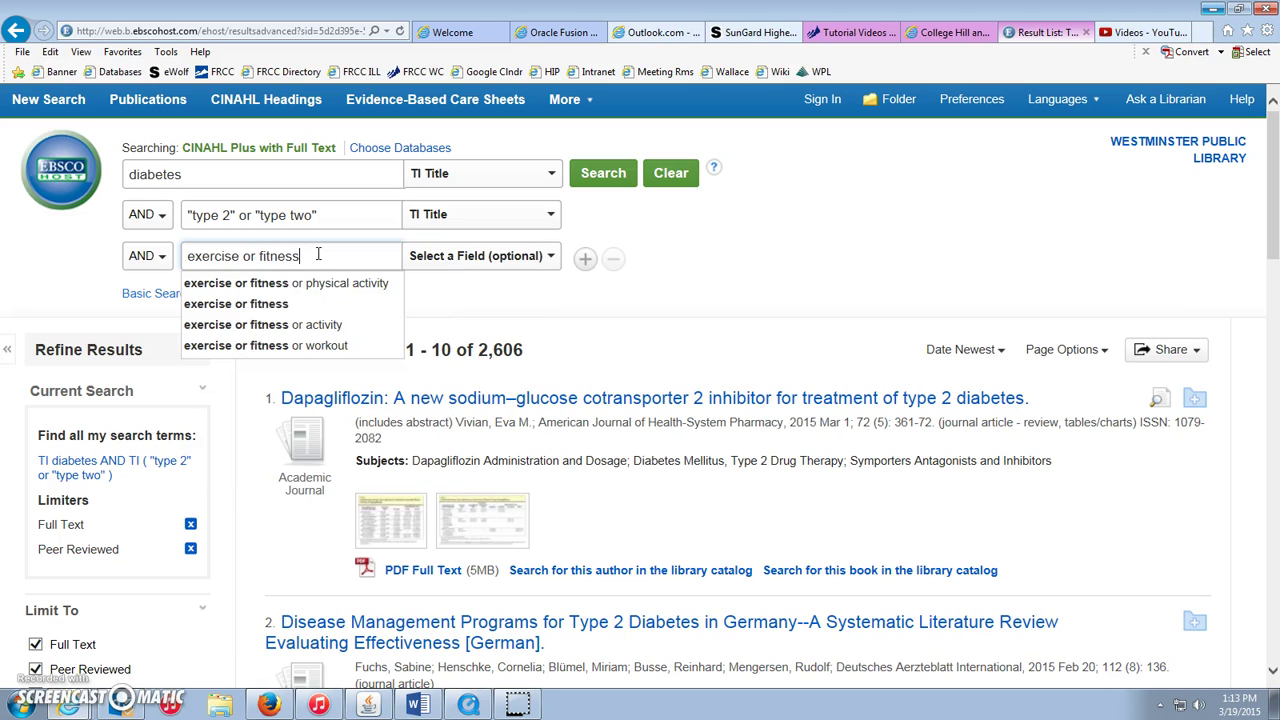
type(" or phys")
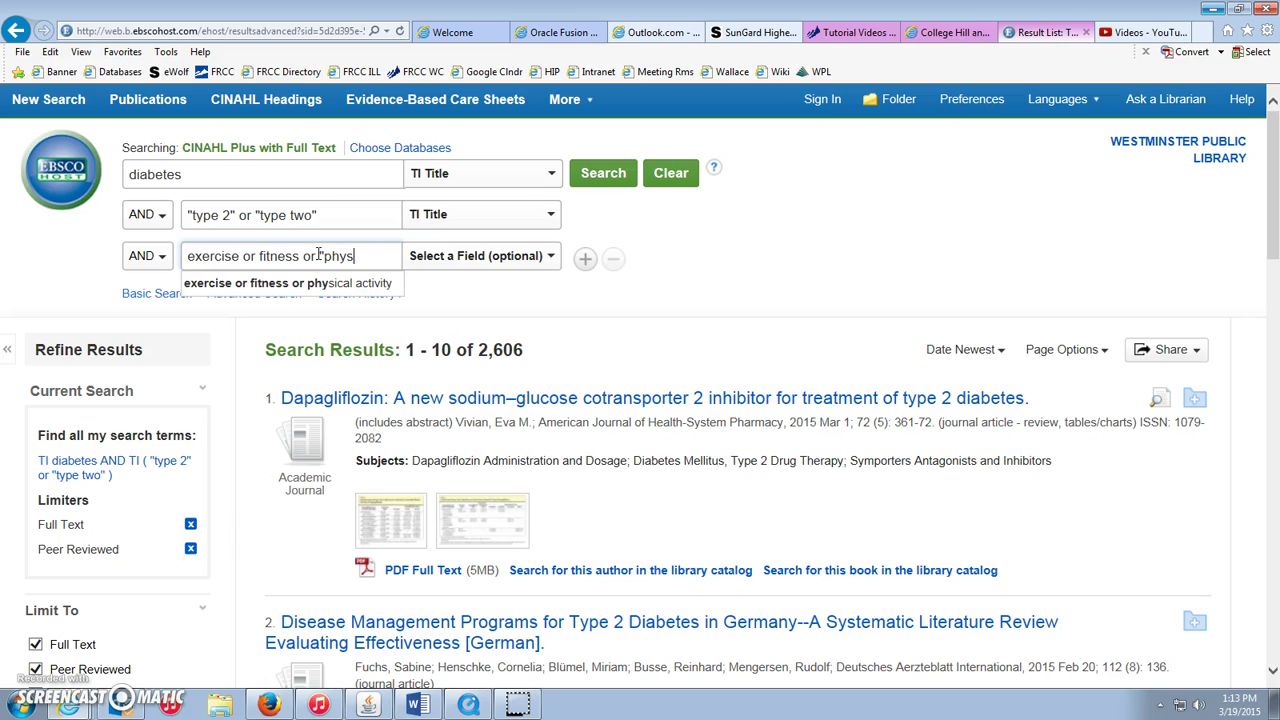
key("BackSpace")
key("BackSpace")
type("ctivity\"")
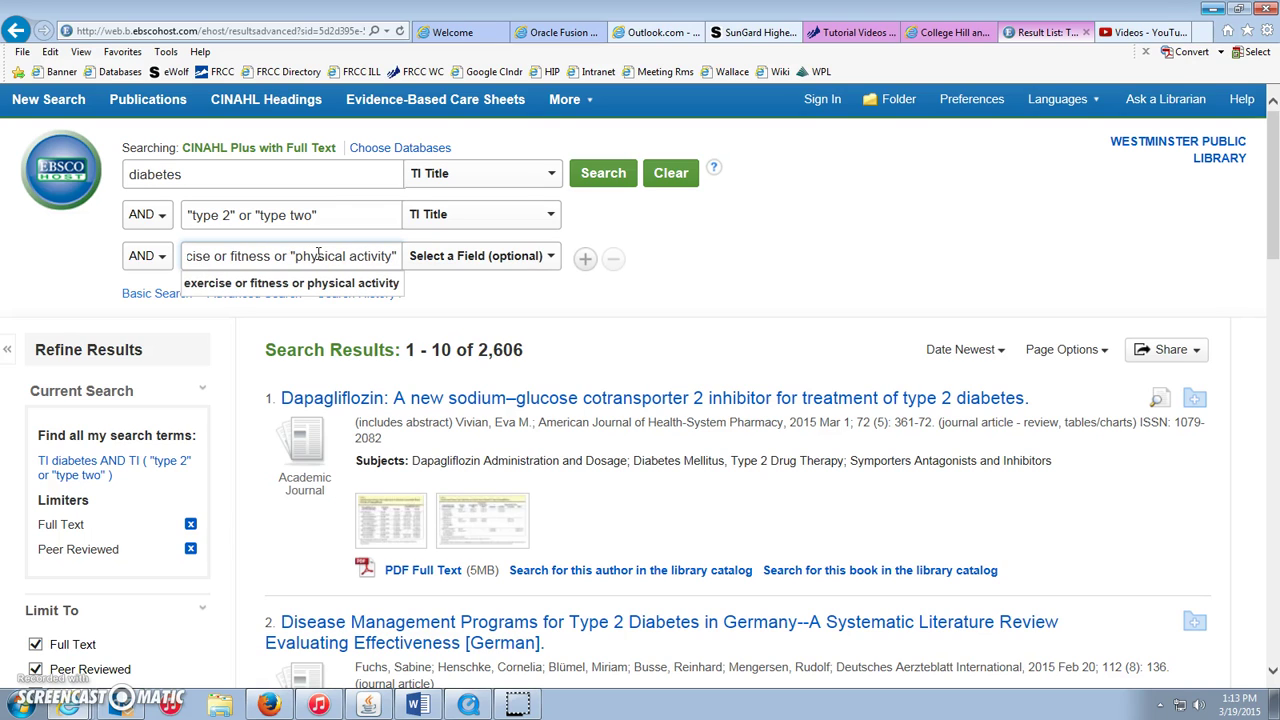
left_click(600, 173)
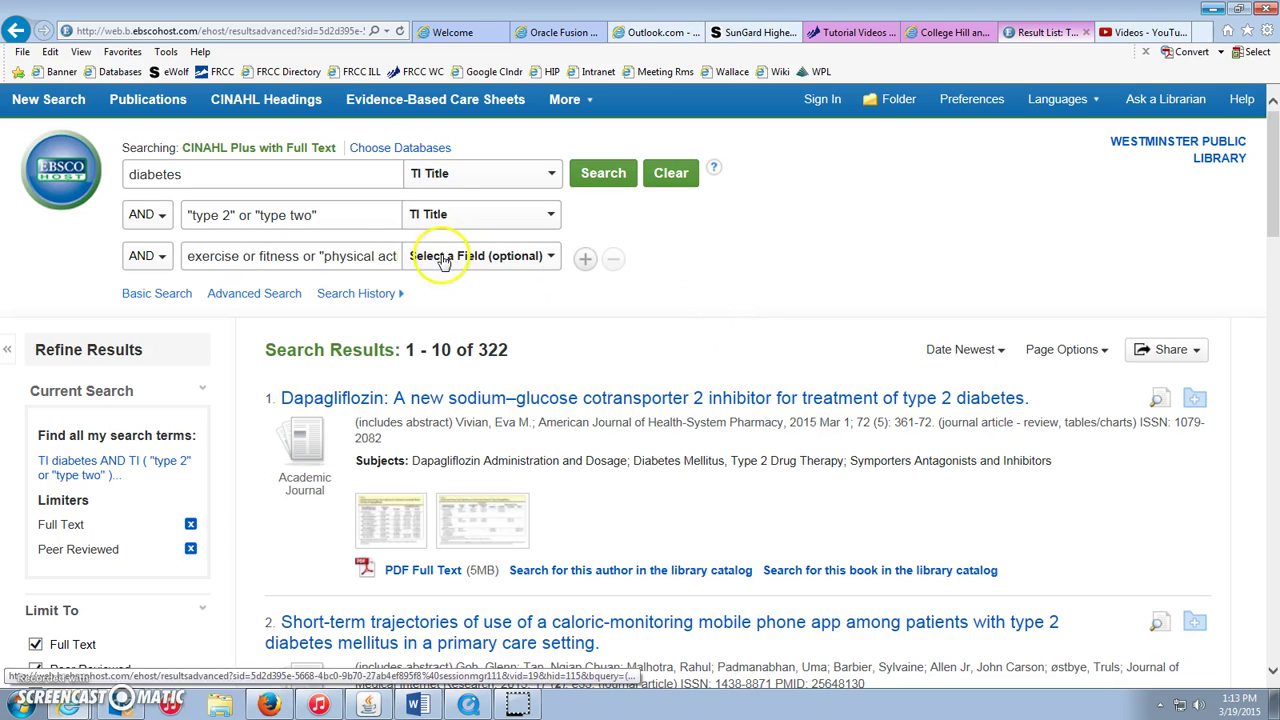
Restrict the third search term to the TI Title field and rerun the search.
left_click(549, 262)
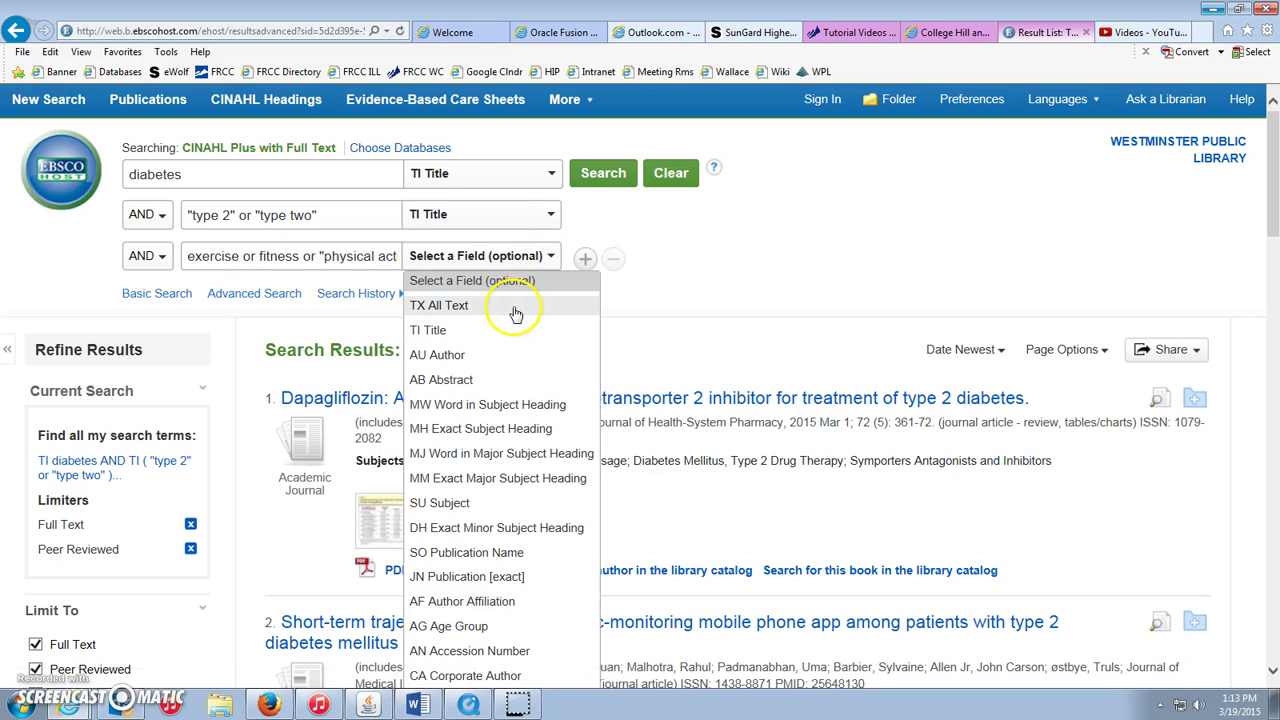
left_click(443, 333)
left_click(604, 174)
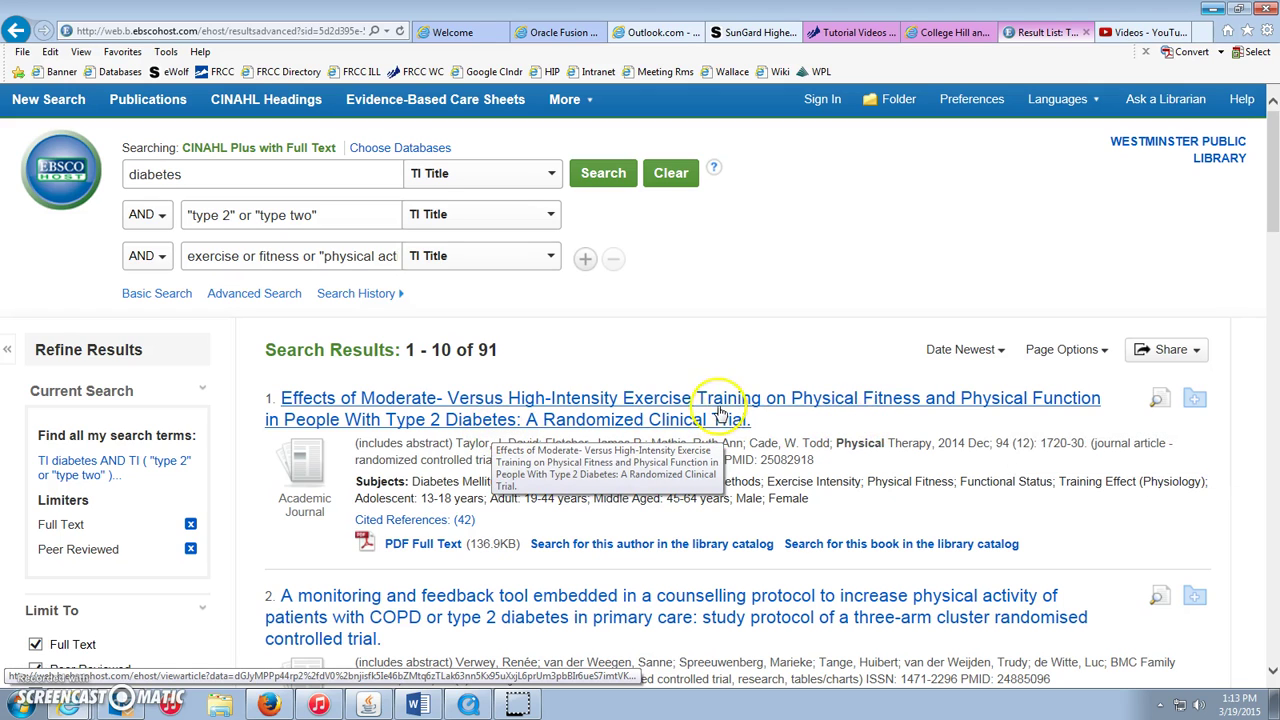
Open the detailed record of the first result, on moderate- versus high-intensity exercise training in people with type 2 diabetes.
mouse_move(1273, 214)
left_mouse_down()
mouse_move(1273, 248)
mouse_move(1273, 233)
left_mouse_up()
left_click(725, 317)
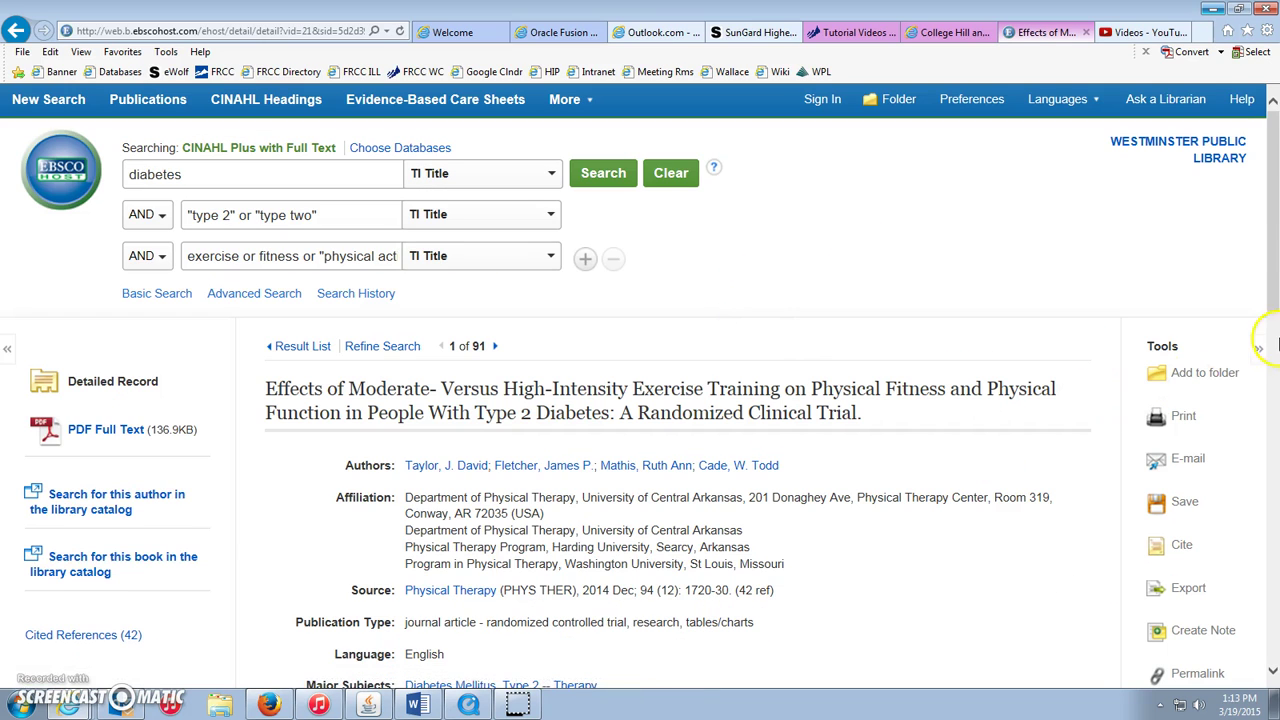
left_click_drag(1273, 289, 1274, 327)
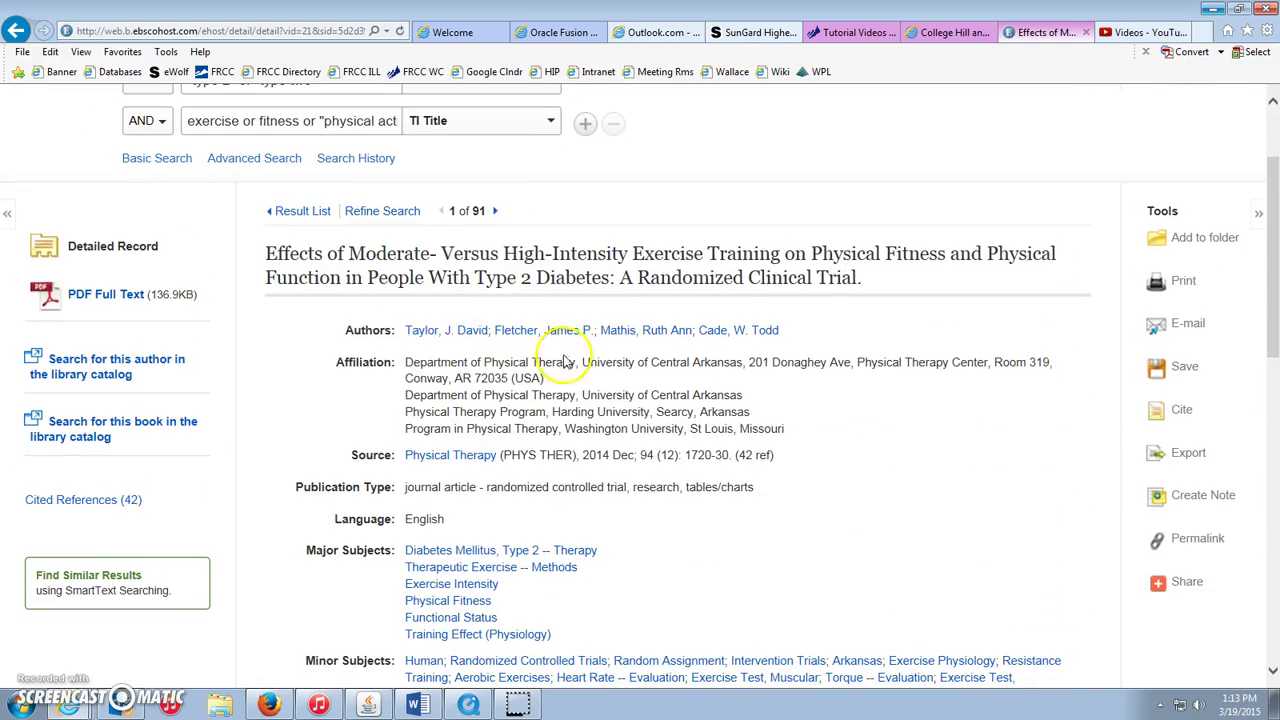
Look through the article's PDF full text, and return to its detailed record to review the subjects and available tools.
left_click(107, 296)
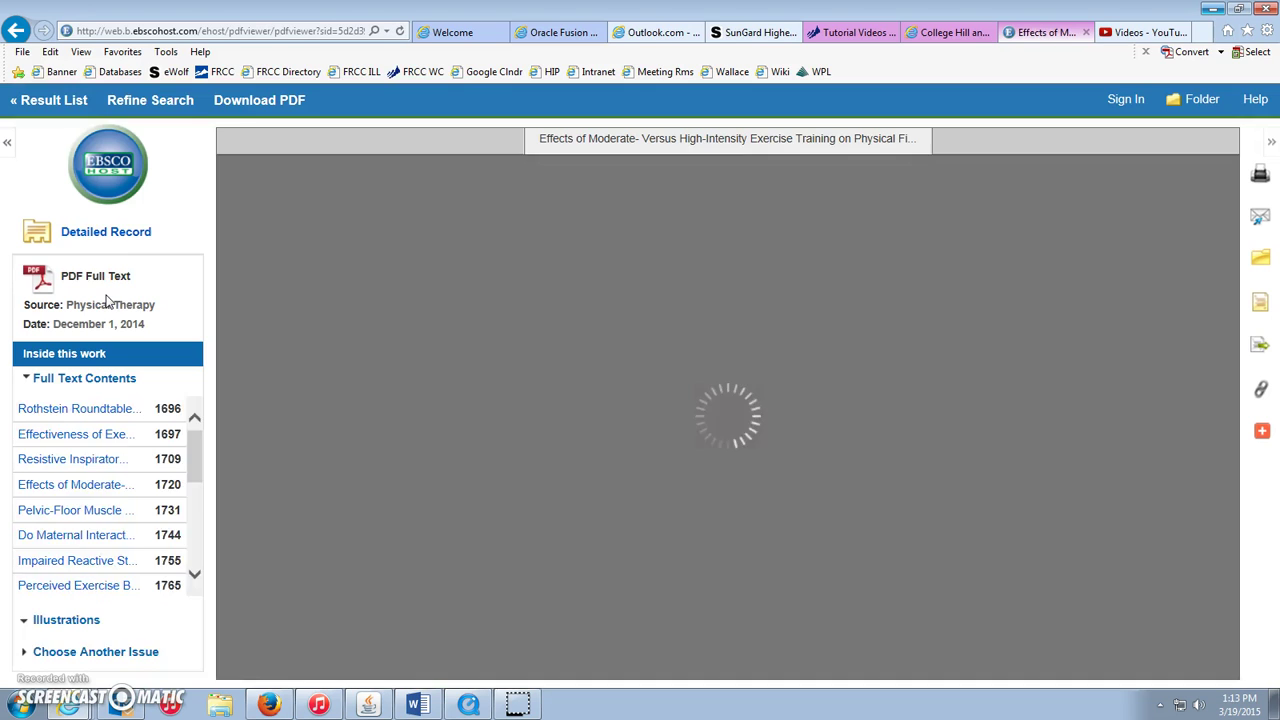
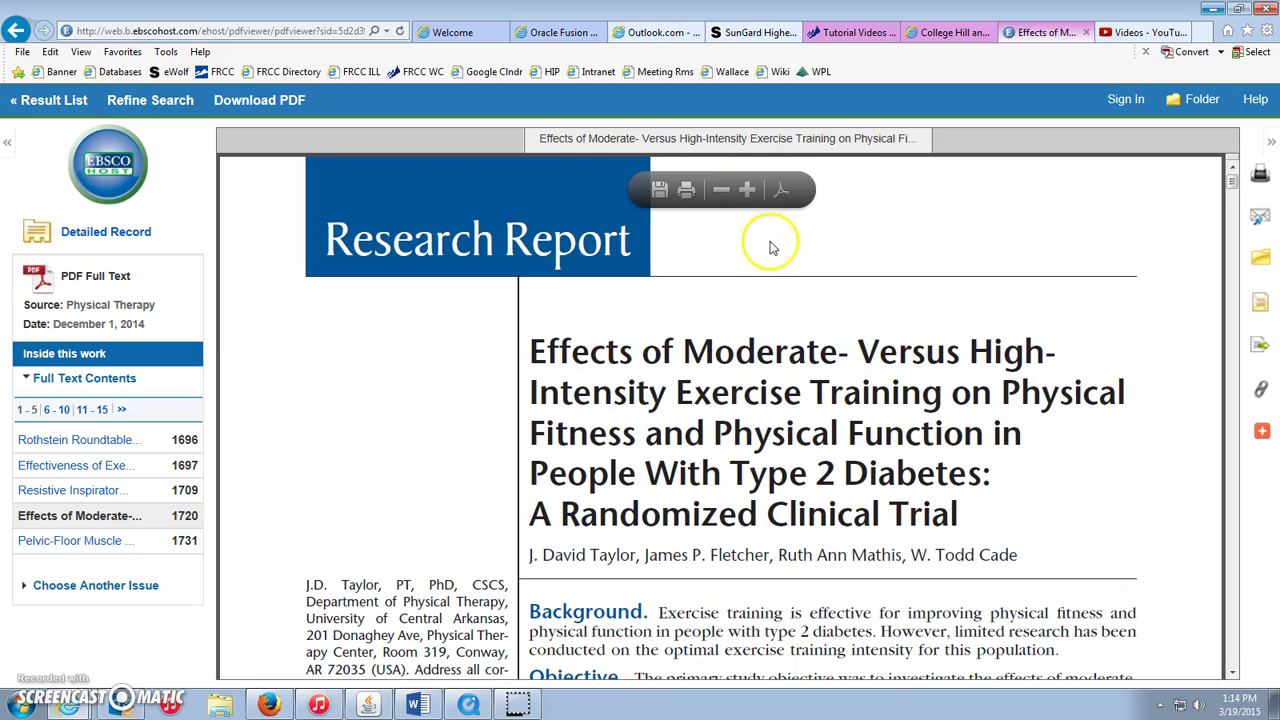
scroll(1237, 200, "down", 4)
scroll(1237, 200, "down", 2)
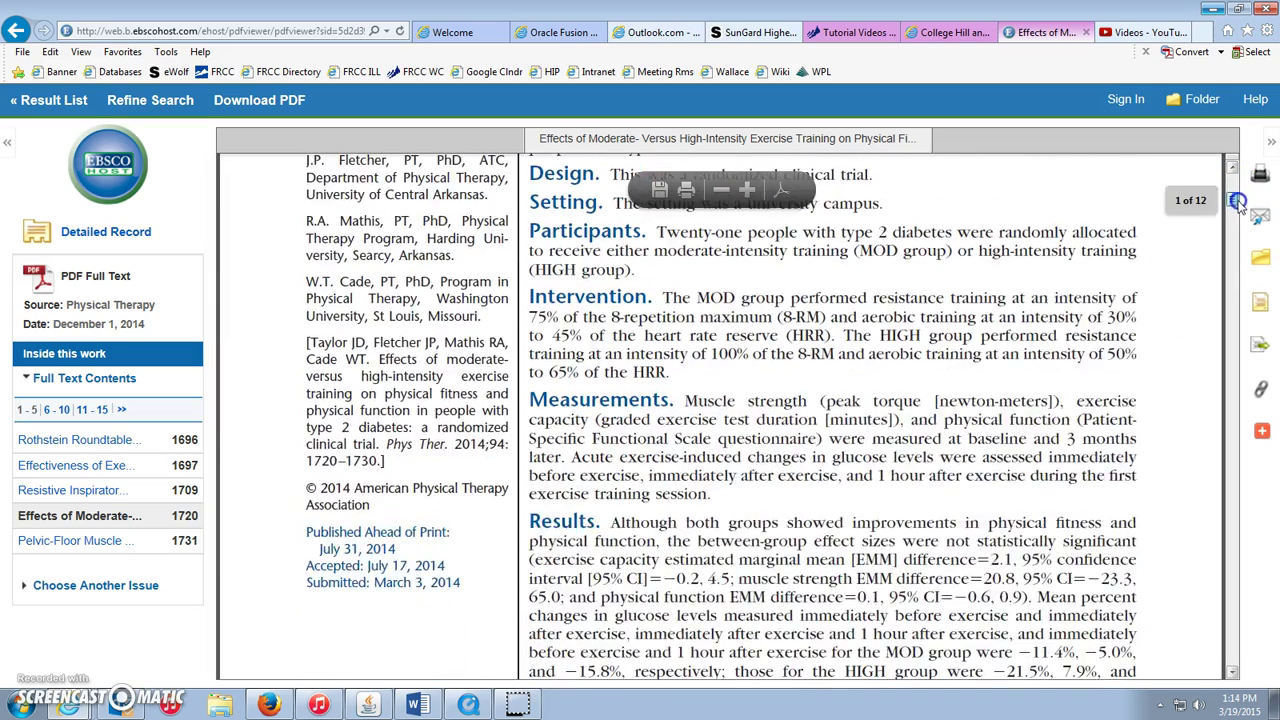
scroll(1237, 190, "up", 6)
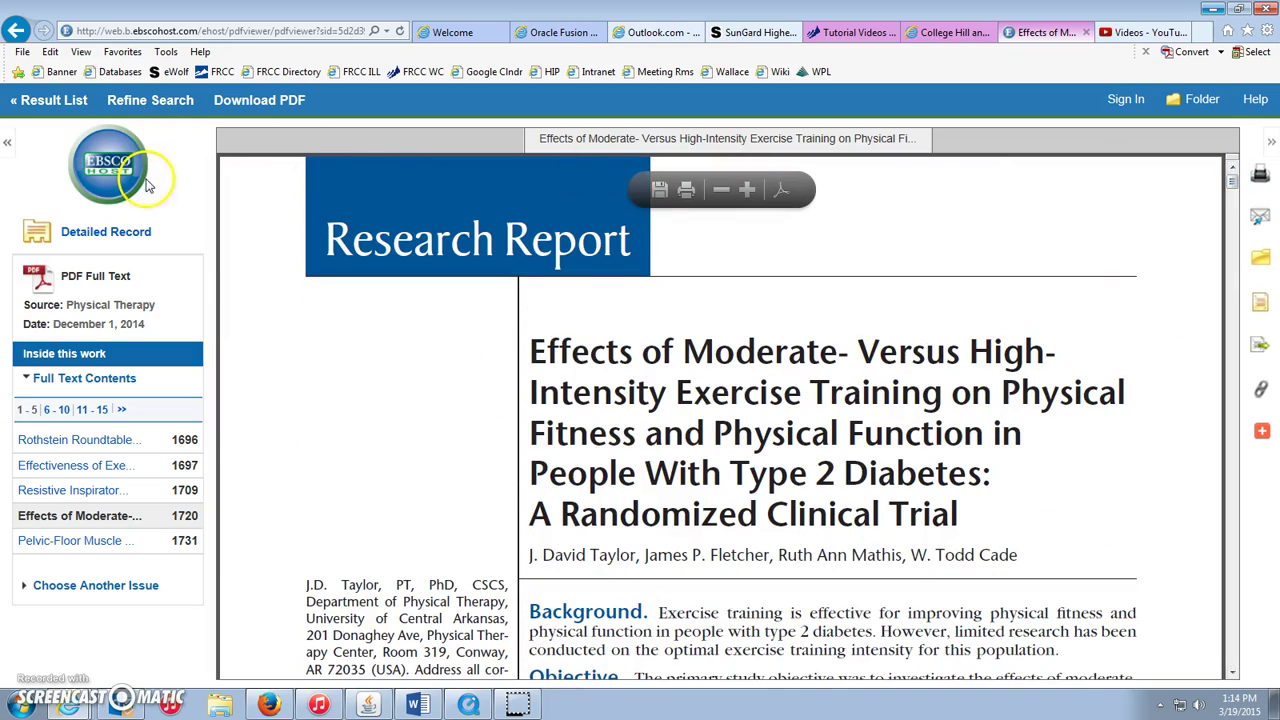
left_click(122, 233)
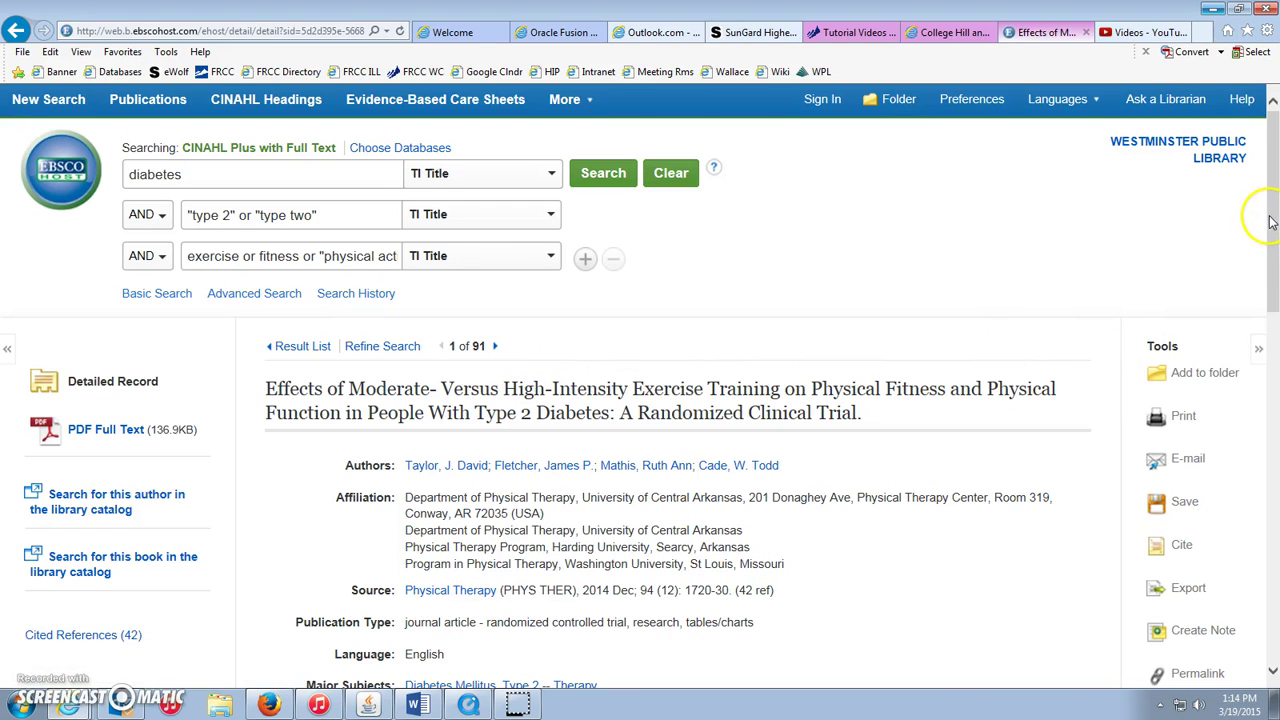
left_click_drag(1272, 213, 1275, 320)
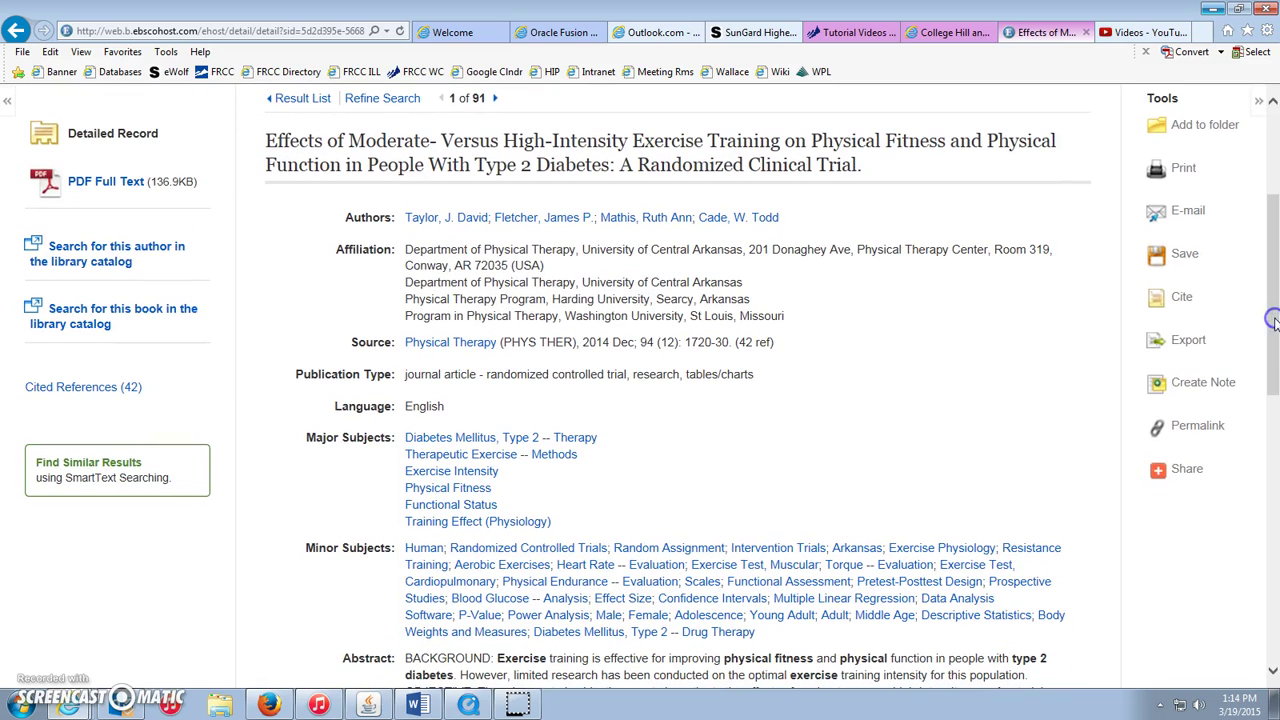
Bring up the article's citation formats and copy its full APA reference.
left_click(1182, 300)
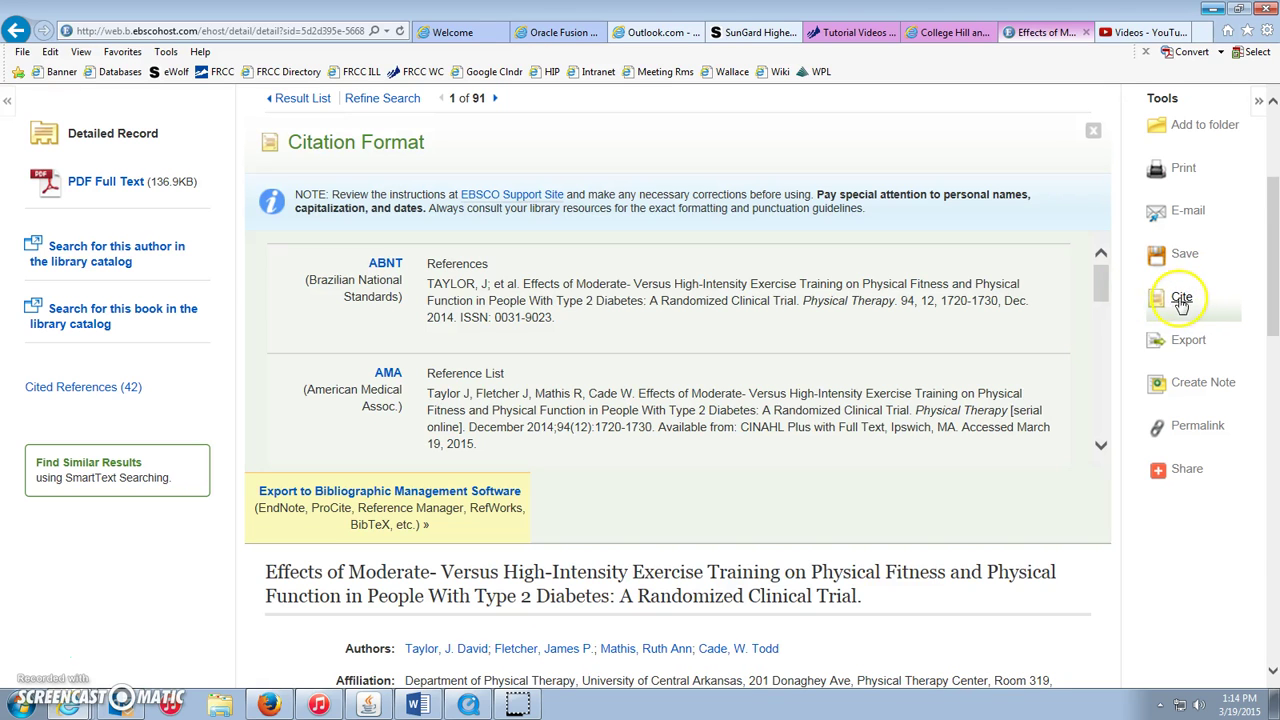
left_click(1100, 446)
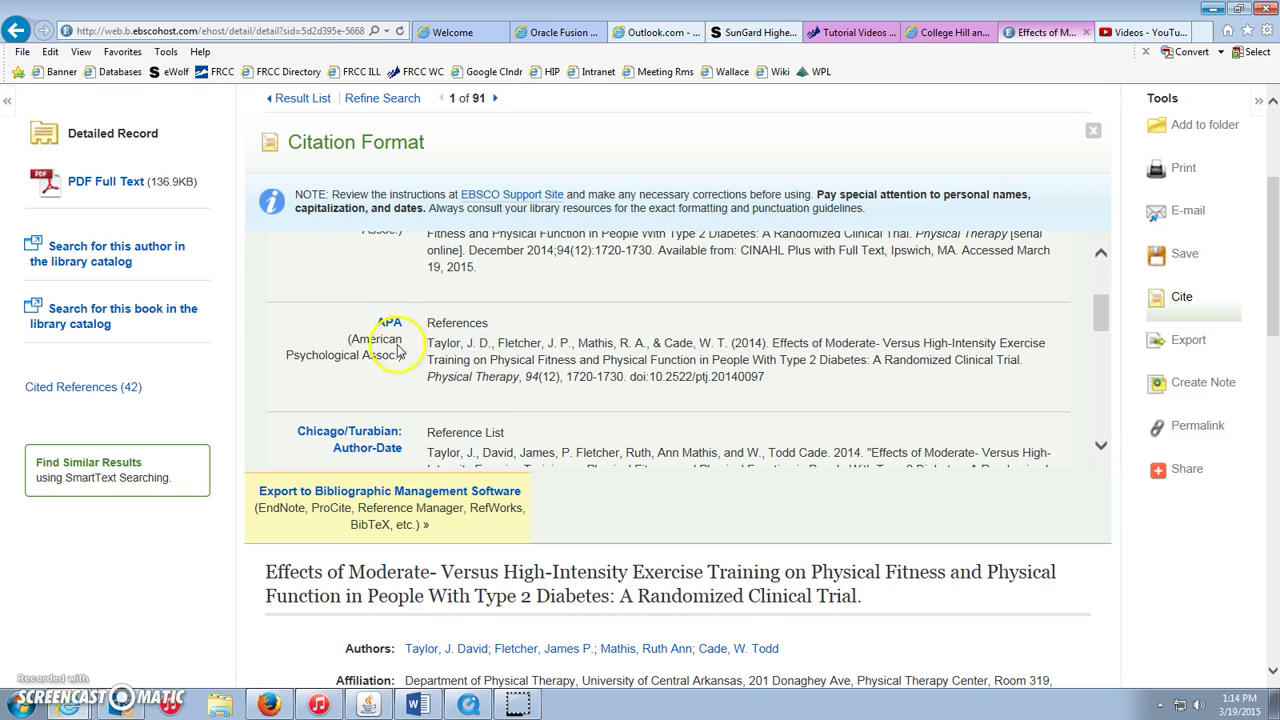
left_click_drag(428, 343, 790, 385)
key("ctrl+c")
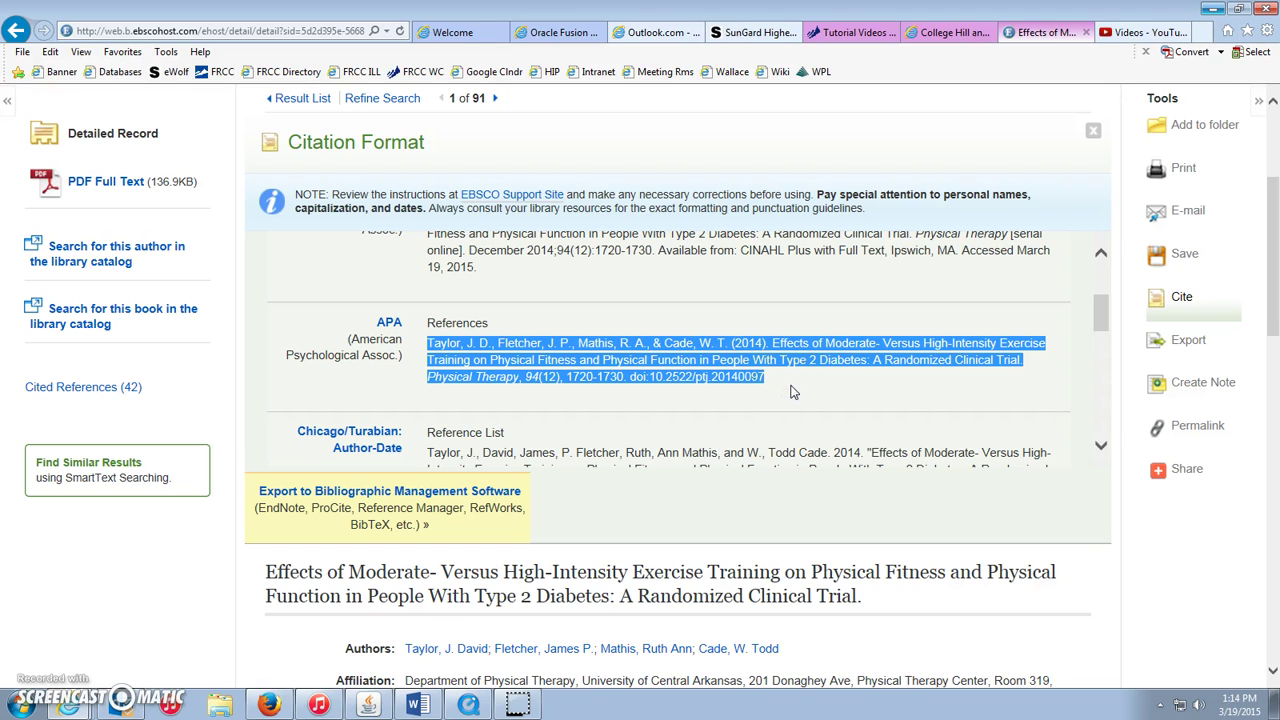
Switch to the Word document and paste the APA citation under the References heading, merging its formatting with the document's.
left_click(418, 705)
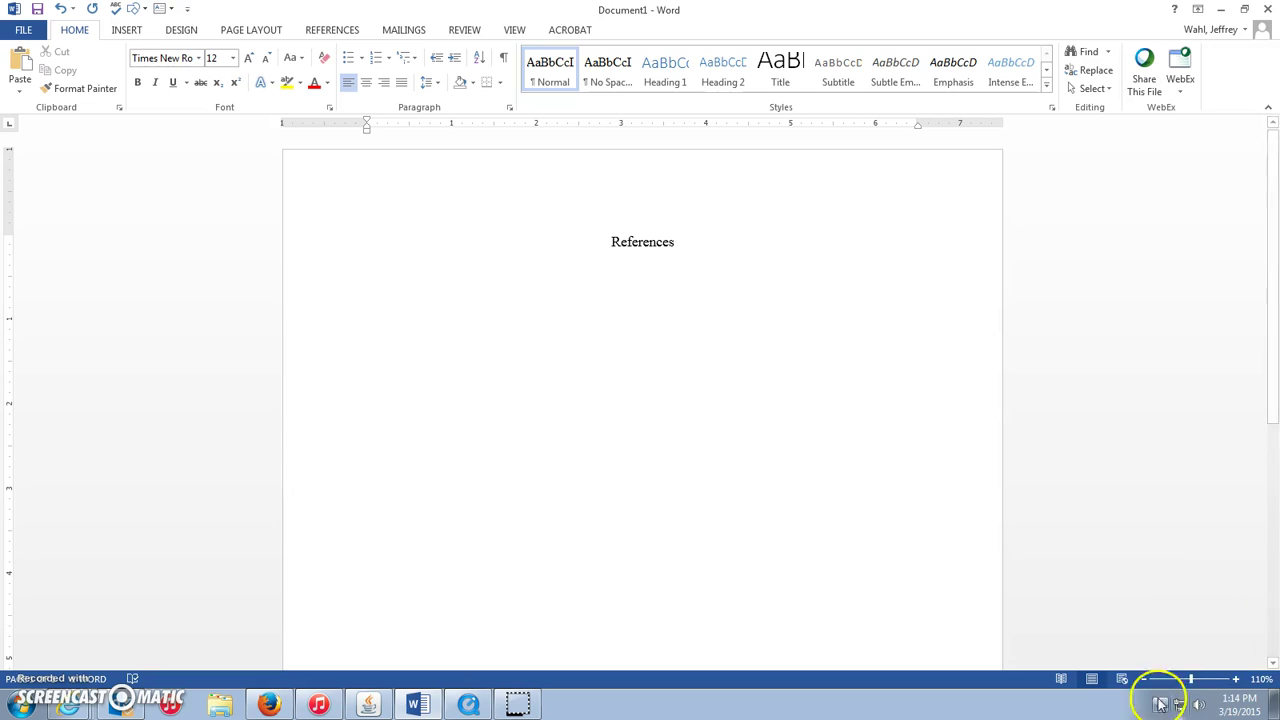
left_click(1236, 679)
left_click(1236, 679)
left_click(1236, 679)
left_click(1236, 679)
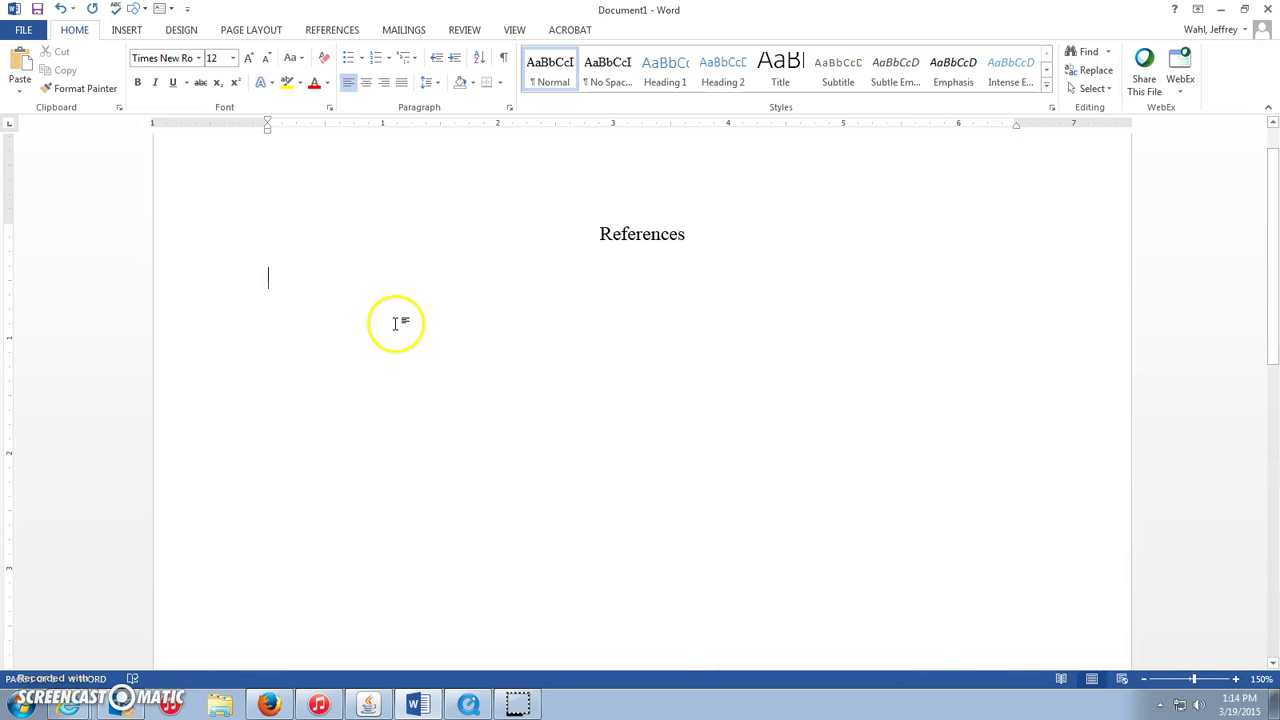
key("ctrl+v")
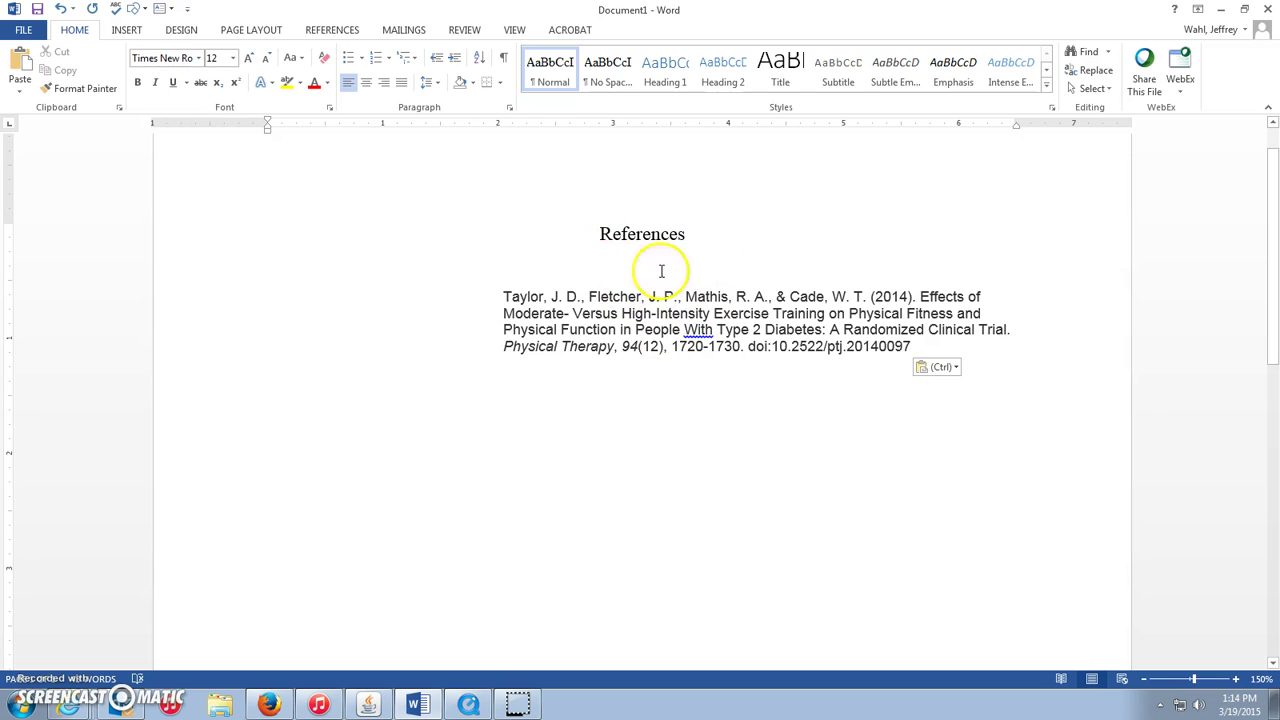
left_click(956, 369)
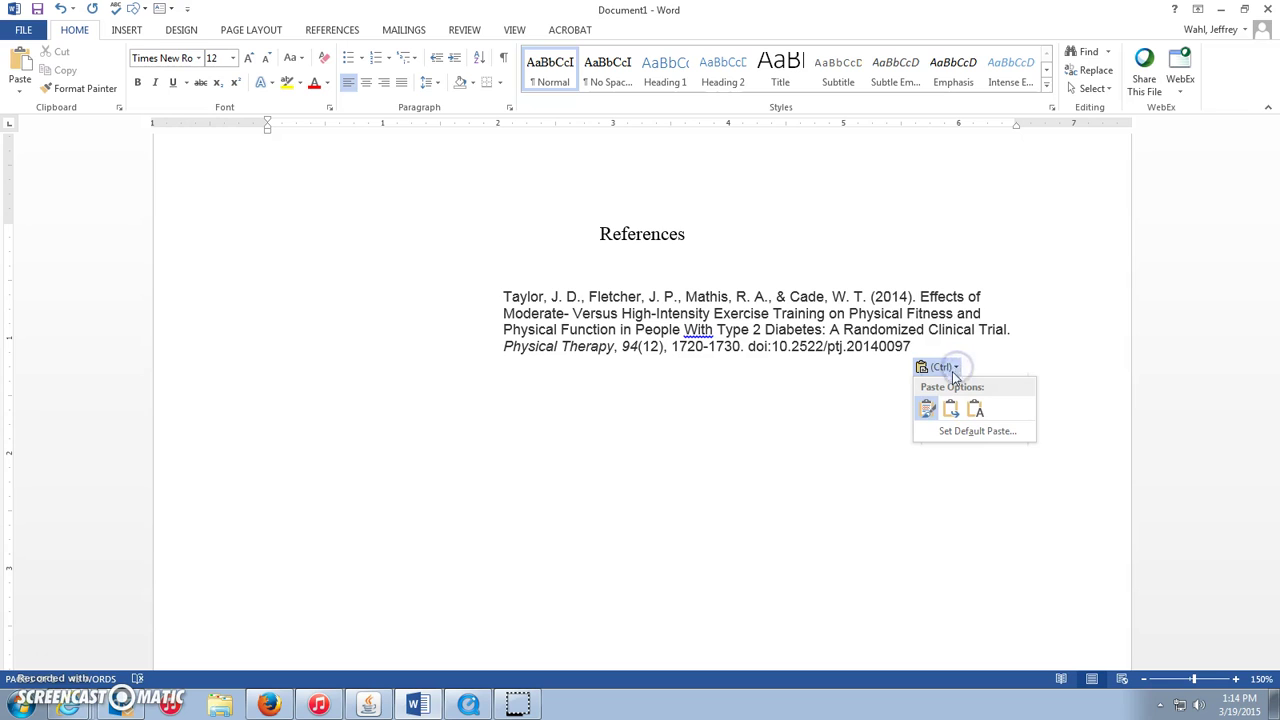
left_click(952, 408)
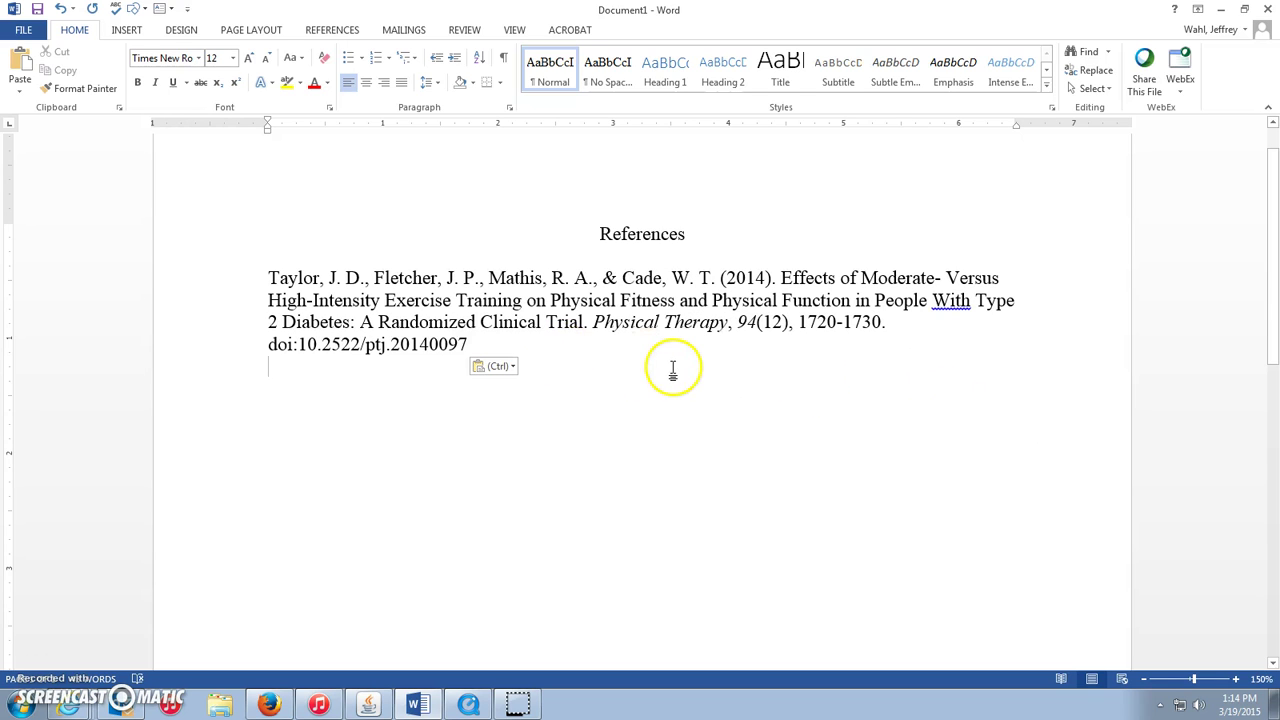
Format the pasted reference with a 0.5" hanging indent and double line spacing.
left_click(268, 277)
left_click_drag(304, 277, 503, 343)
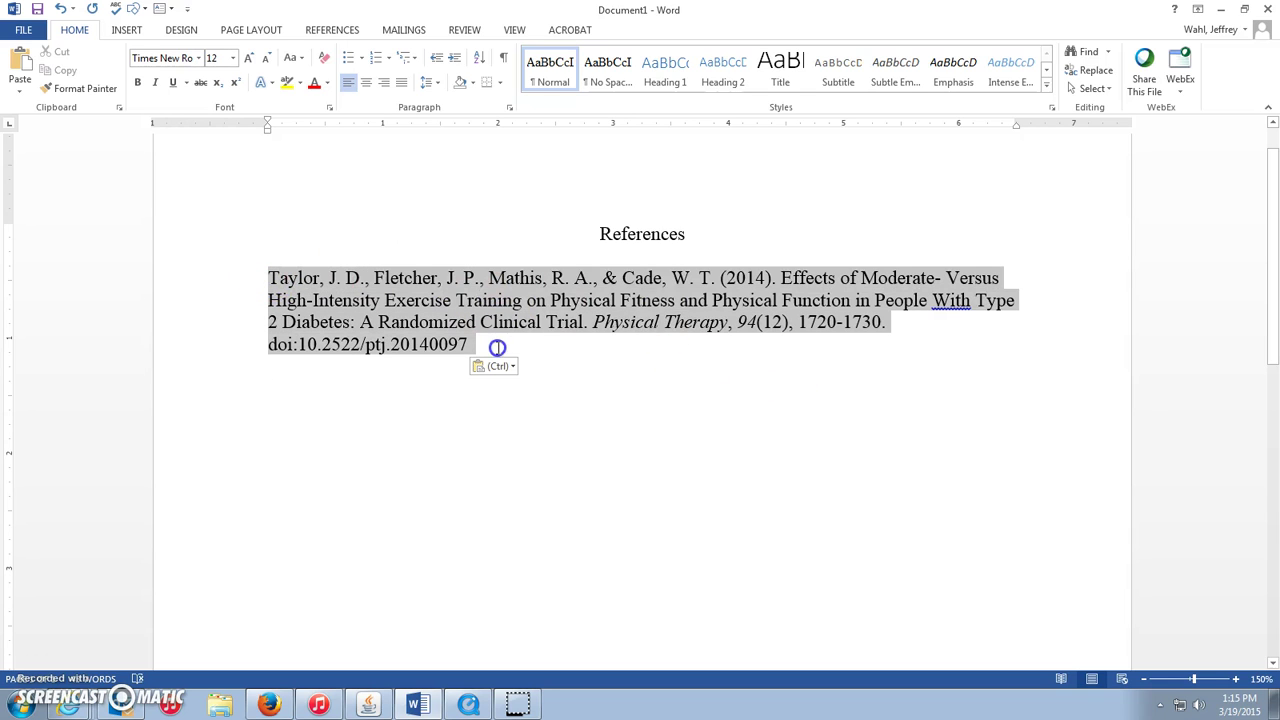
left_click(510, 108)
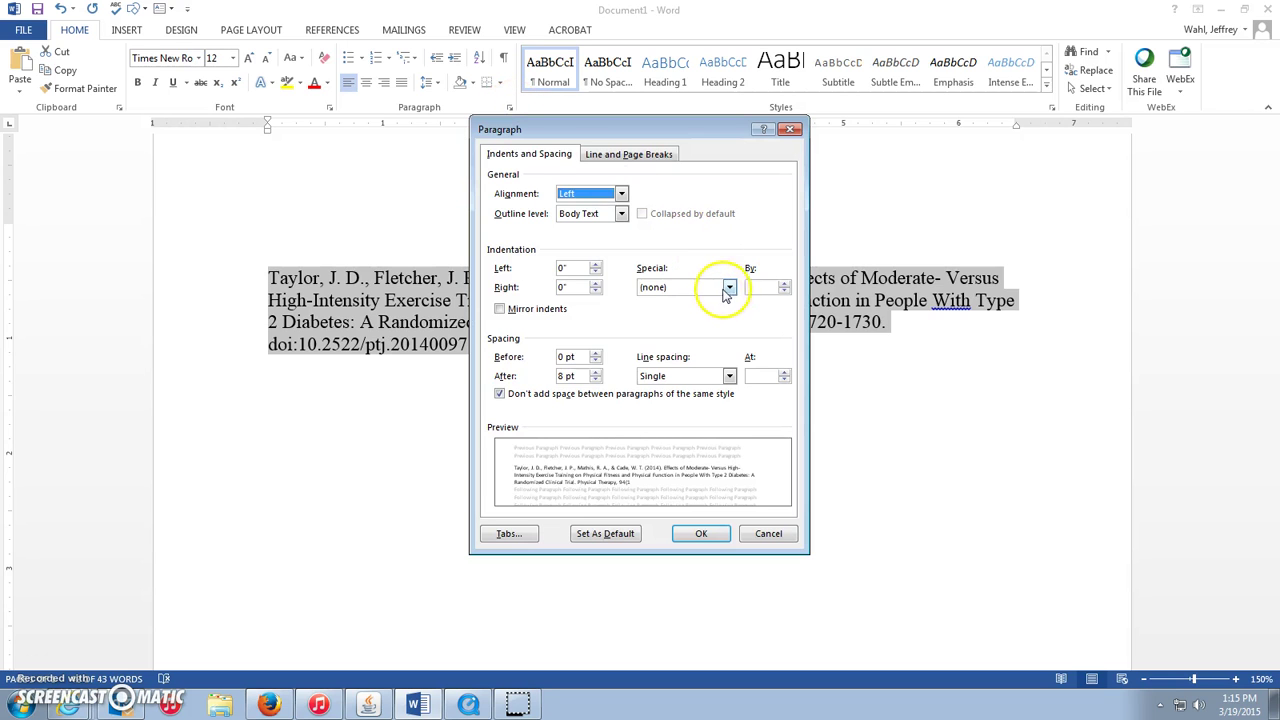
left_click(728, 288)
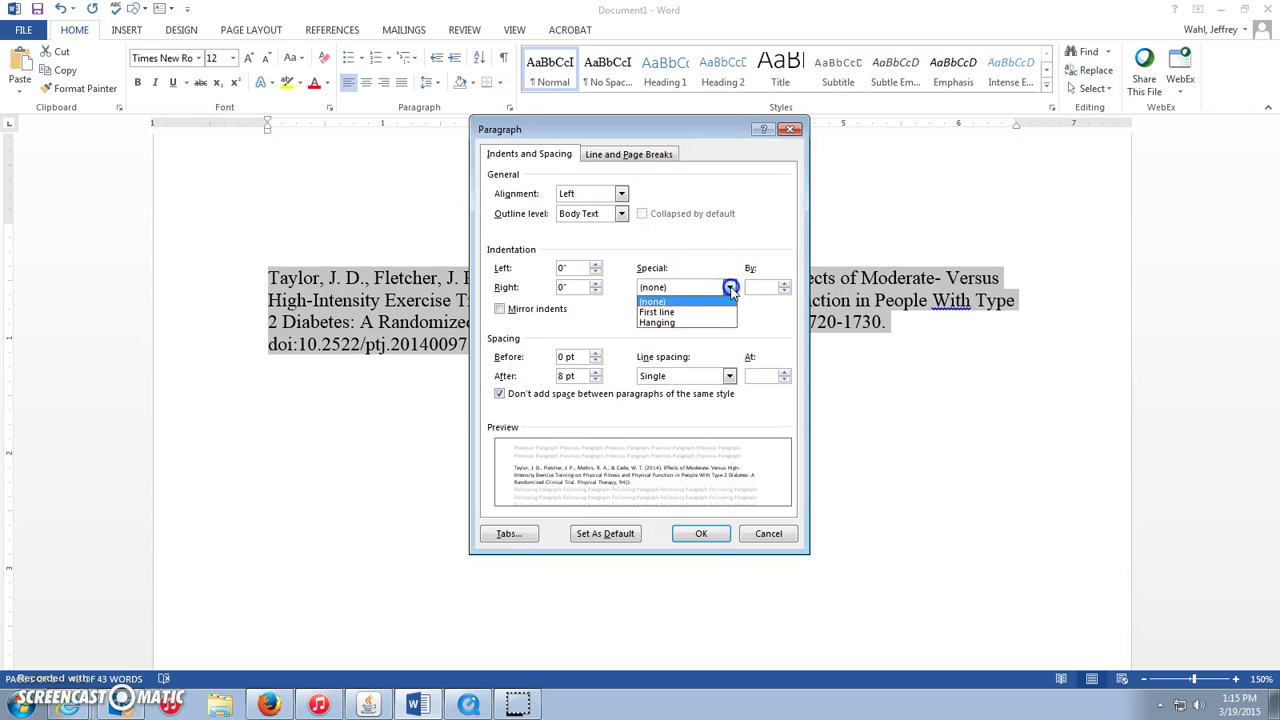
left_click(660, 323)
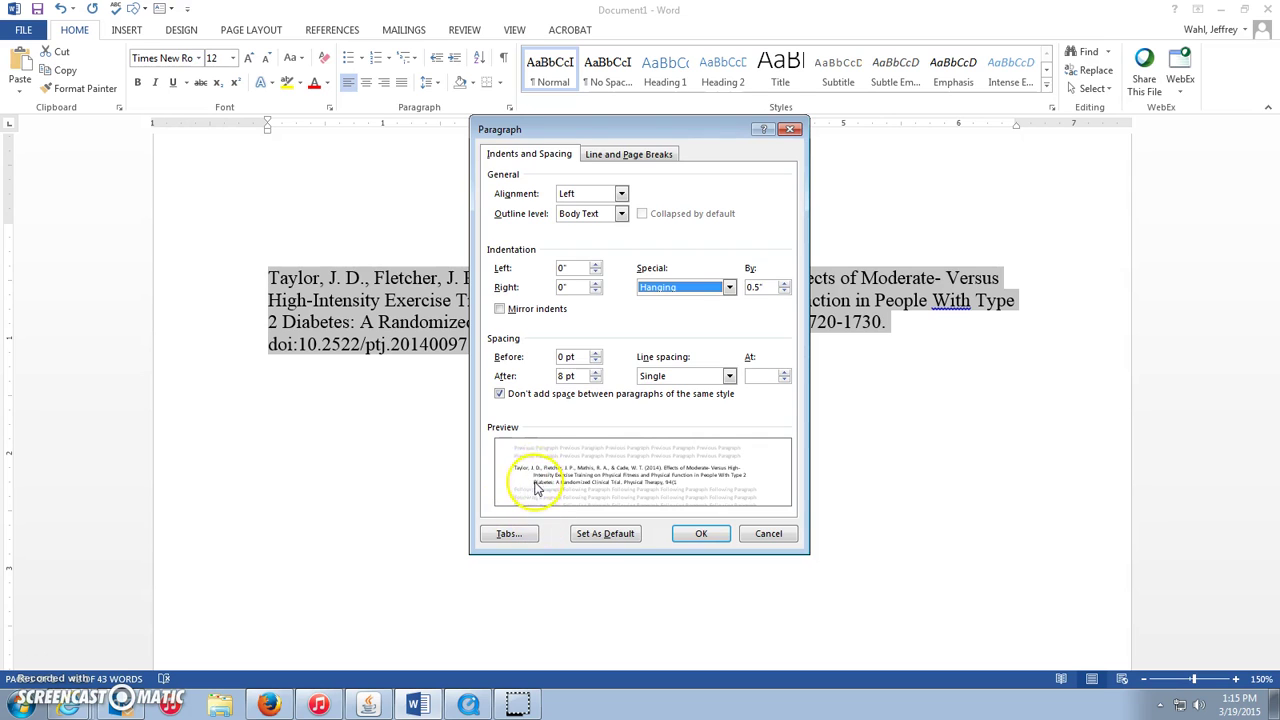
left_click(729, 376)
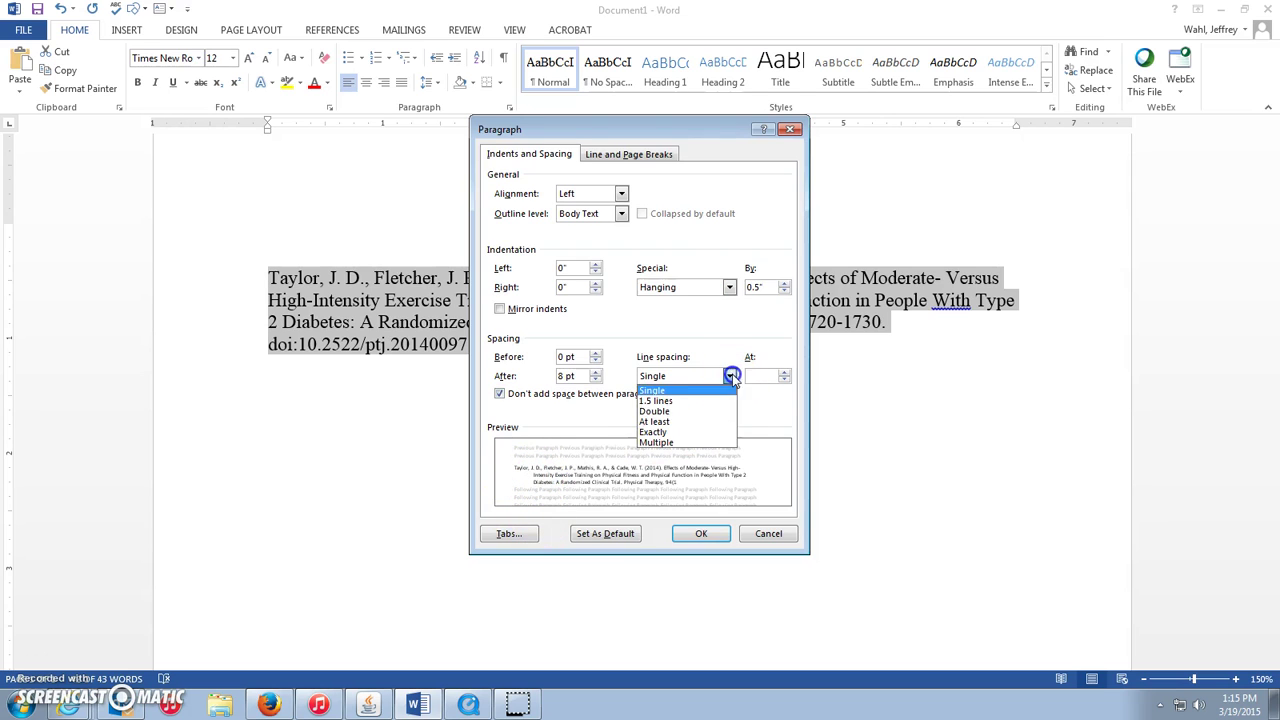
left_click(655, 411)
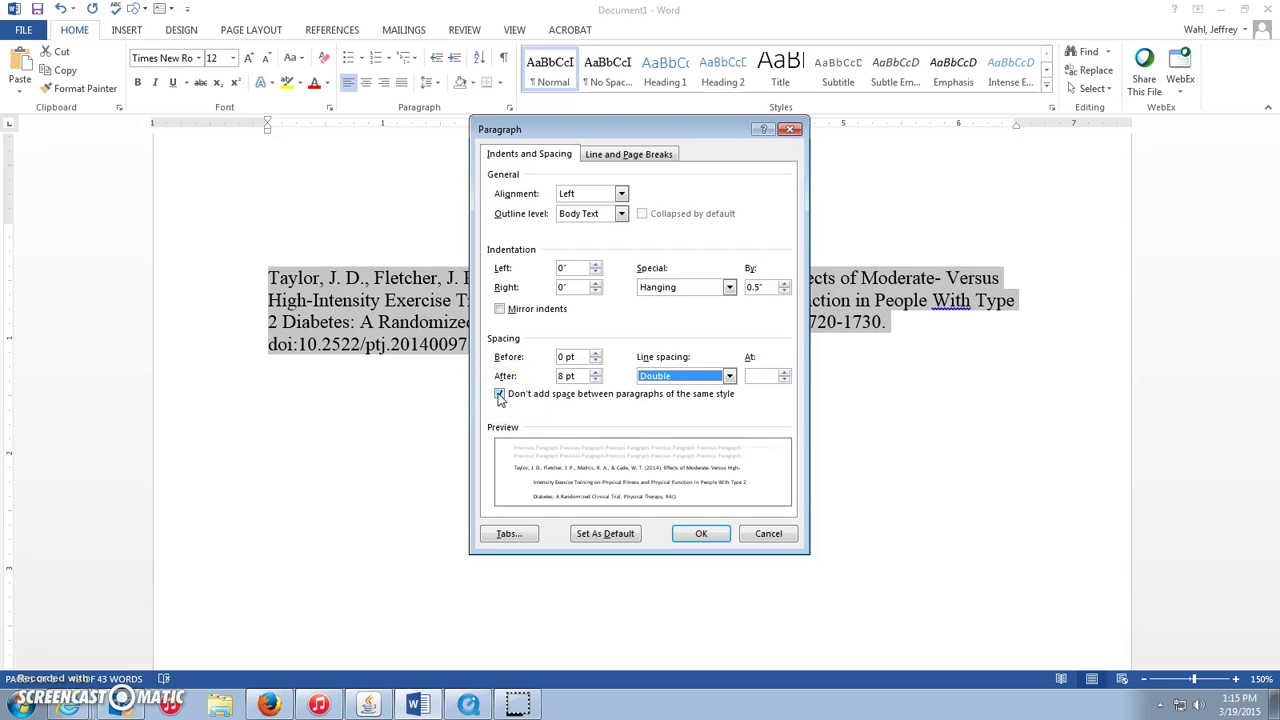
left_click(699, 533)
left_click(719, 459)
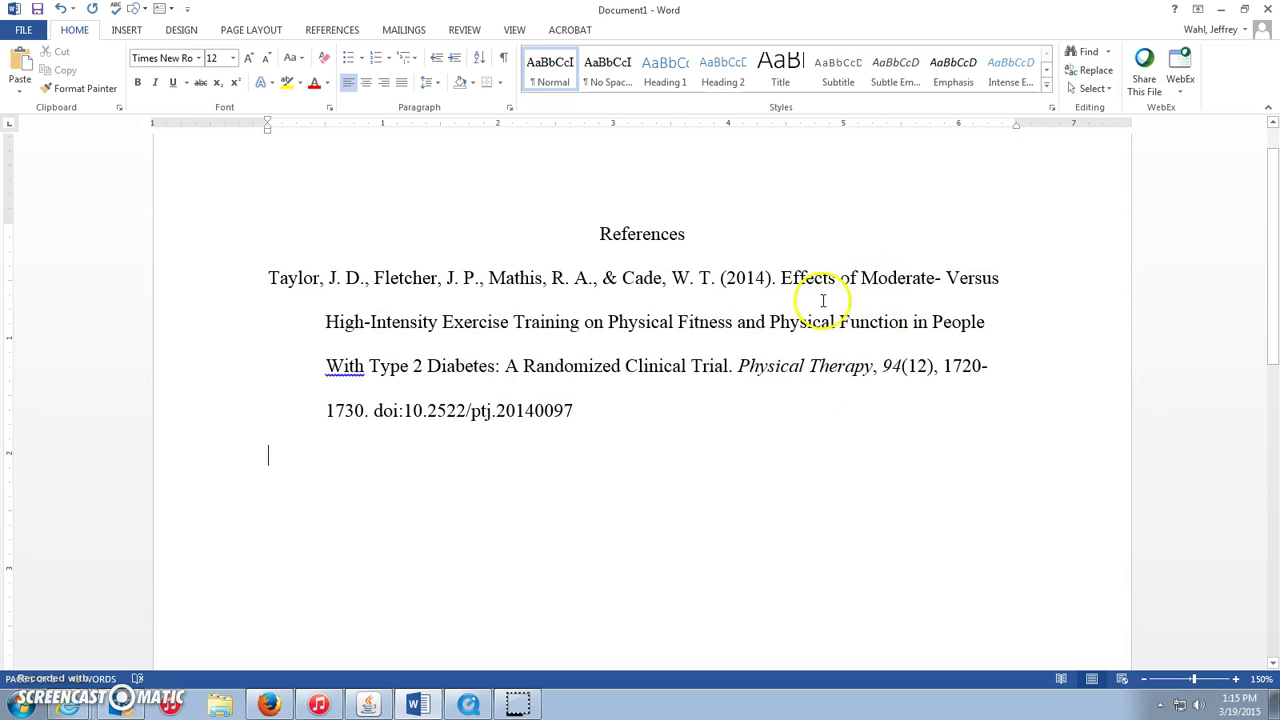
Lowercase Moderate, Versus and People in the reference's article title and remove the space after the hyphen in "moderate-versus".
left_click(877, 277)
key("BackSpace")
type("m")
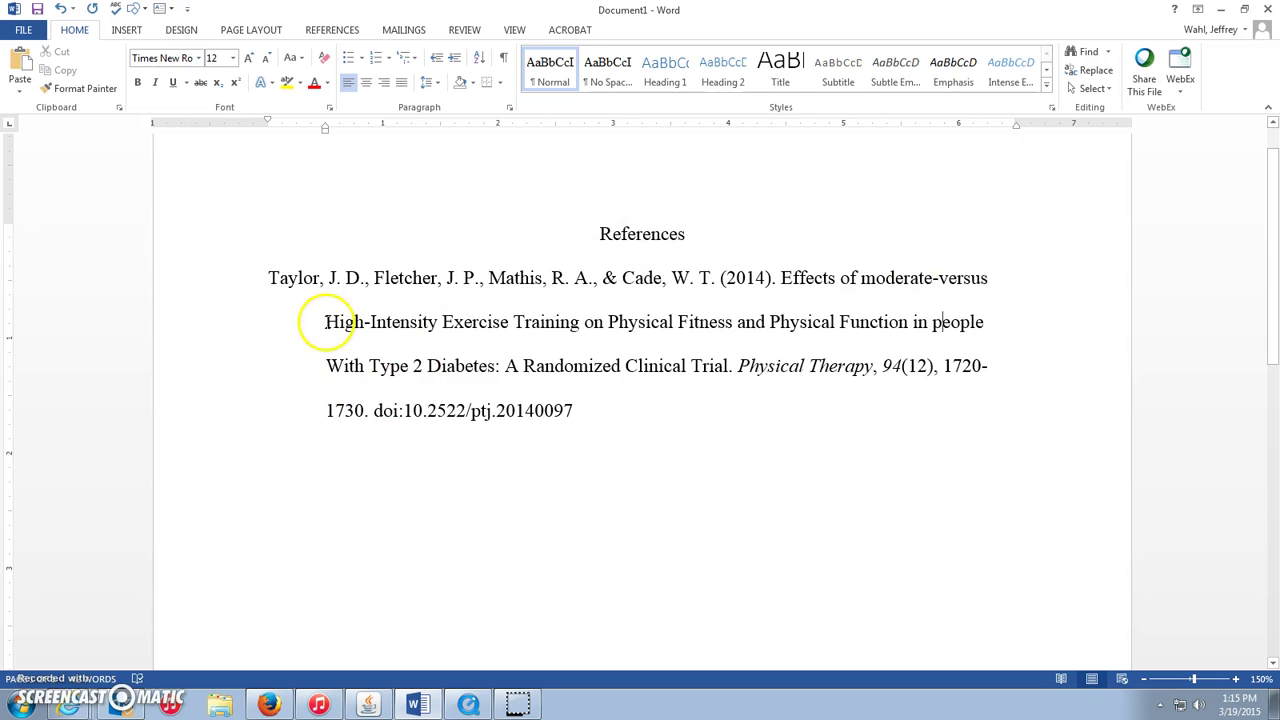
Select the remaining capital initials from High-Intensity through Diabetes in the article title together and change them to lowercase.
left_click_drag(327, 322, 336, 322)
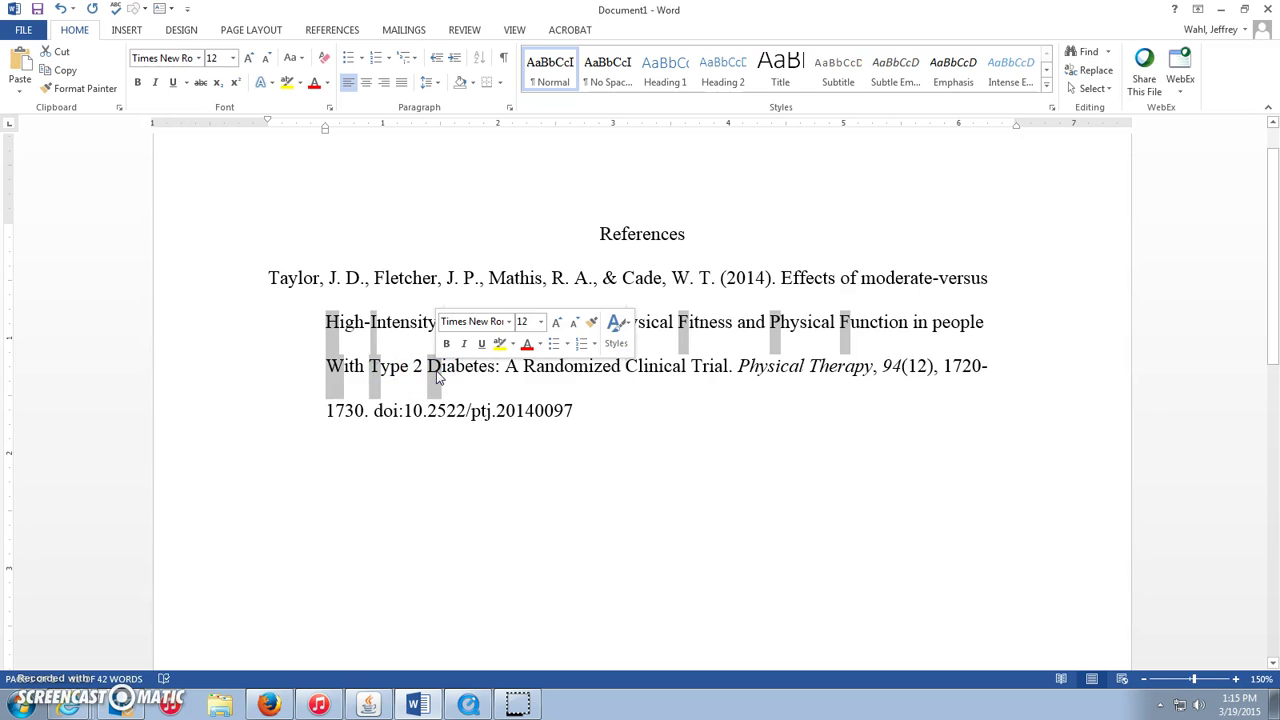
key("shift+F3")
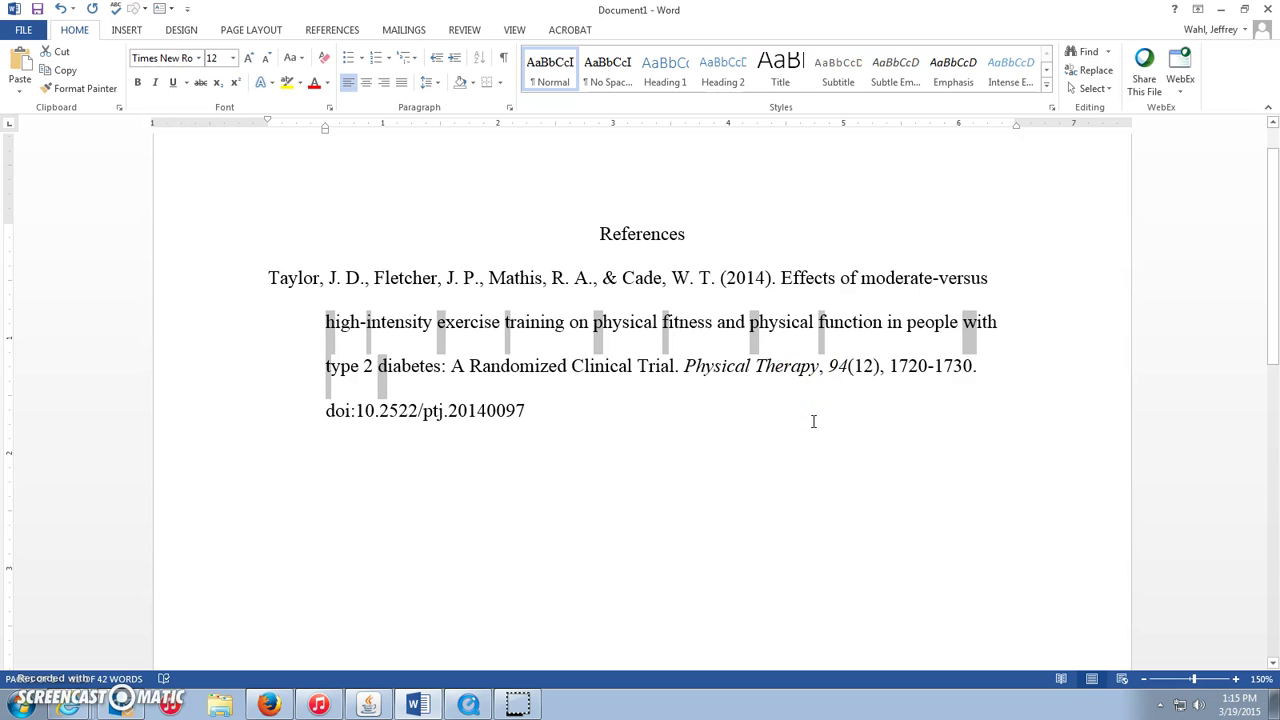
key("shift+F3")
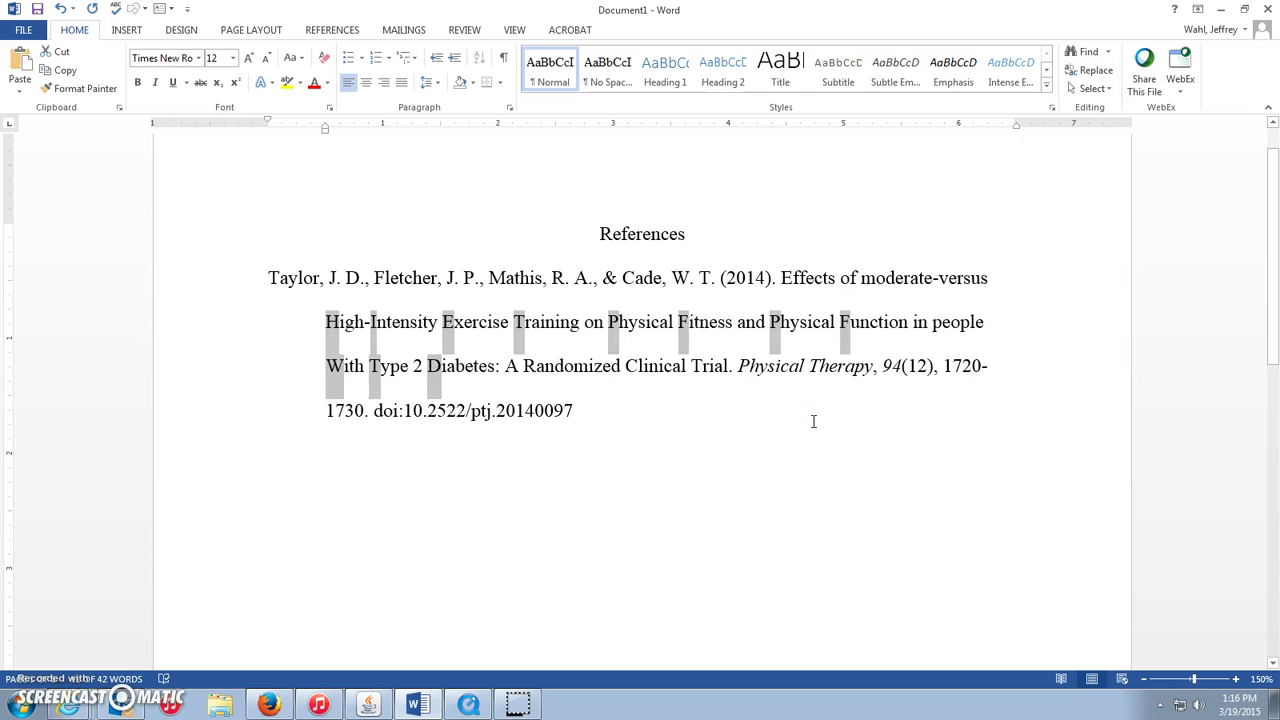
key("shift+F3")
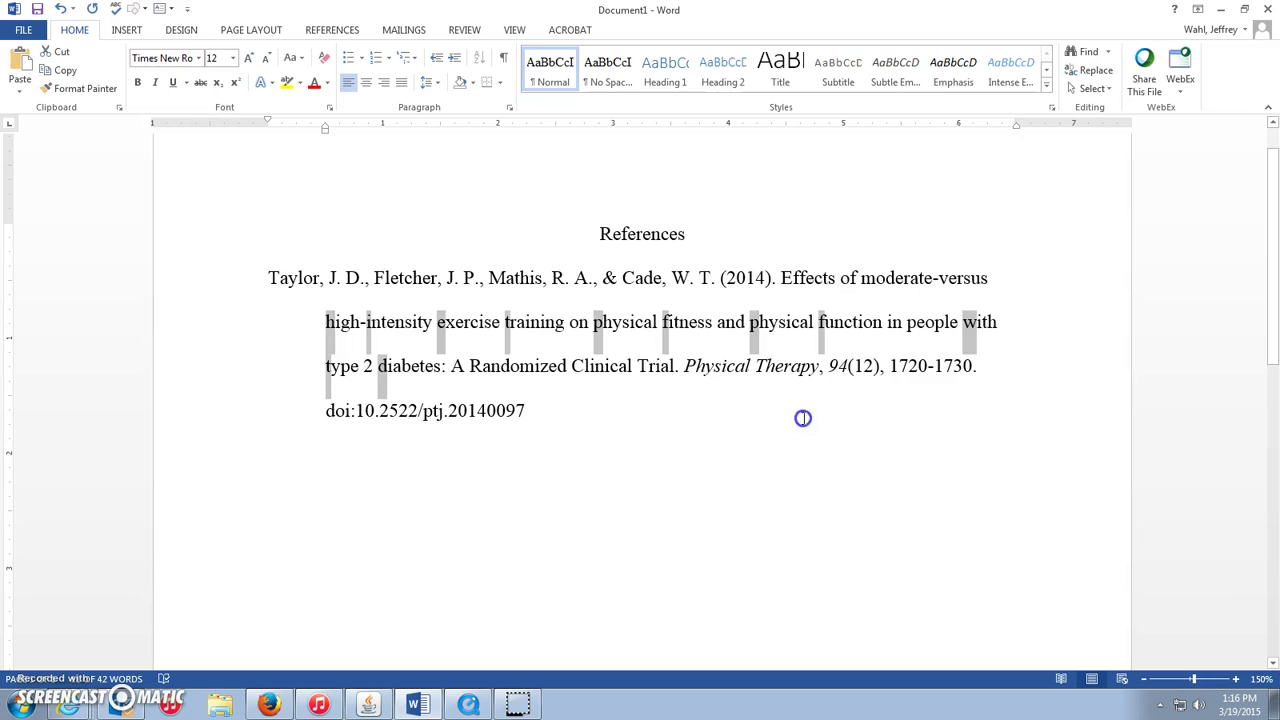
left_click(802, 418)
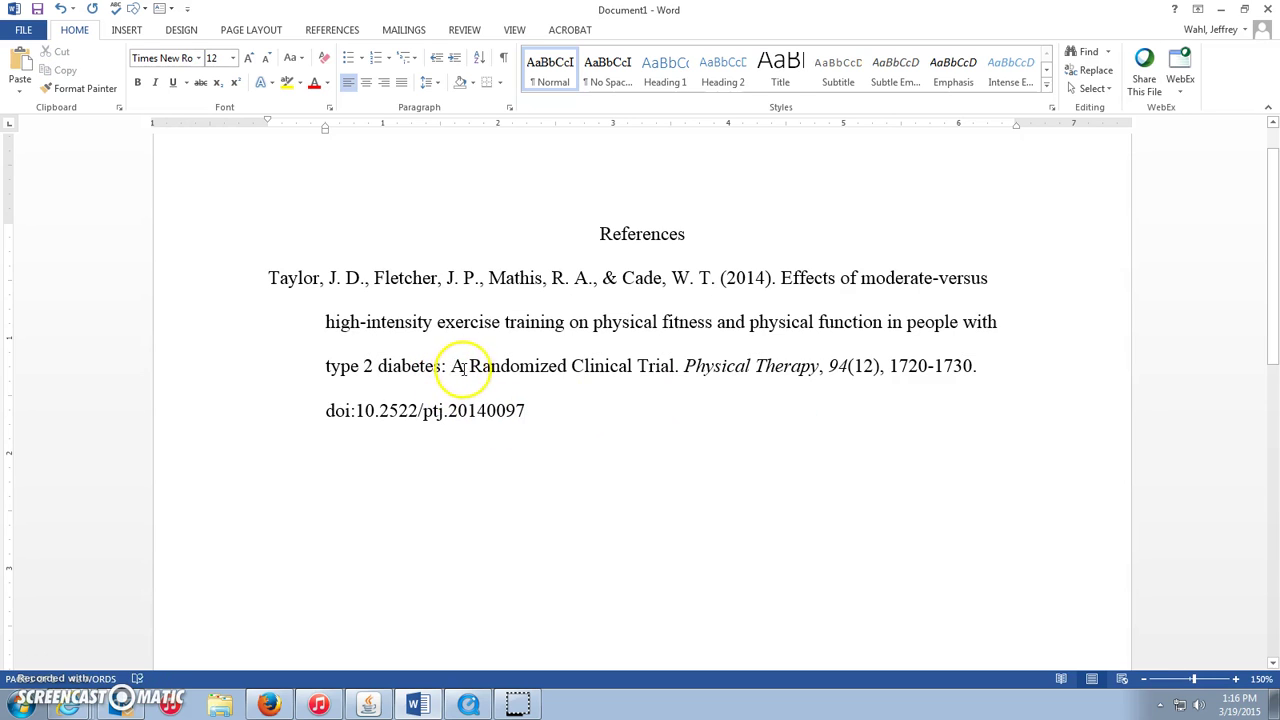
Change the initials of Randomized Clinical Trial in the reference's subtitle to lowercase, keeping the capital A after the colon.
left_click_drag(478, 366, 481, 372)
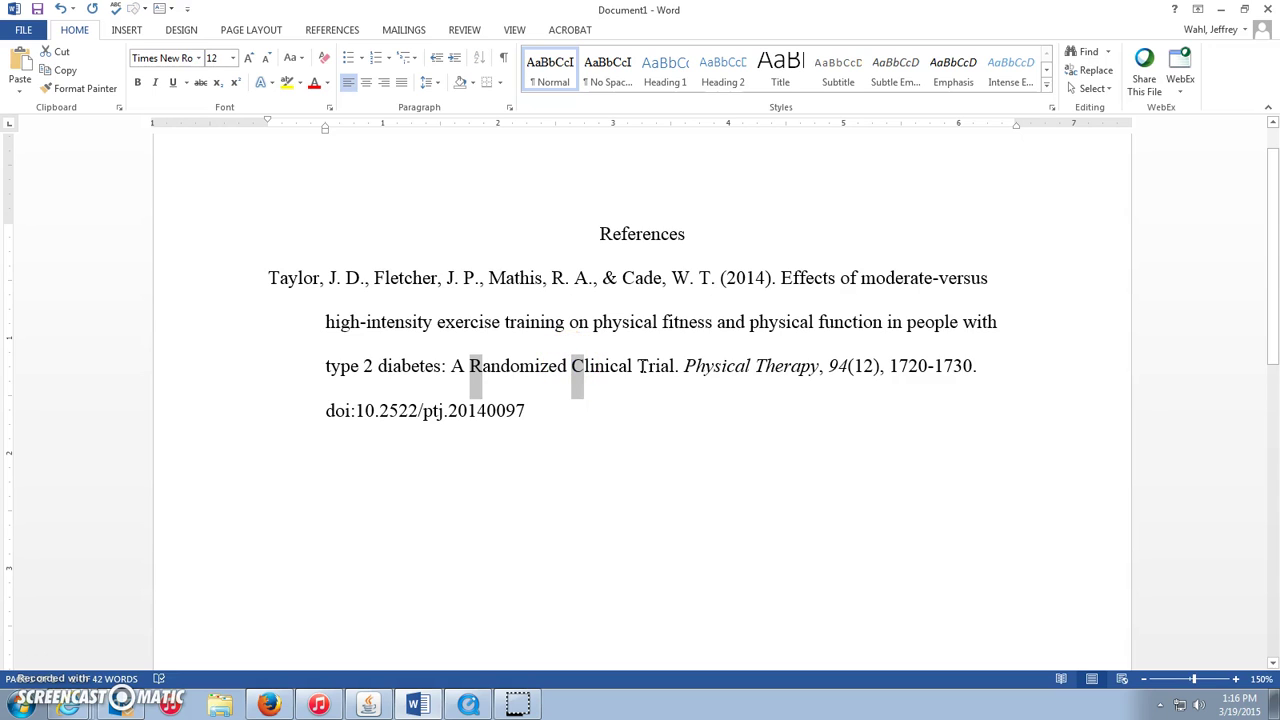
left_click_drag(644, 367, 646, 373)
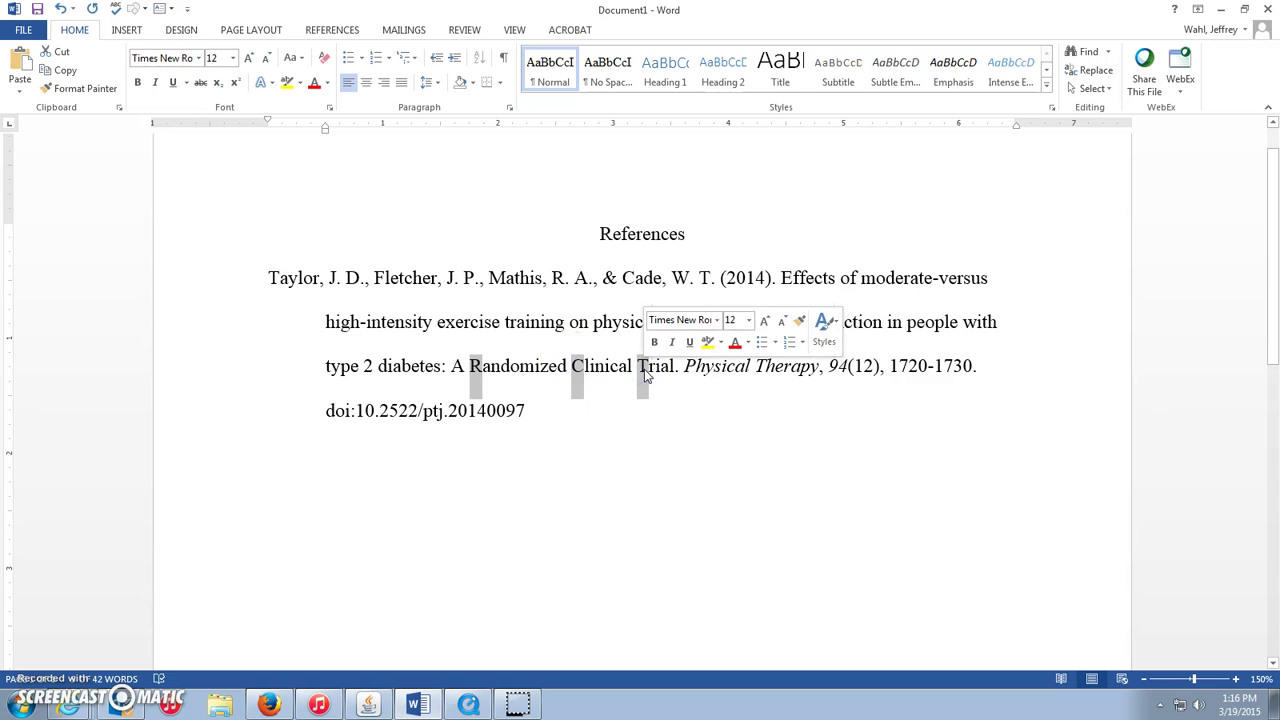
key("shift+F3")
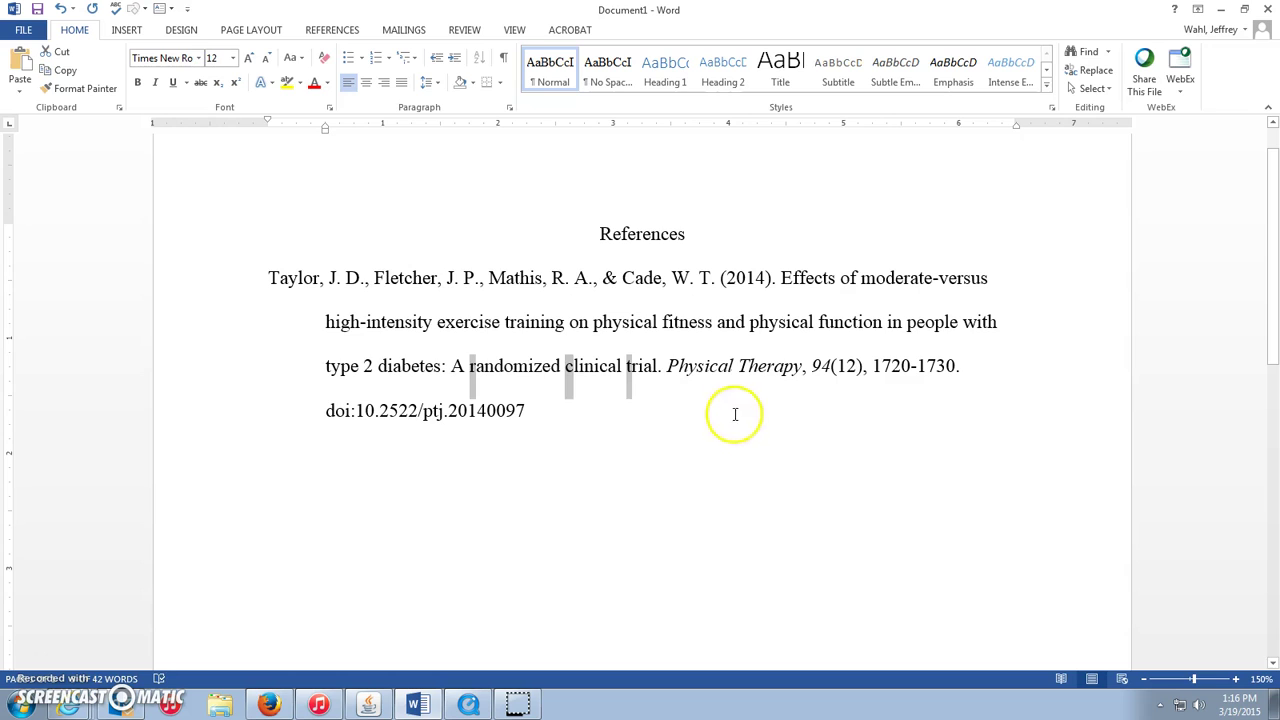
left_click(734, 414)
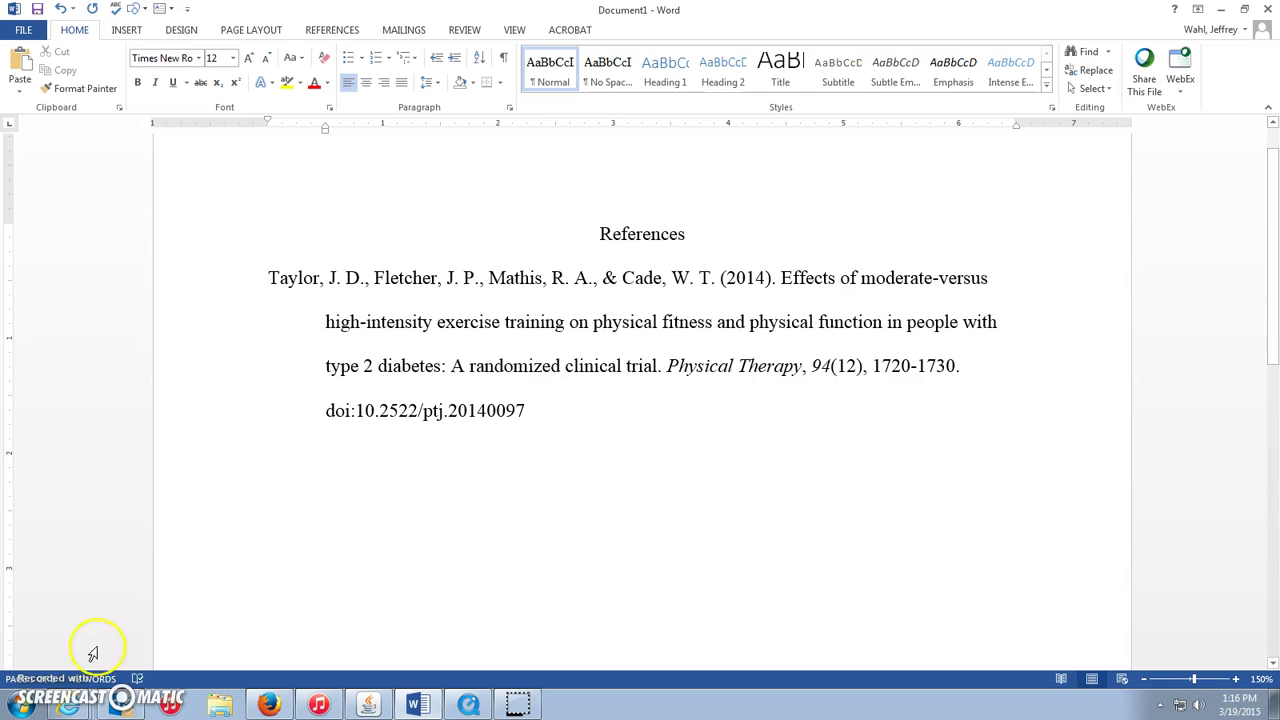
Switch back to EBSCOhost, return to the result list and open the second result, on a monitoring and feedback tool for physical activity.
left_click(68, 705)
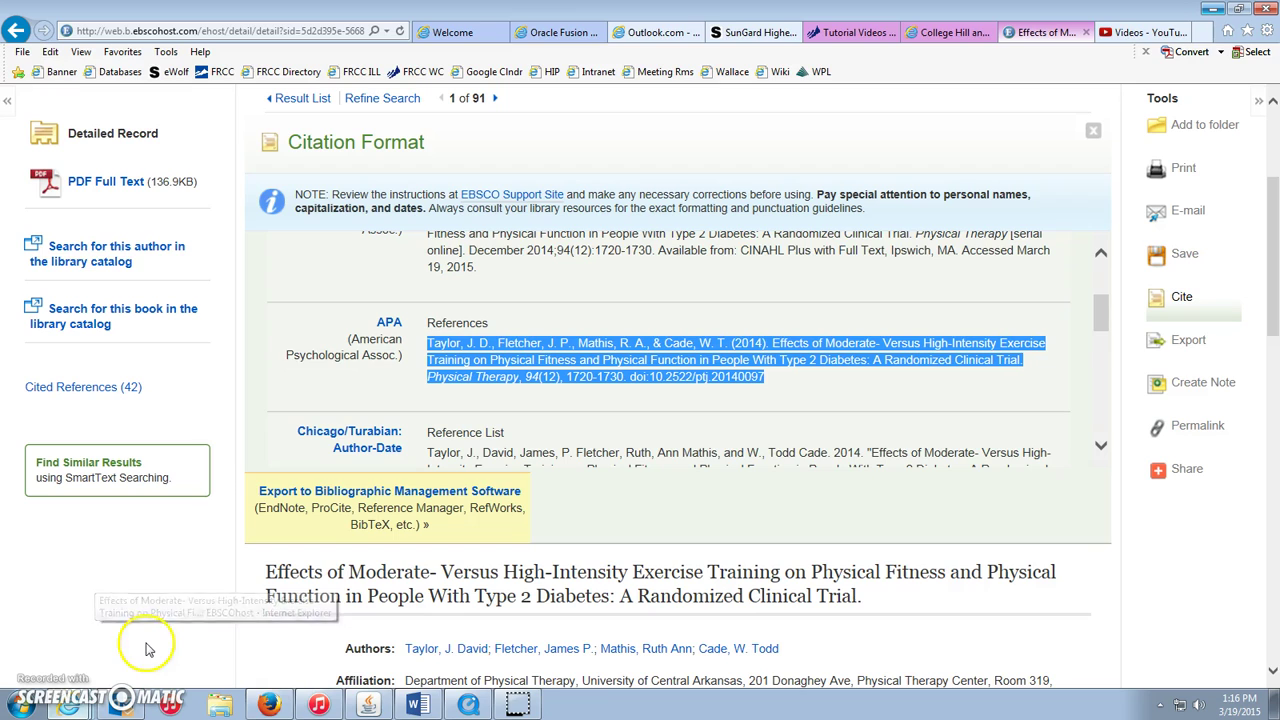
left_click(146, 641)
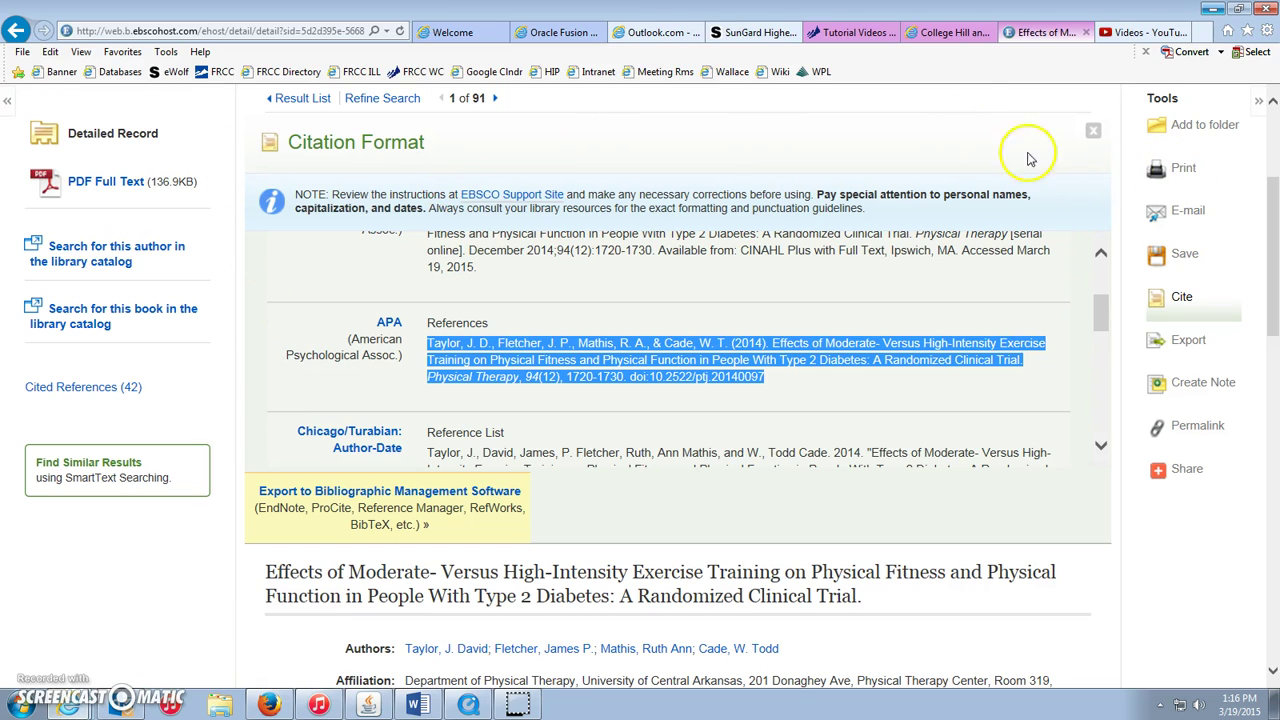
left_click(300, 98)
scroll(600, 340, "down", 3)
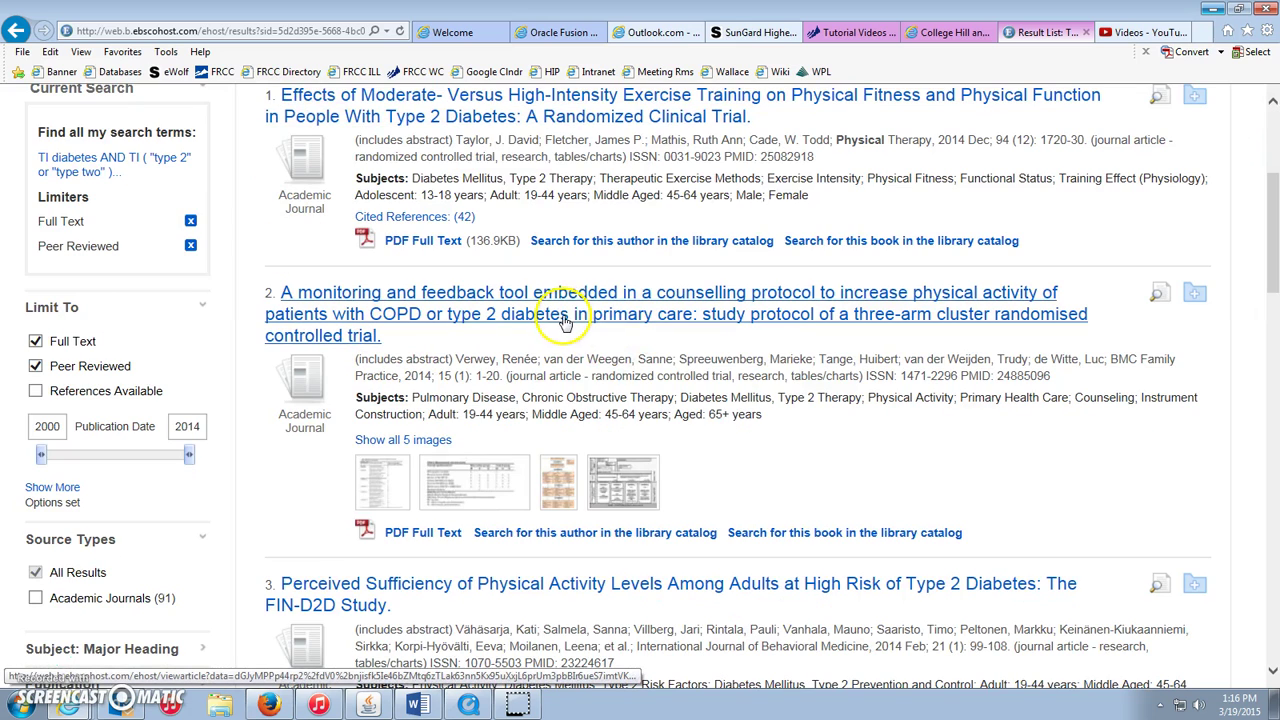
left_click(563, 318)
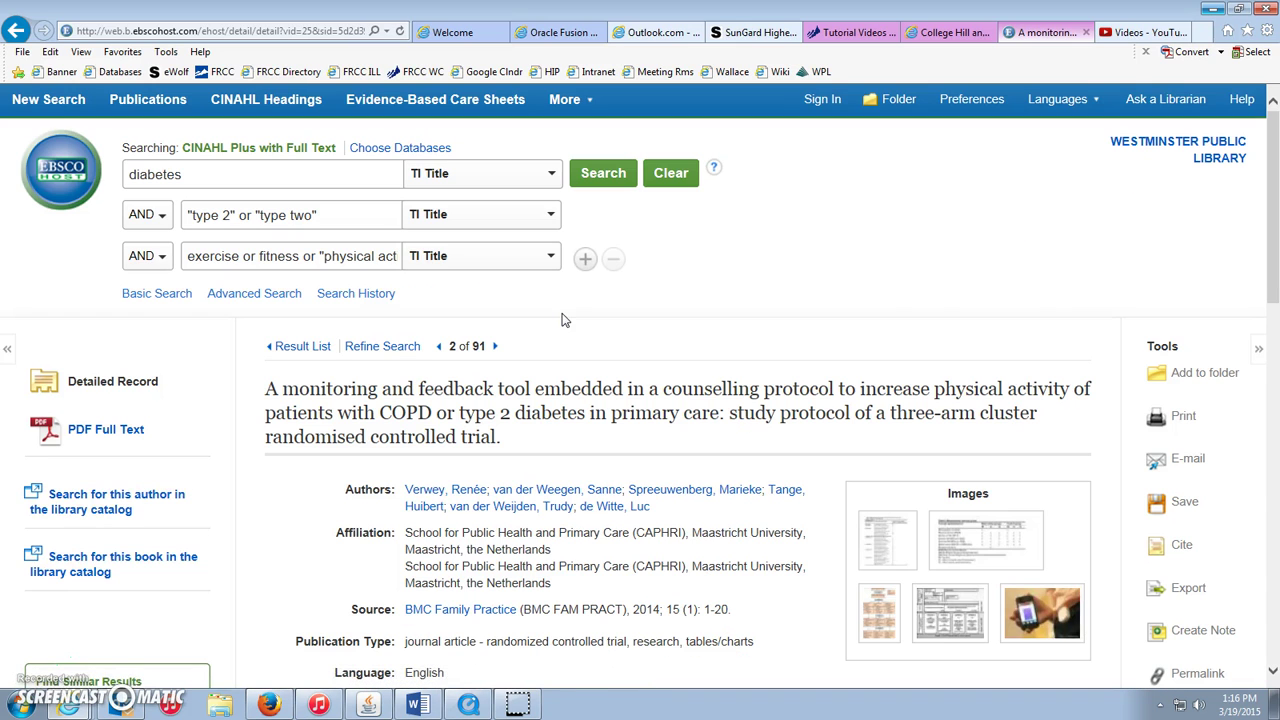
Bring up the citation formats for the monitoring and feedback tool article and copy its APA reference.
scroll(1274, 268, "down", 3)
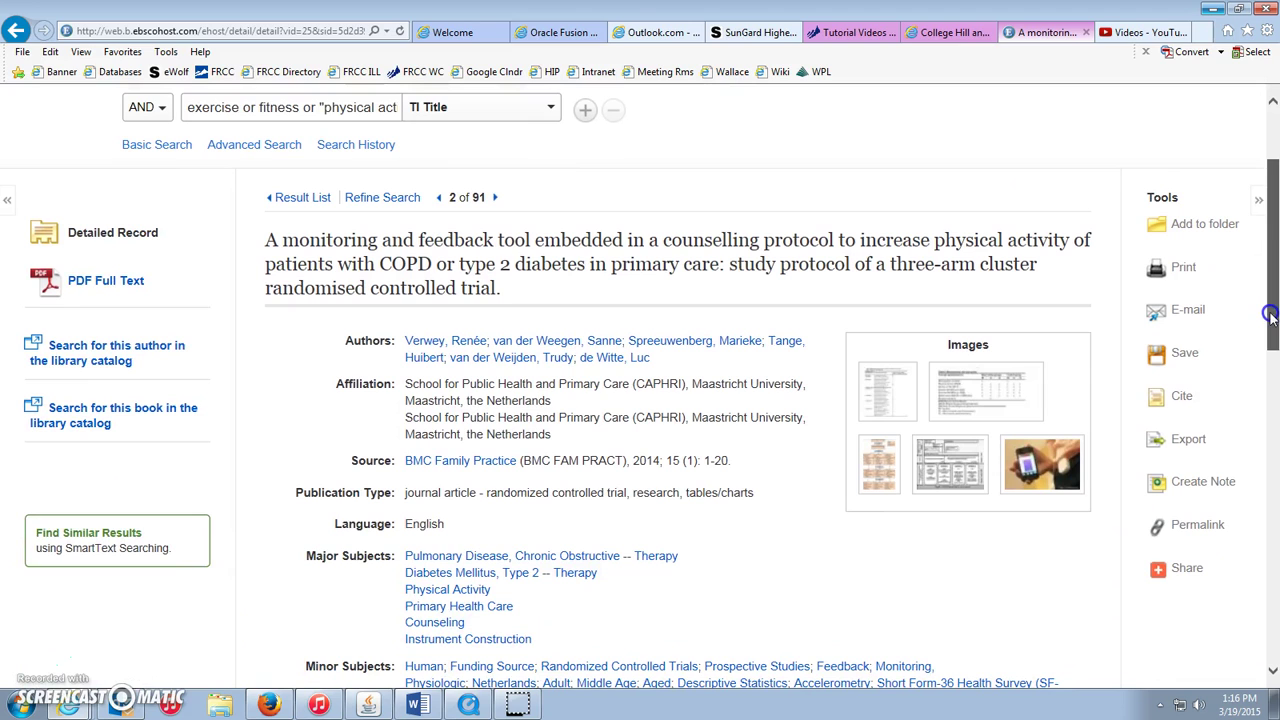
left_click(1188, 402)
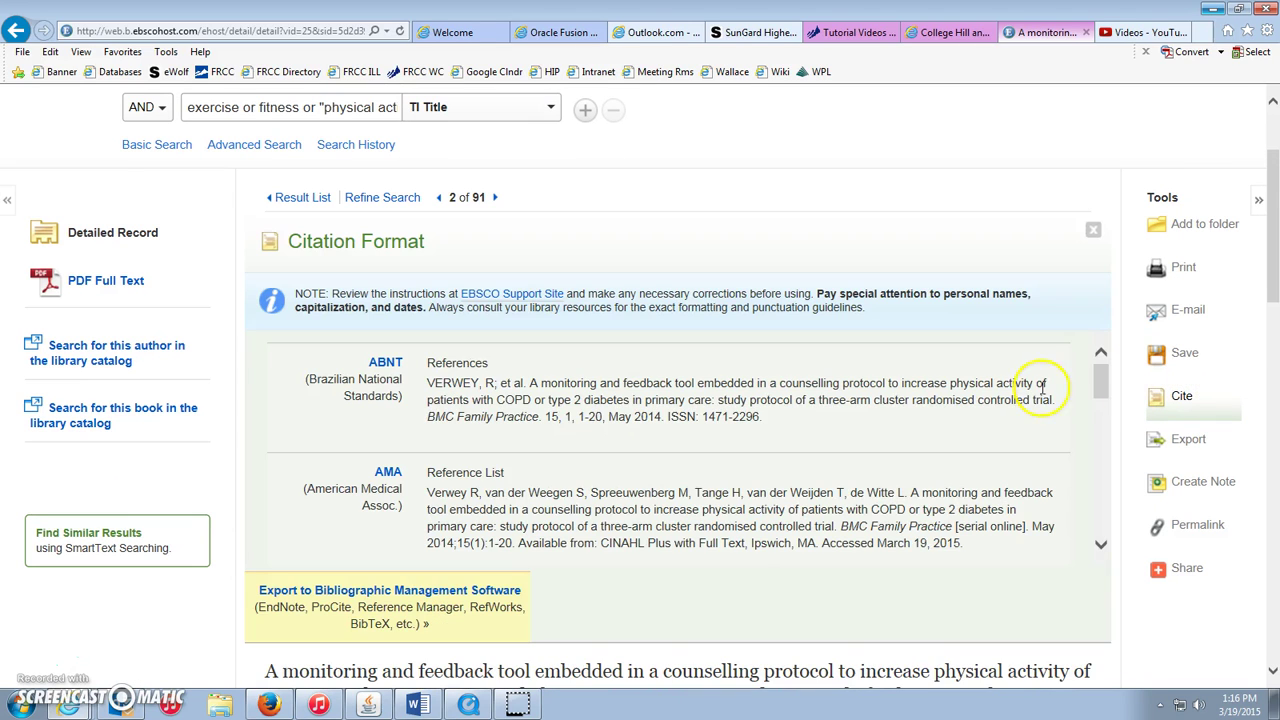
left_click(1100, 545)
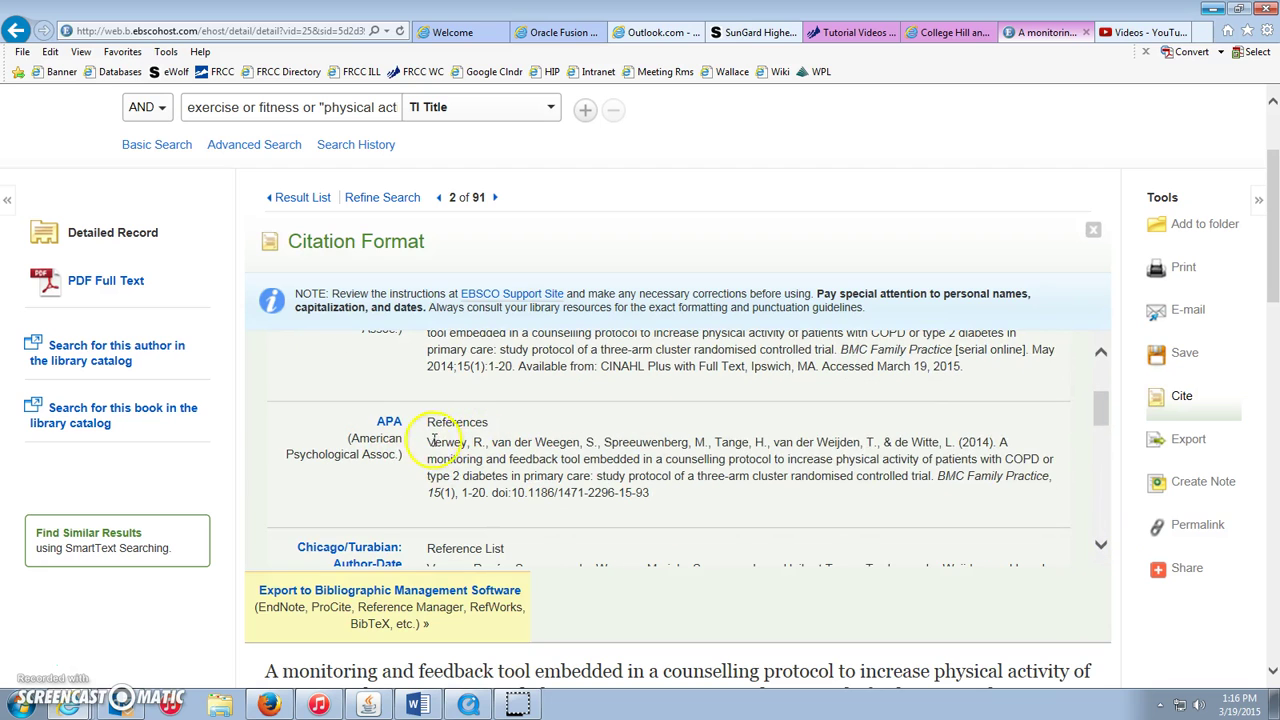
left_click_drag(431, 441, 665, 492)
key("ctrl+c")
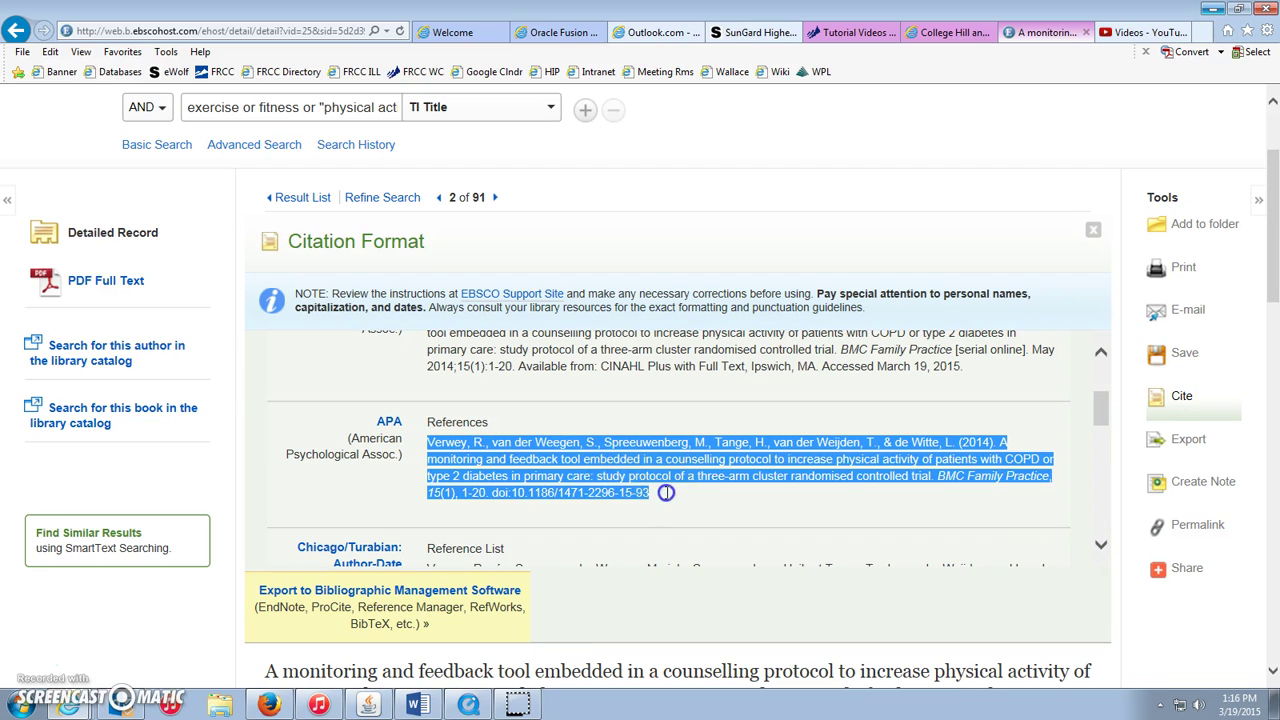
Switch to Word and paste the copied APA reference below the first one, merging it with the document's formatting.
left_click(418, 705)
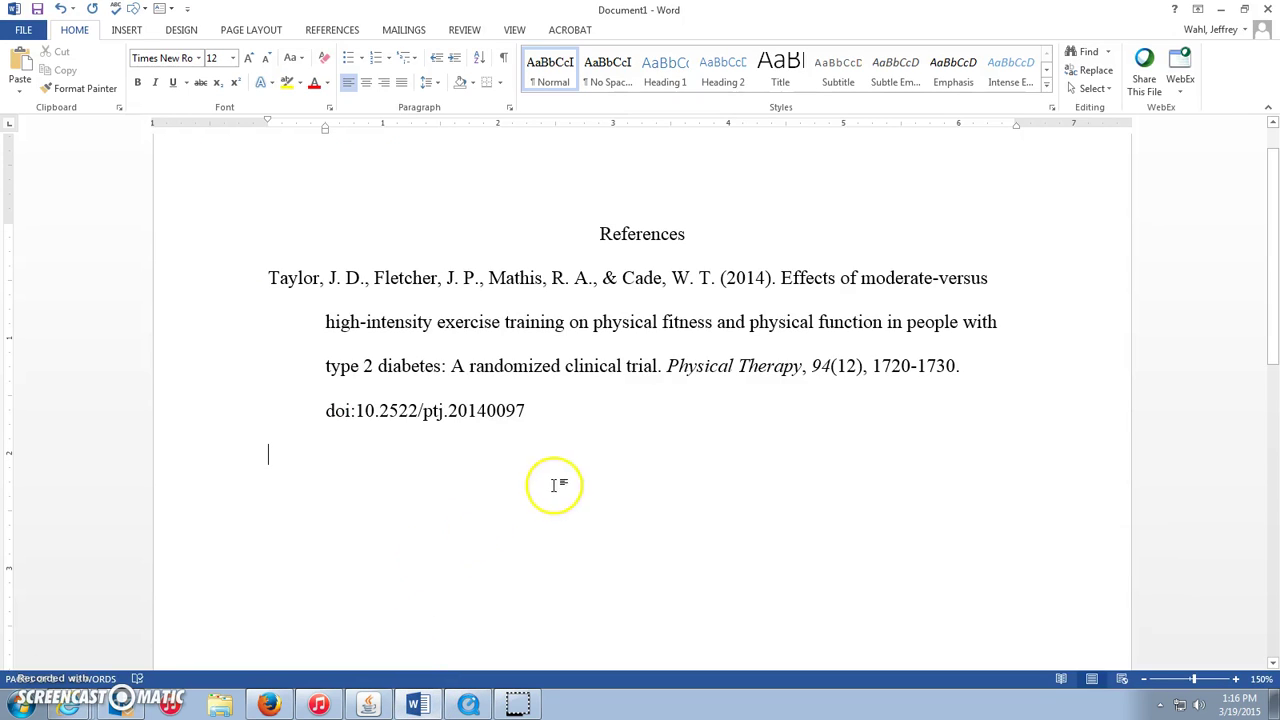
key("ctrl+v")
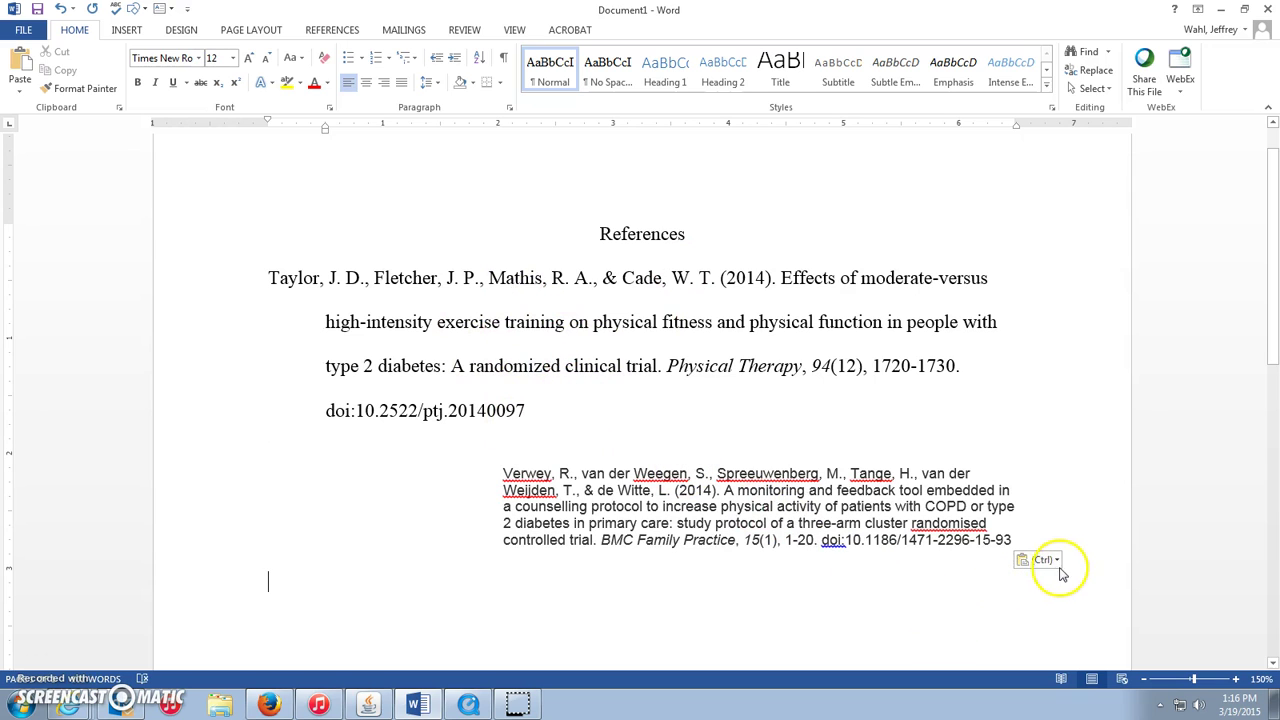
left_click(1057, 566)
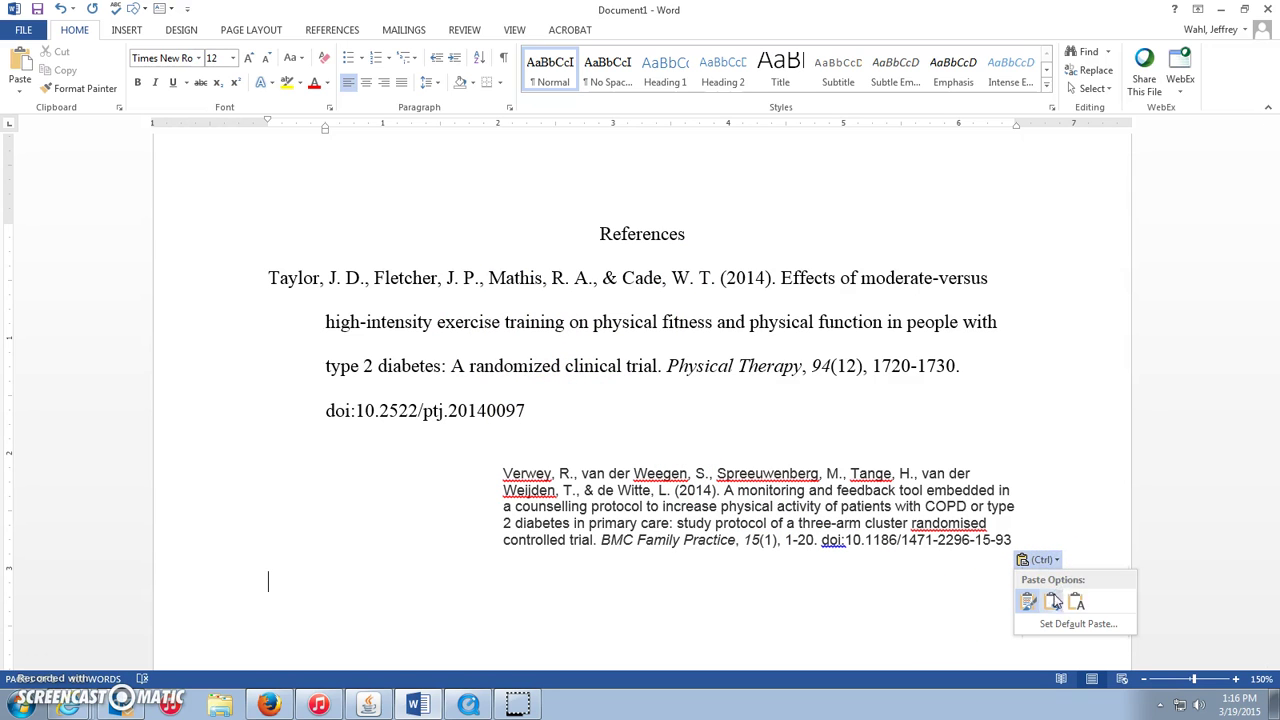
left_click(1053, 601)
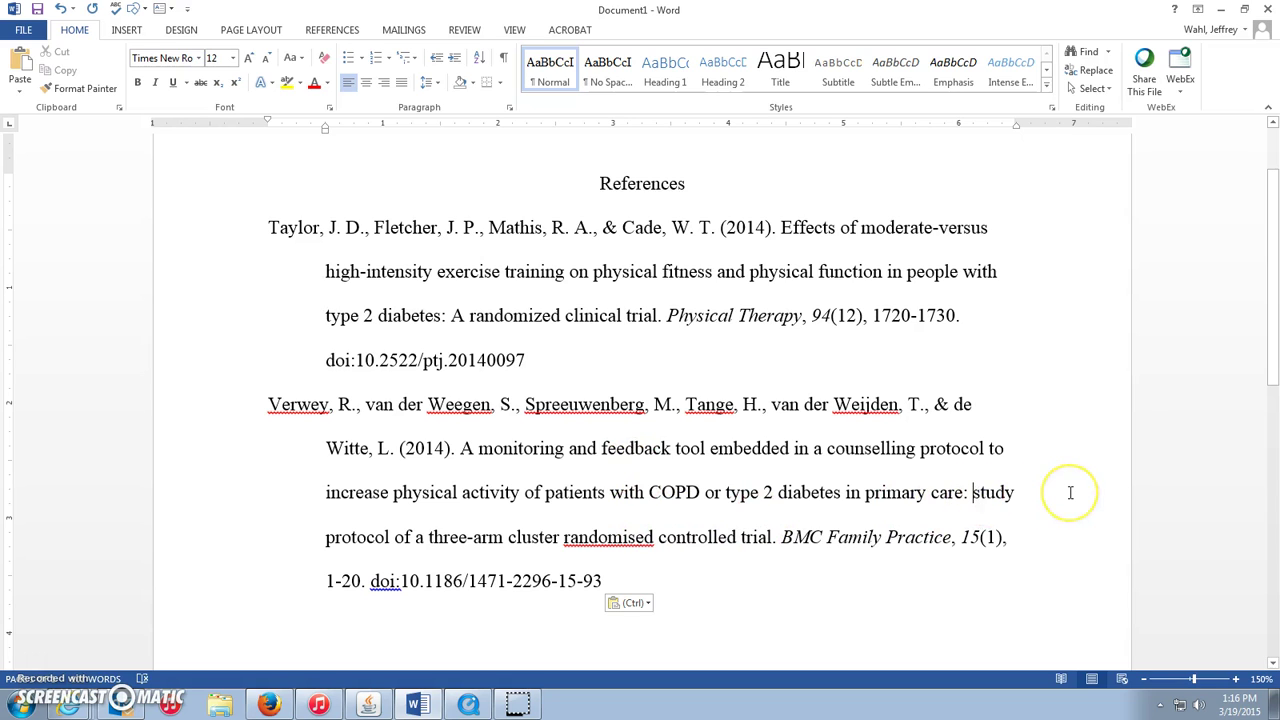
Capitalize the word study after the colon in the second reference's title.
key("Delete")
type("S")
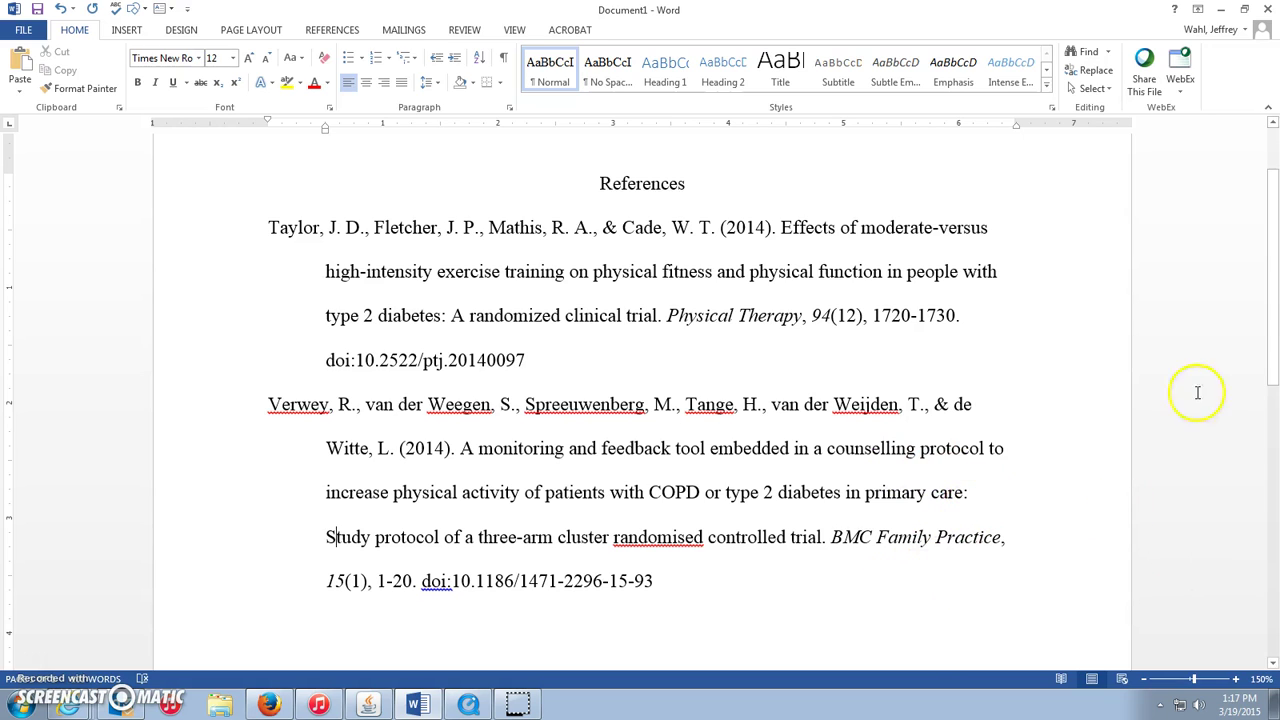
left_click_drag(1275, 348, 1276, 312)
scroll(1276, 312, "down", 1)
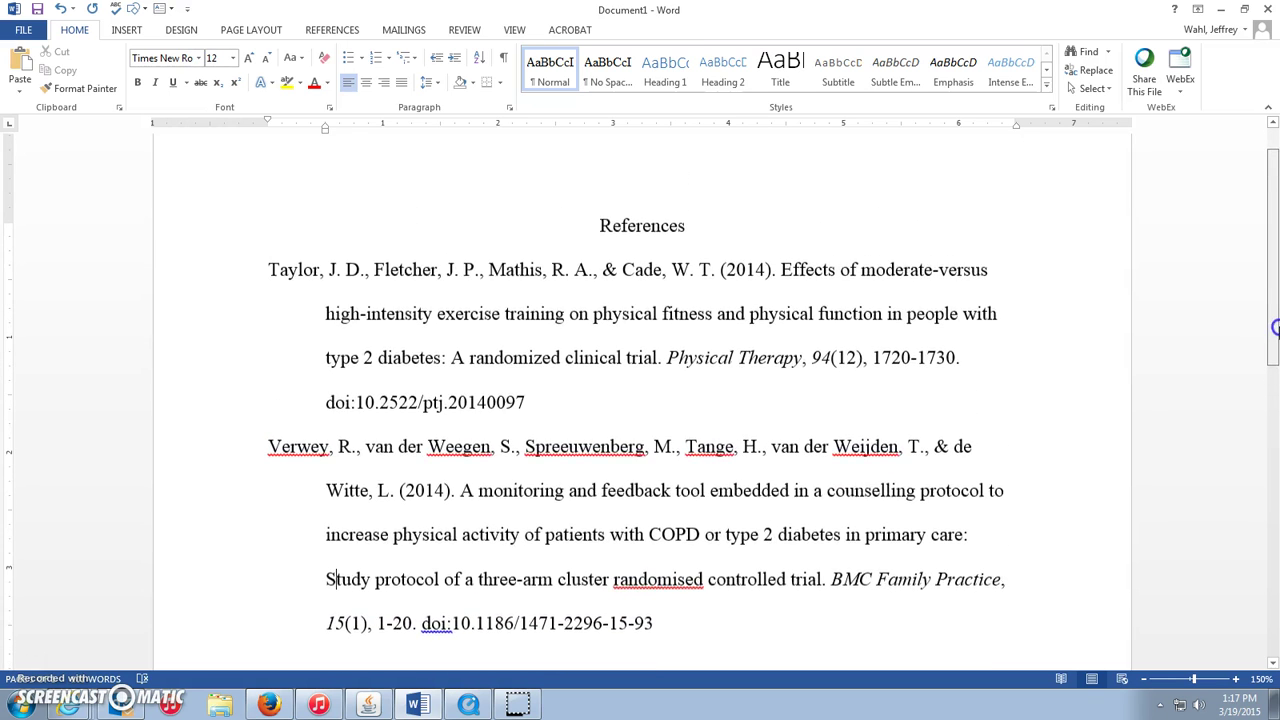
Switch back to EBSCOhost and close the citation formats of the monitoring and feedback tool article.
left_click(1222, 10)
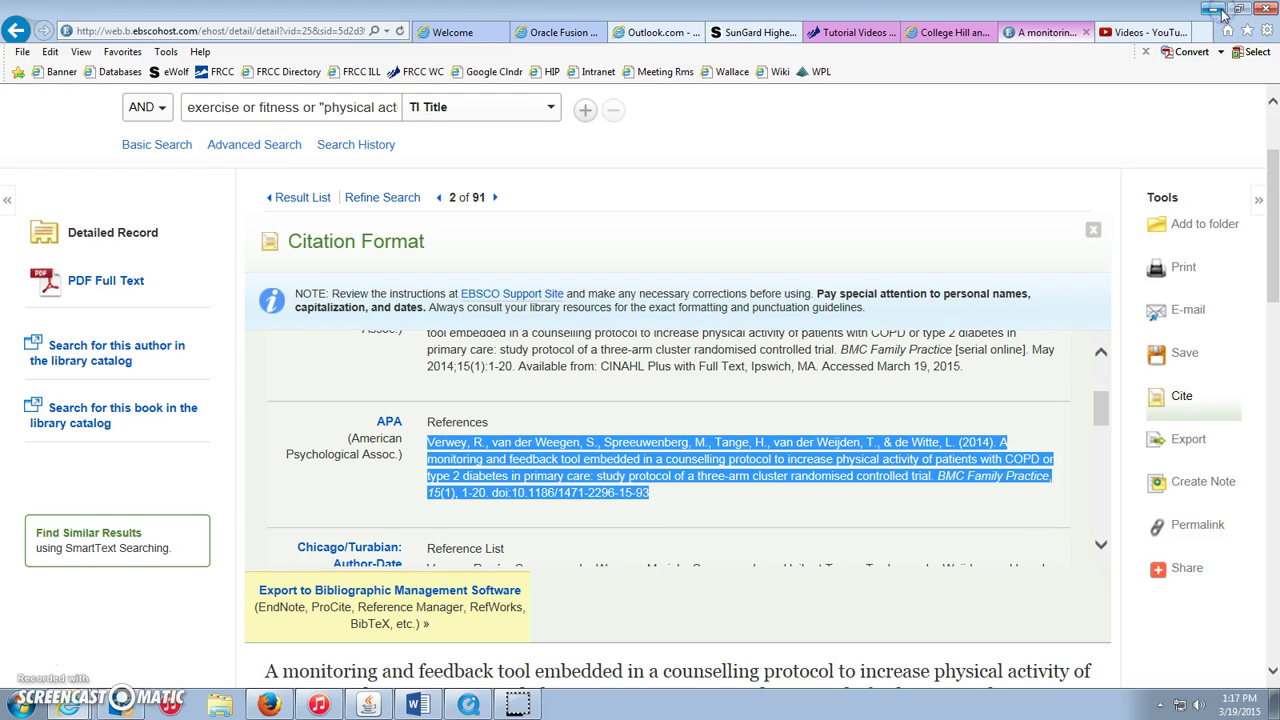
left_click(1094, 232)
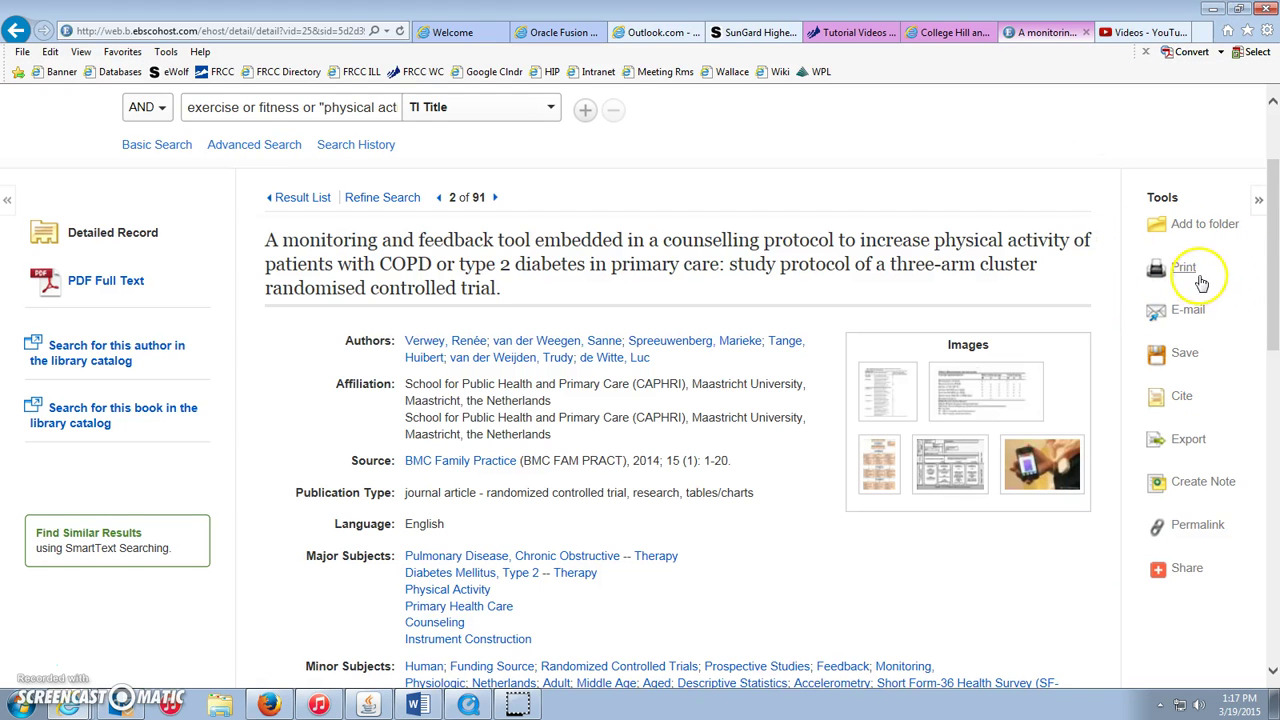
Open the article's e-mail form to view its recipient field and options, and cancel it without sending.
left_click(1188, 314)
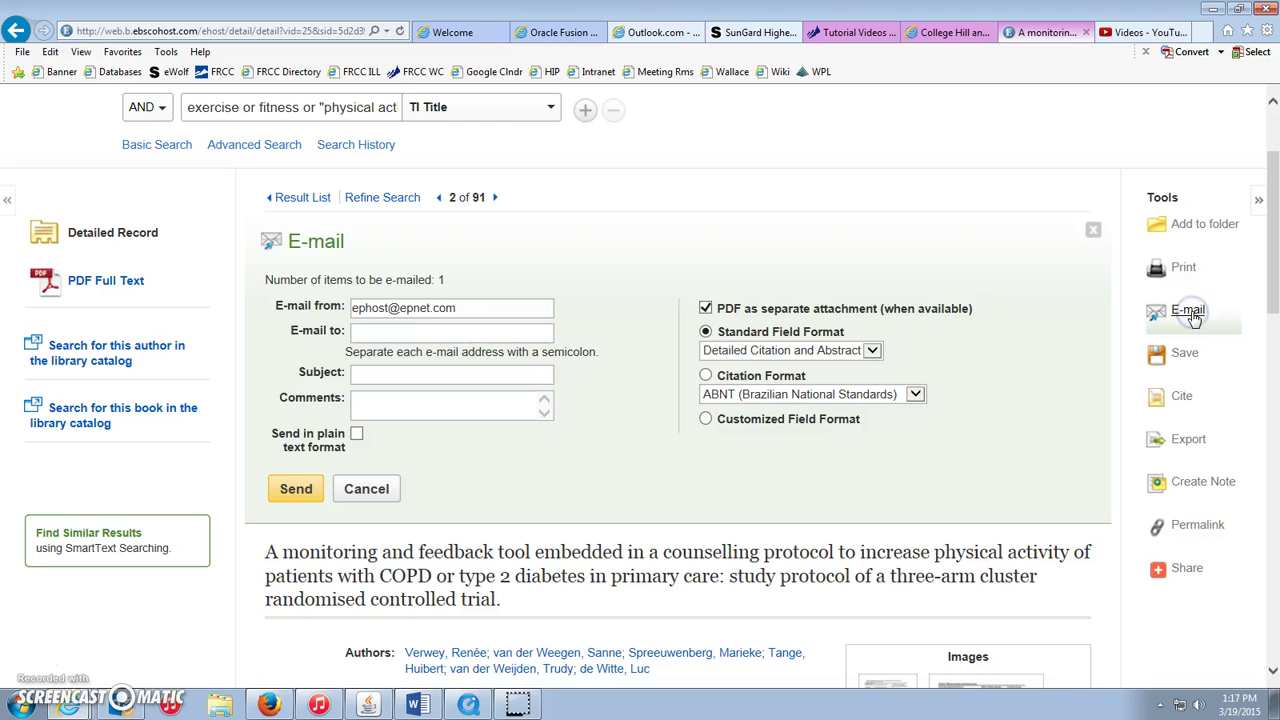
left_click(416, 332)
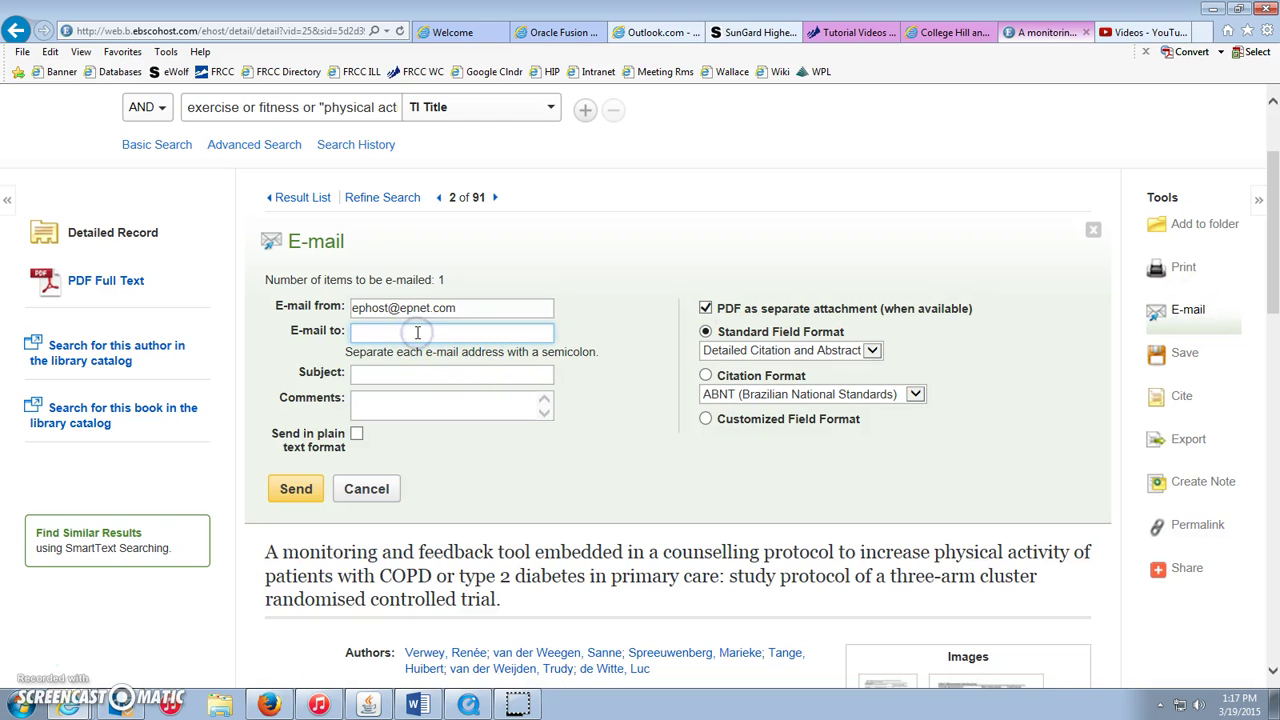
left_click(378, 489)
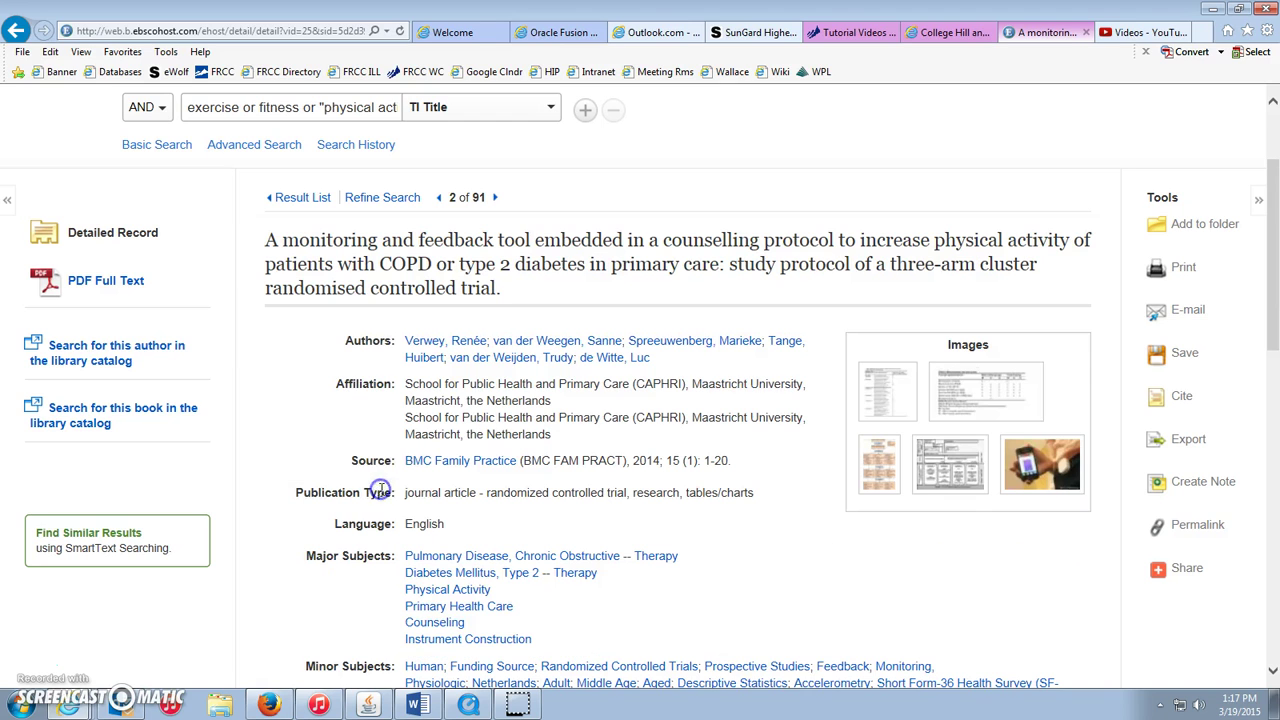
Start a new search in CINAHL Plus with Full Text and open its Evidence-Based Care Sheets.
scroll(1271, 210, "up", 3)
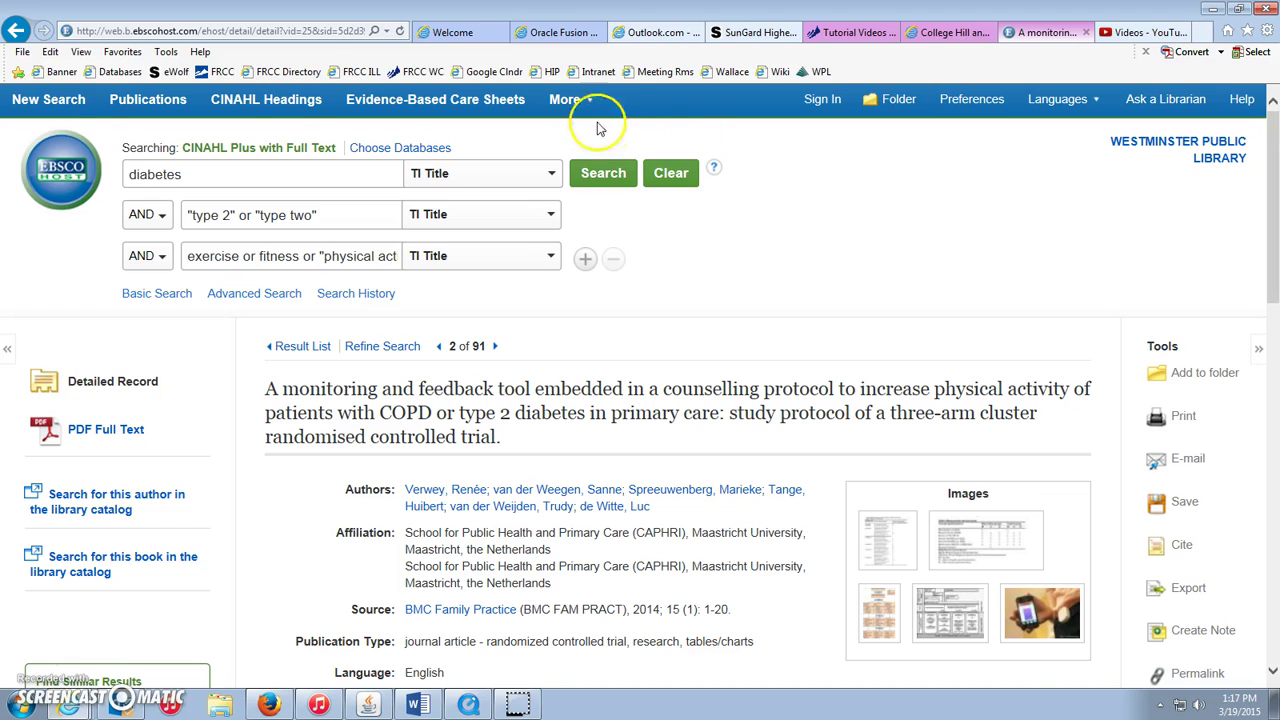
left_click(70, 105)
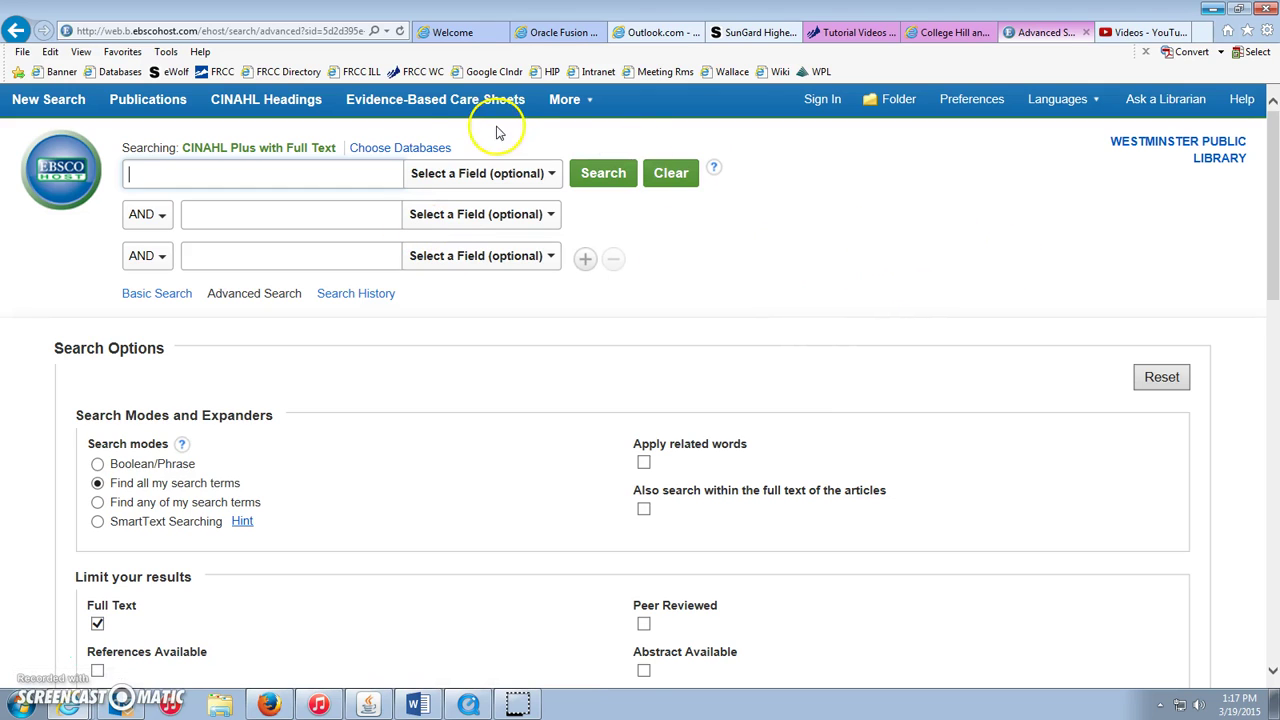
left_click(436, 108)
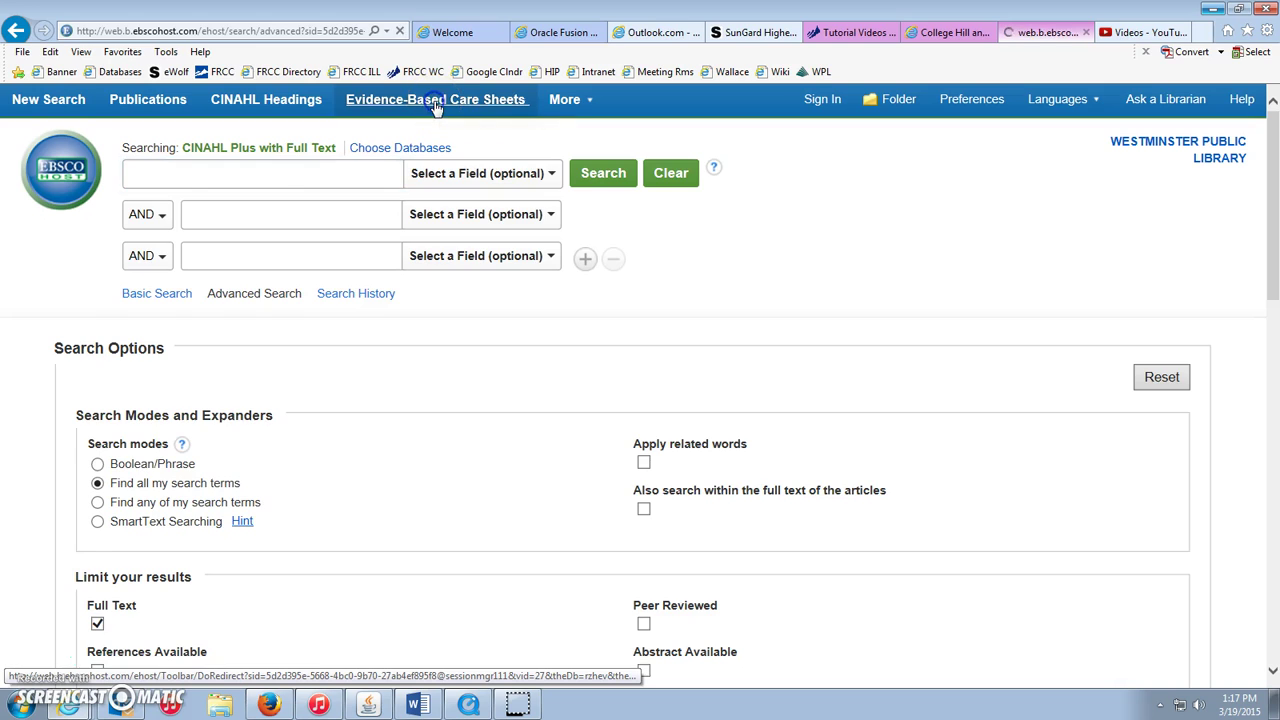
Browse the care sheet subjects for diabetes and search for Diabetes Mellitus, Type 2: Effect Of Exercise.
left_click(424, 298)
left_click(380, 308)
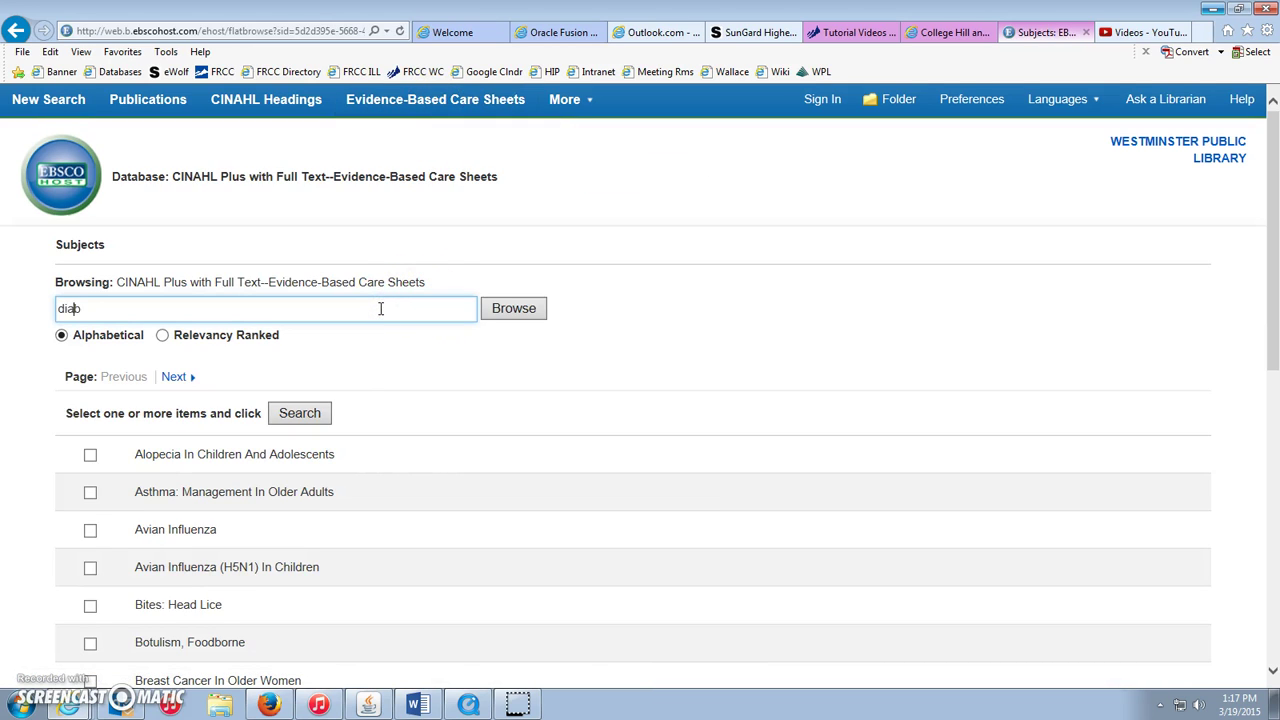
key("Return")
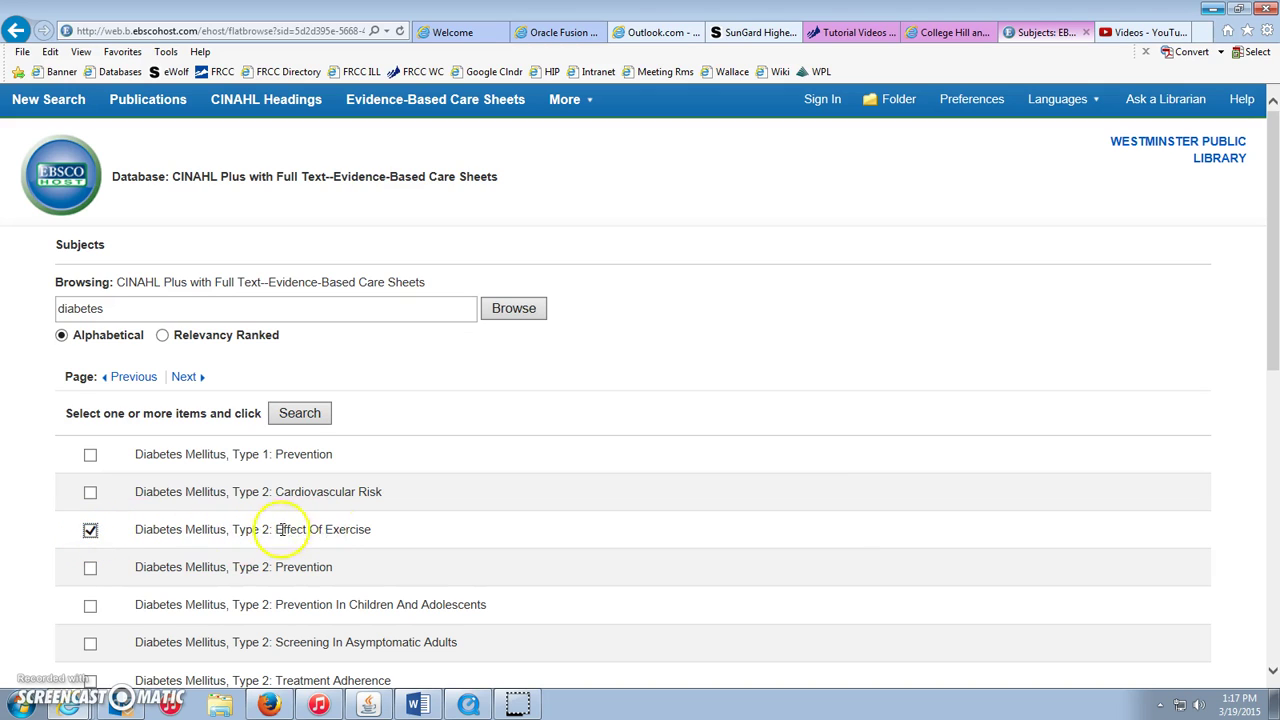
left_click(304, 418)
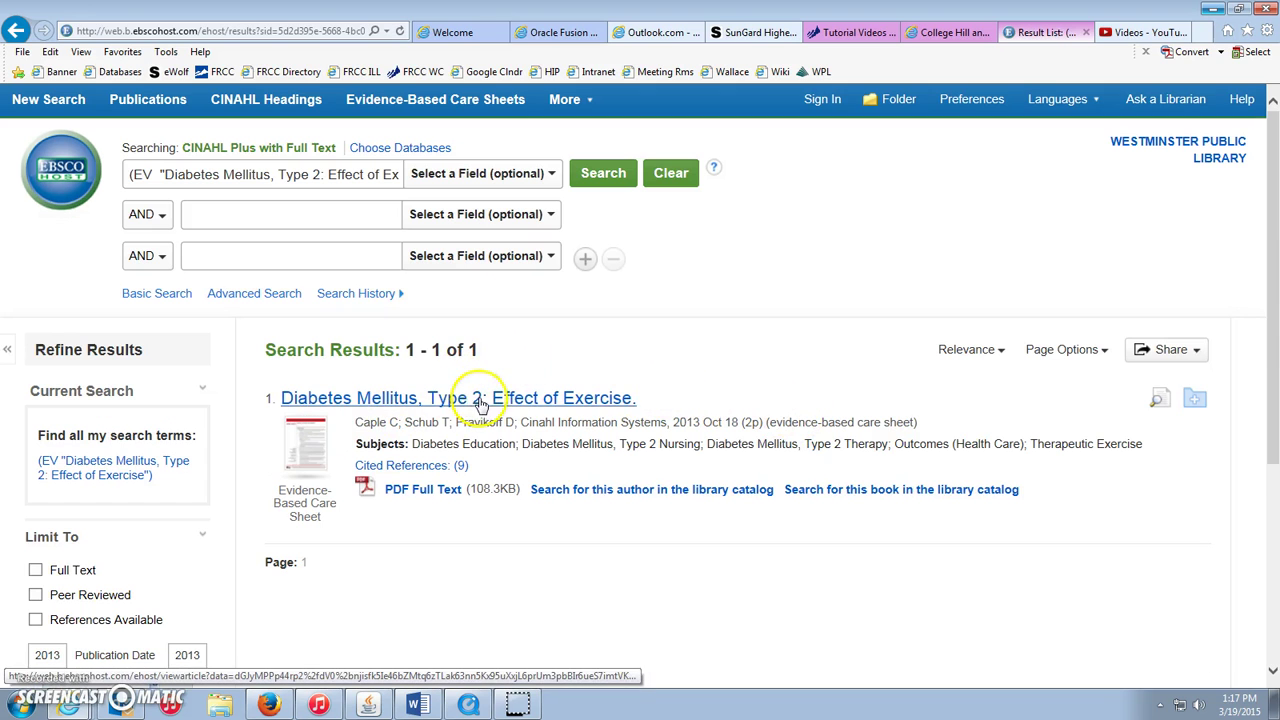
Open the PDF full text of the care sheet on the effect of exercise and skim its first page.
left_click(416, 489)
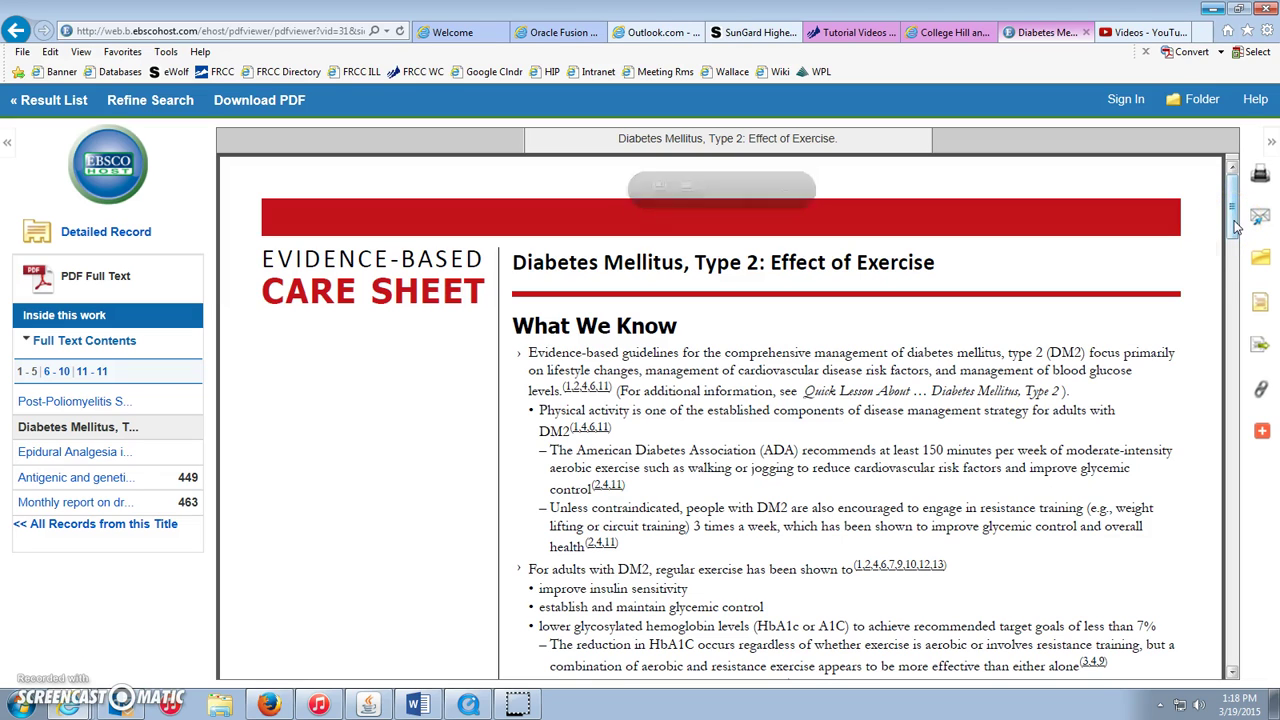
scroll(1236, 228, "down", 2)
scroll(1236, 228, "down", 3)
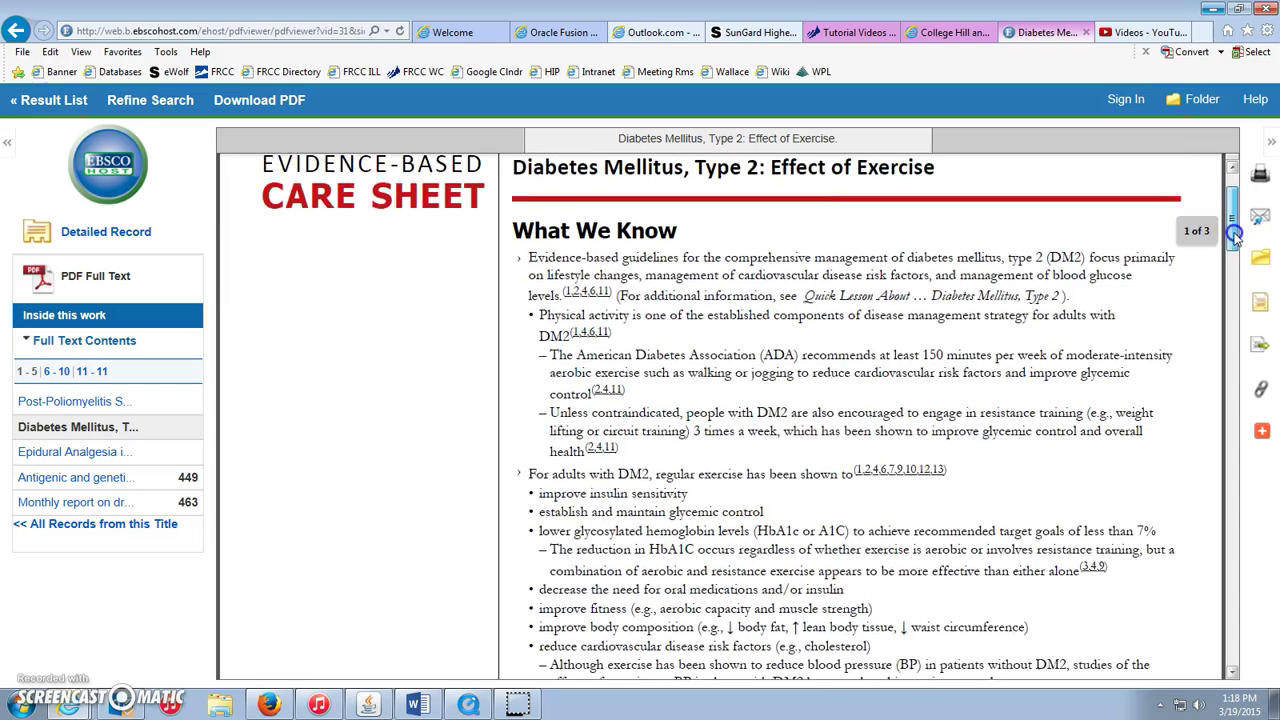
mouse_move(1237, 240)
left_mouse_down()
mouse_move(1230, 557)
mouse_move(1255, 298)
mouse_move(1236, 220)
left_mouse_up()
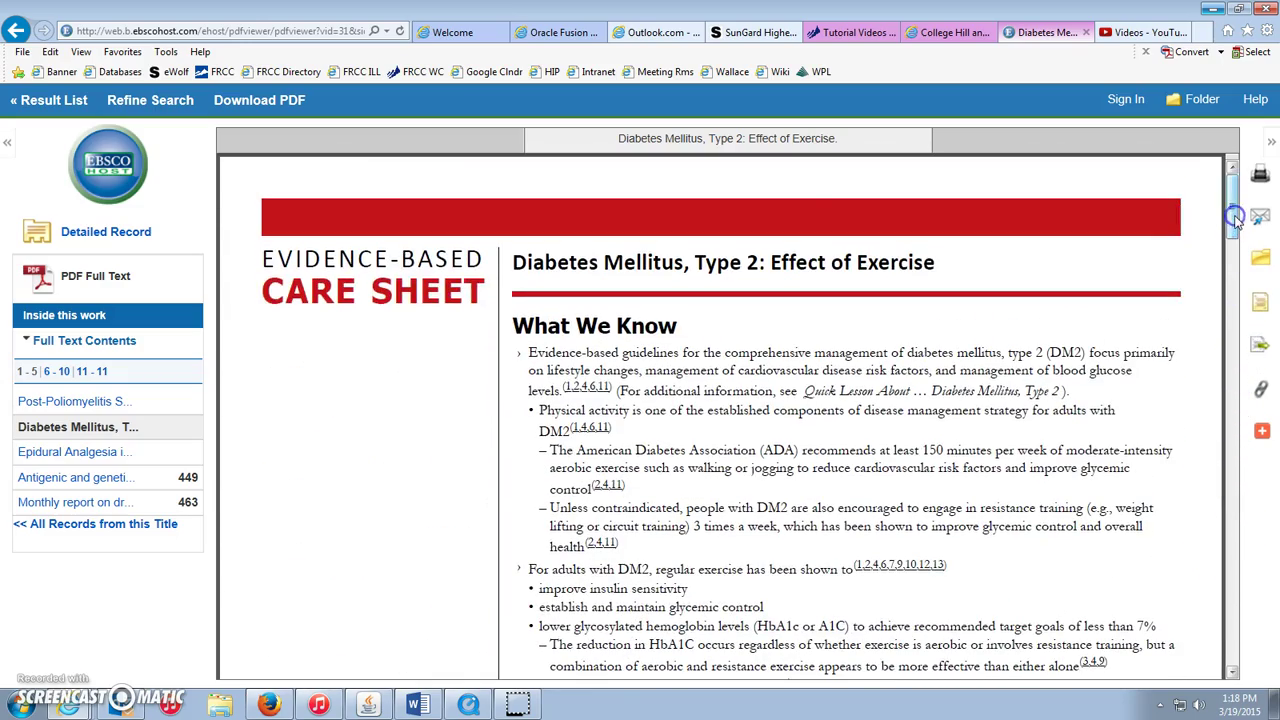
Return from the care sheet to the result list and start a new blank advanced search.
left_click(58, 102)
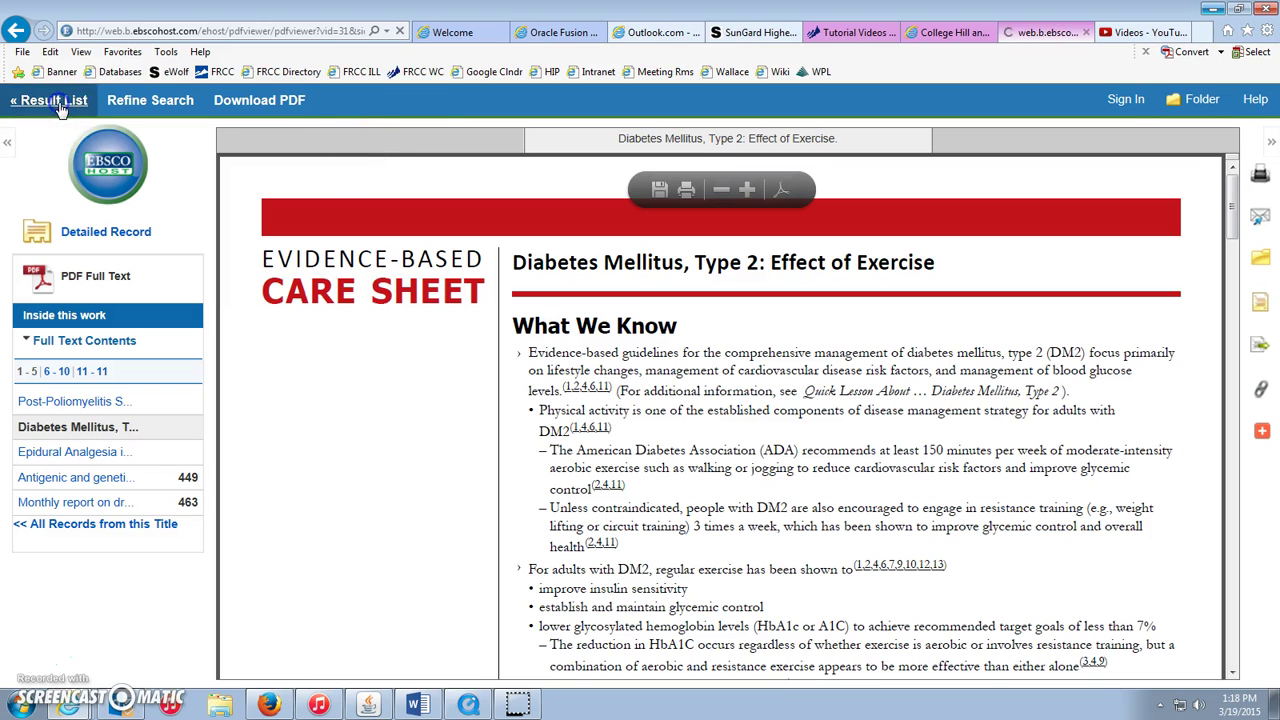
scroll(143, 108, "down", 3)
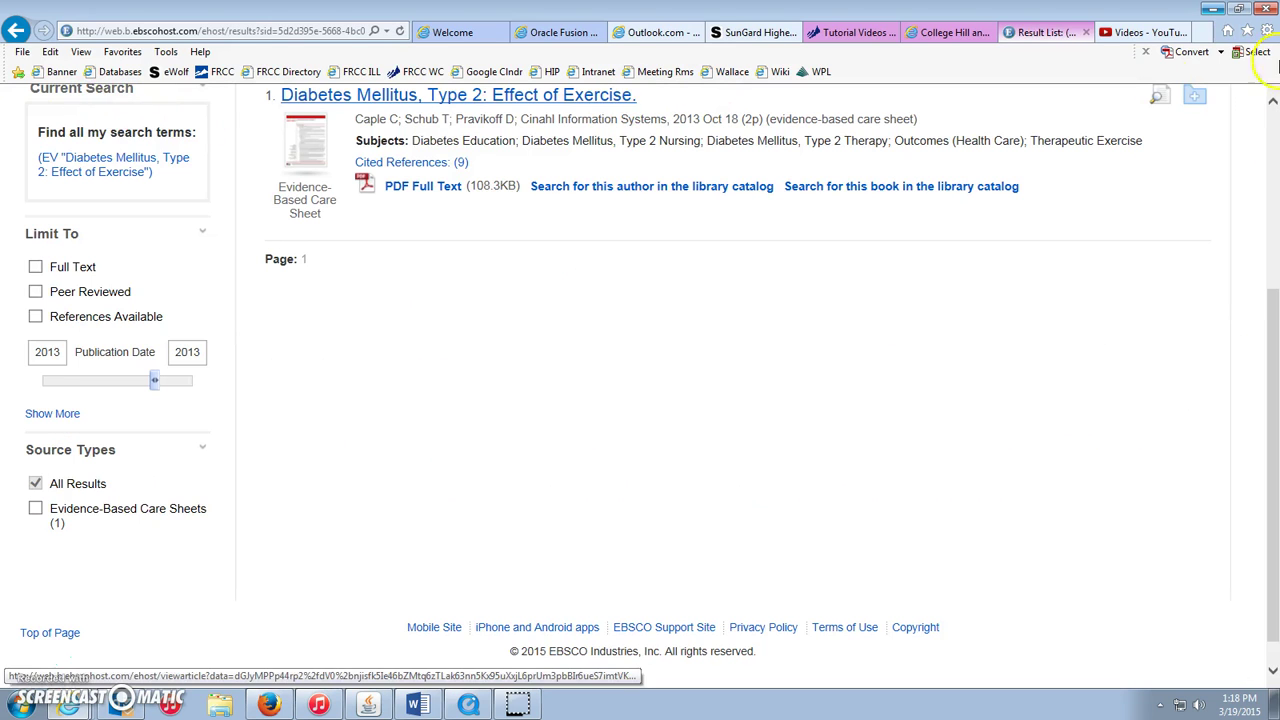
left_click(1269, 119)
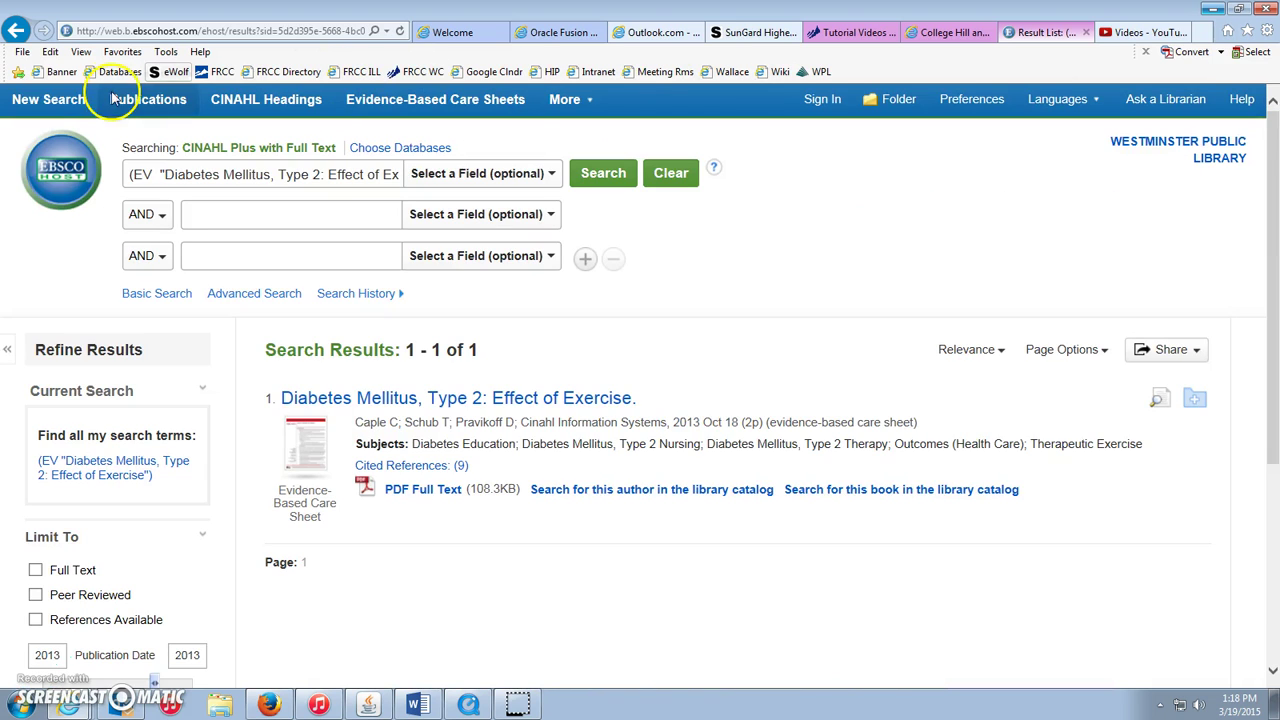
left_click(45, 104)
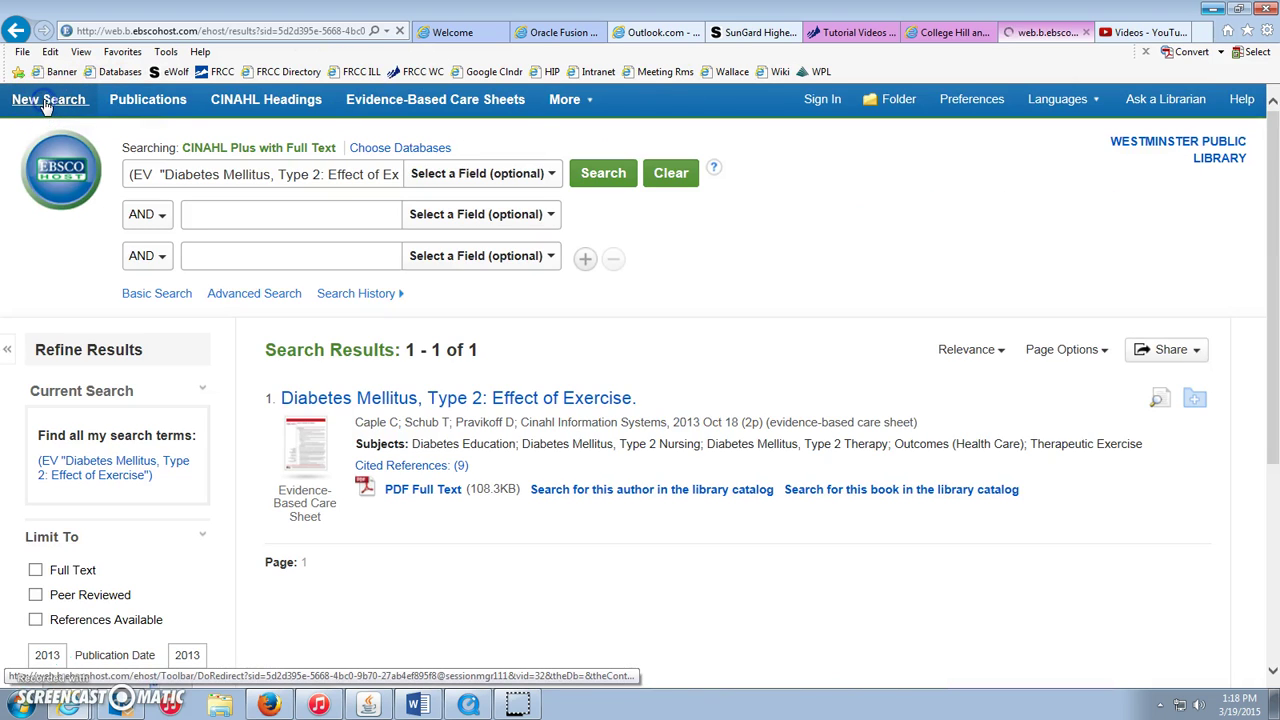
Examine the choices in the Clinical Queries, Journal Subset and Publication Type limiters of the advanced search.
left_click_drag(1276, 258, 1270, 484)
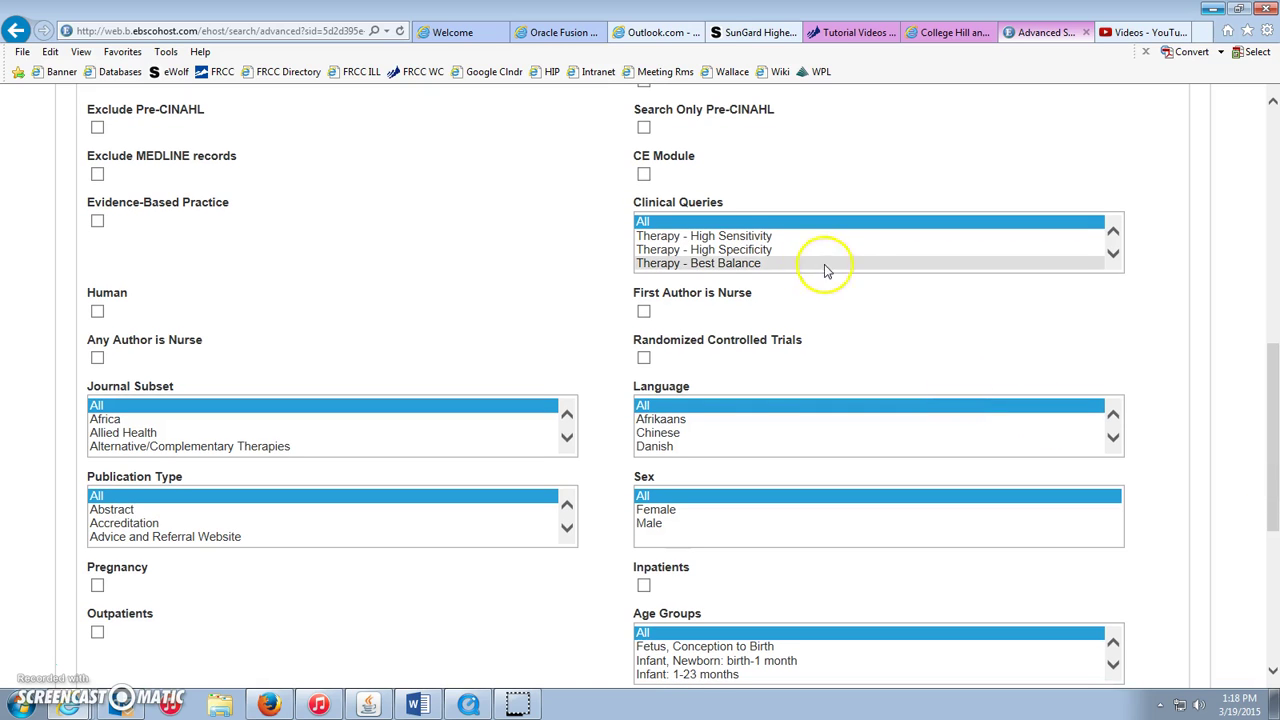
left_click(1113, 255)
left_click(1113, 255)
left_click(1113, 255)
left_click(1113, 255)
left_click(1113, 255)
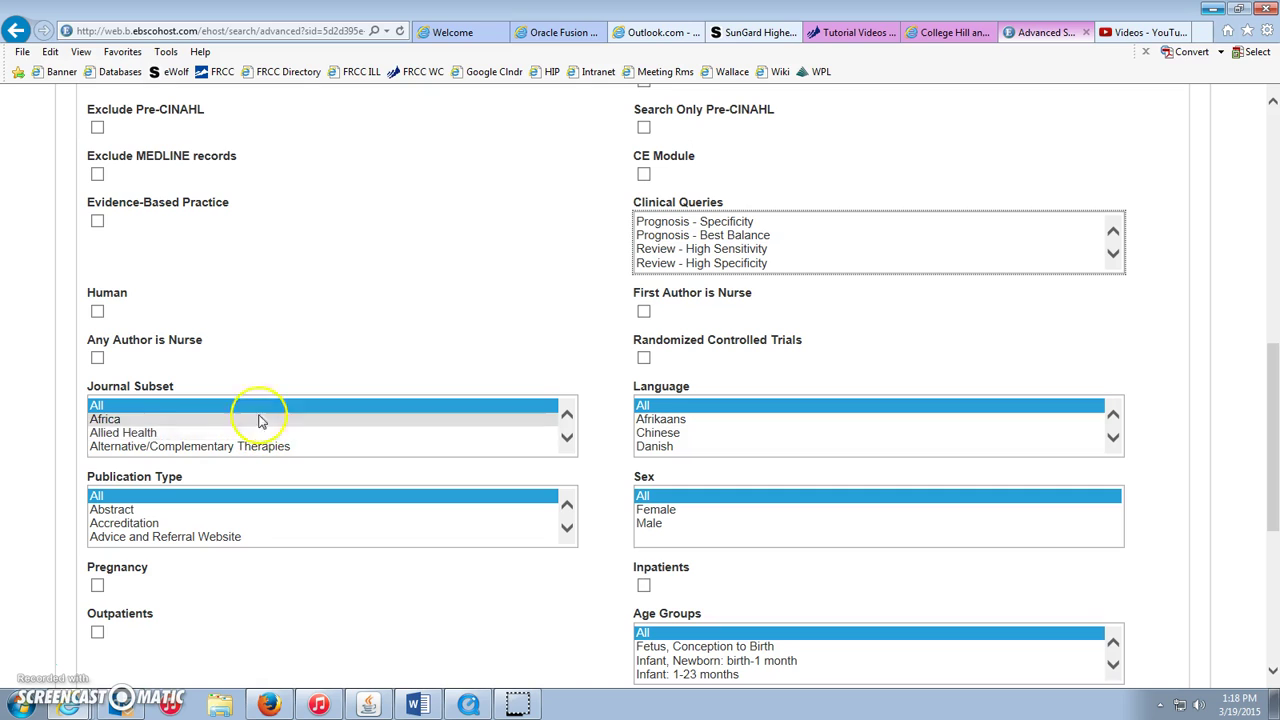
left_click(567, 439)
left_click(567, 439)
left_click(567, 439)
left_click(567, 439)
left_click(567, 439)
left_click(567, 439)
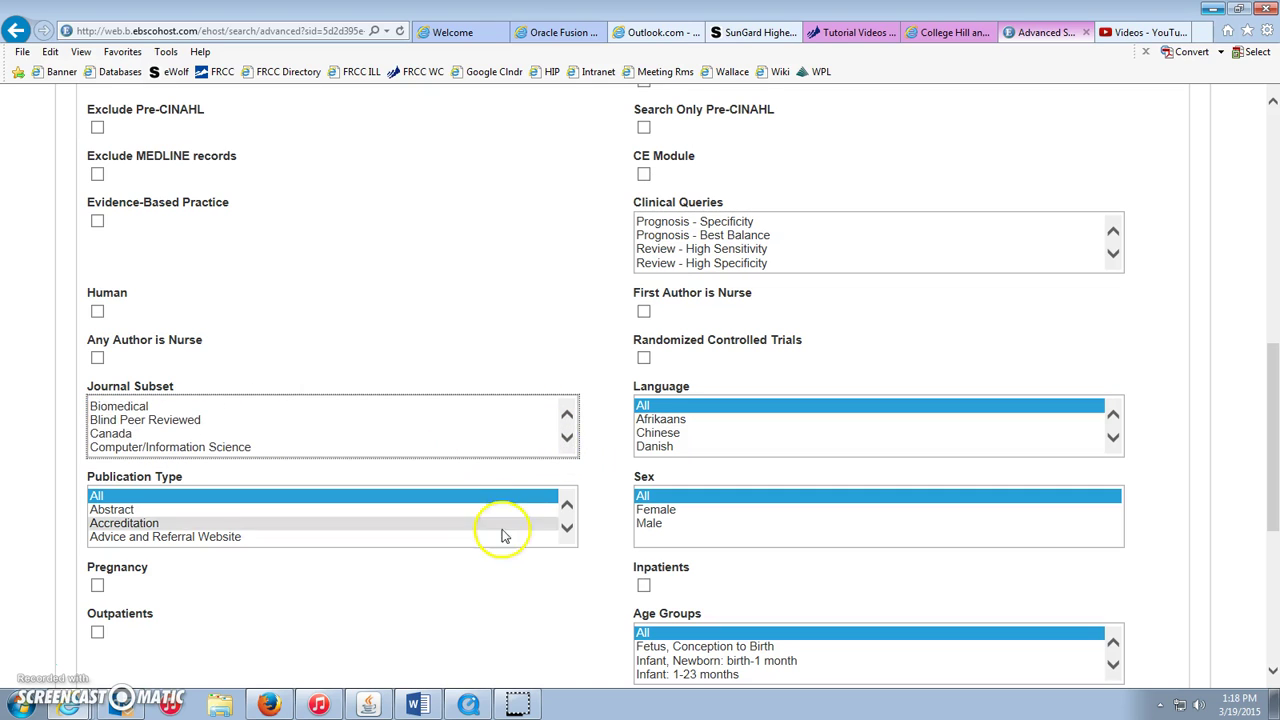
left_click(567, 527)
left_click(567, 527)
Limit the search's age group to Child, Preschool: 2-5 years.
left_click(1272, 670)
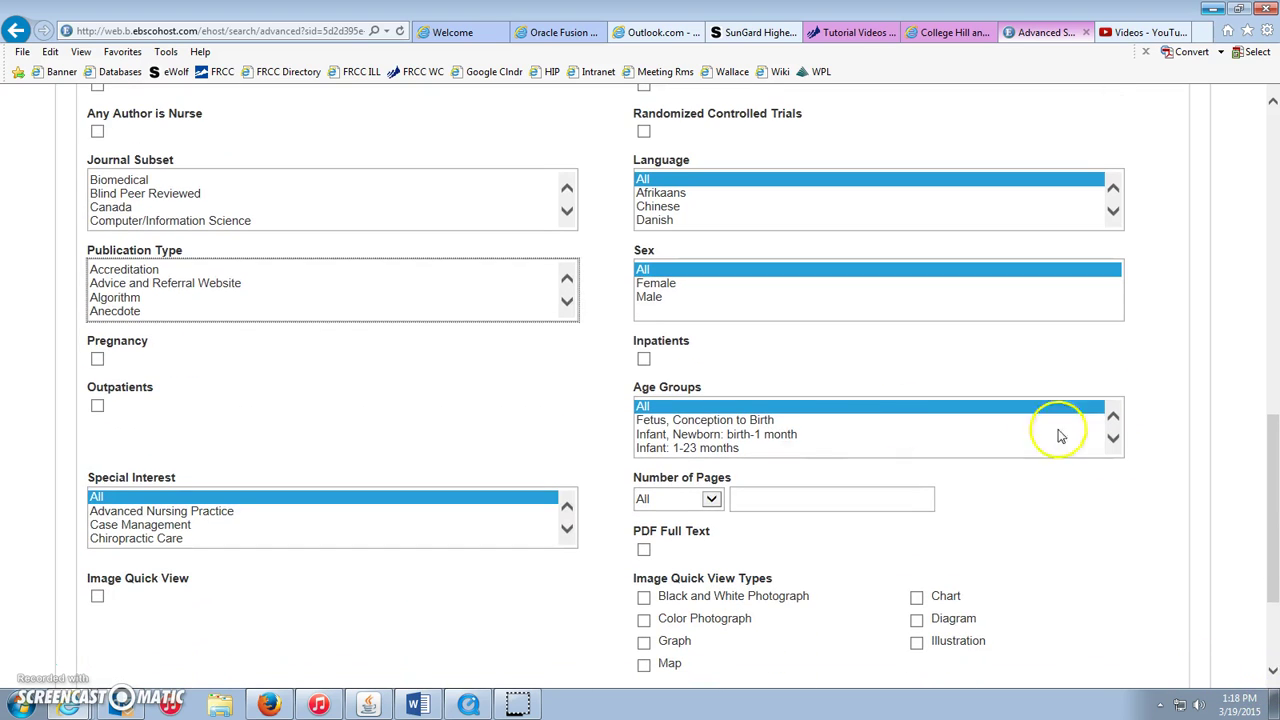
left_click(1113, 441)
left_click(1113, 441)
left_click(1113, 441)
left_click(727, 421)
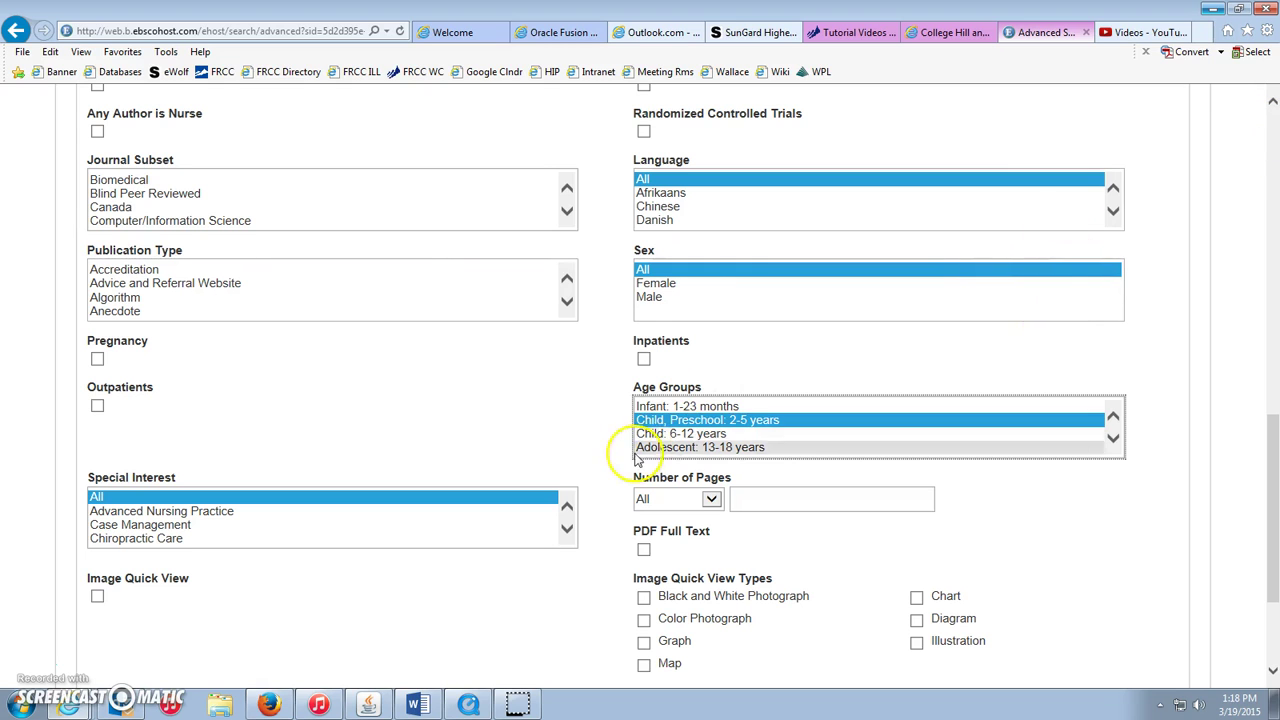
Enter diabetes as the first search term and restrict it to the TI Title field.
scroll(1273, 131, "up", 2)
scroll(1273, 131, "up", 5)
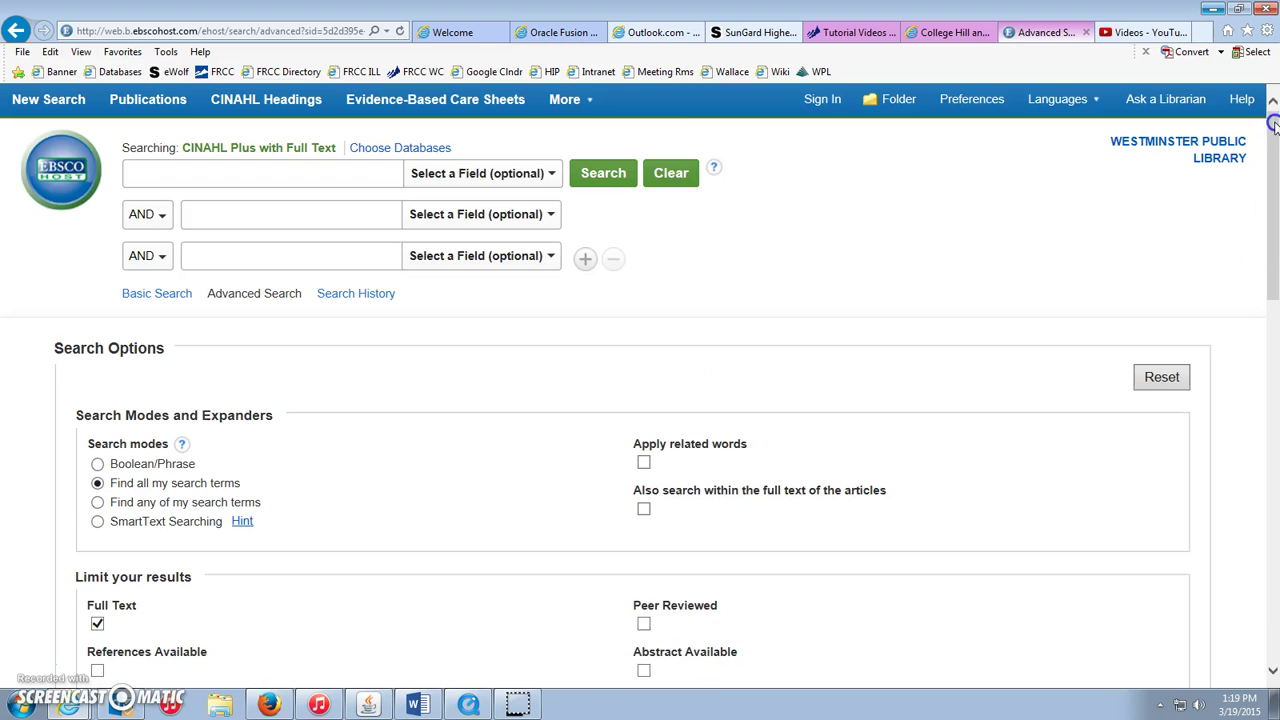
left_click(353, 174)
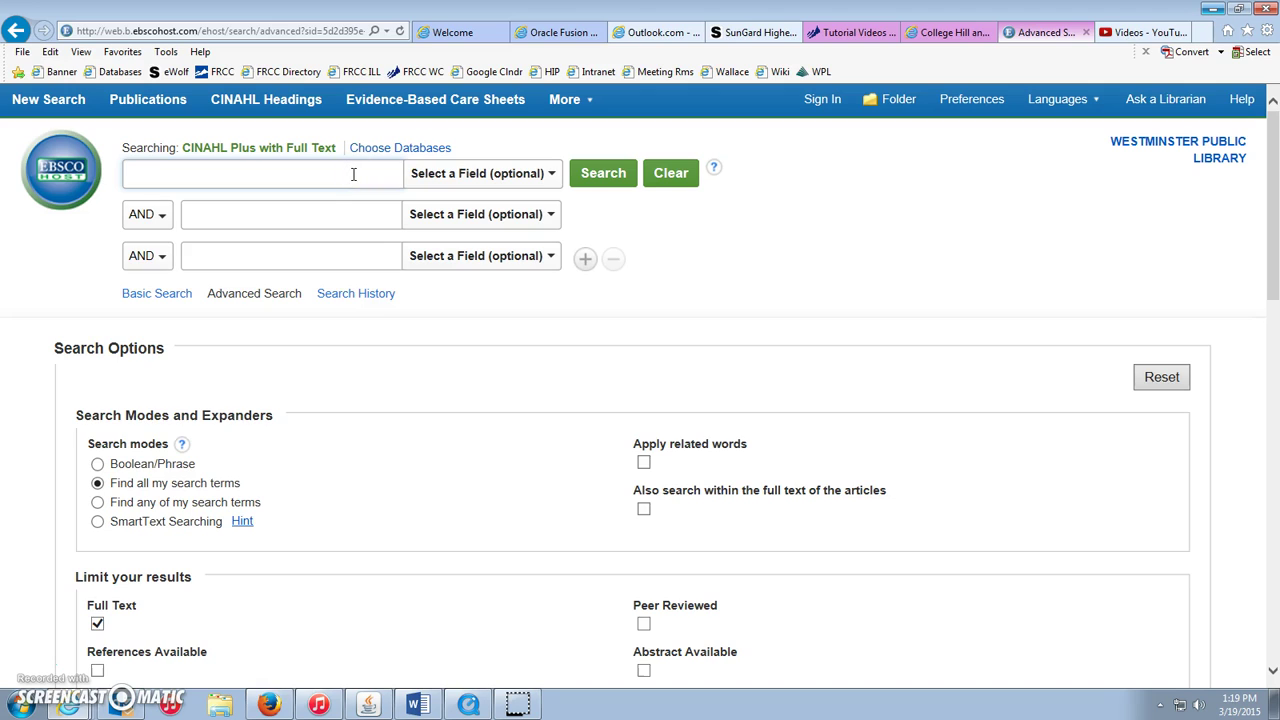
type("diabetes")
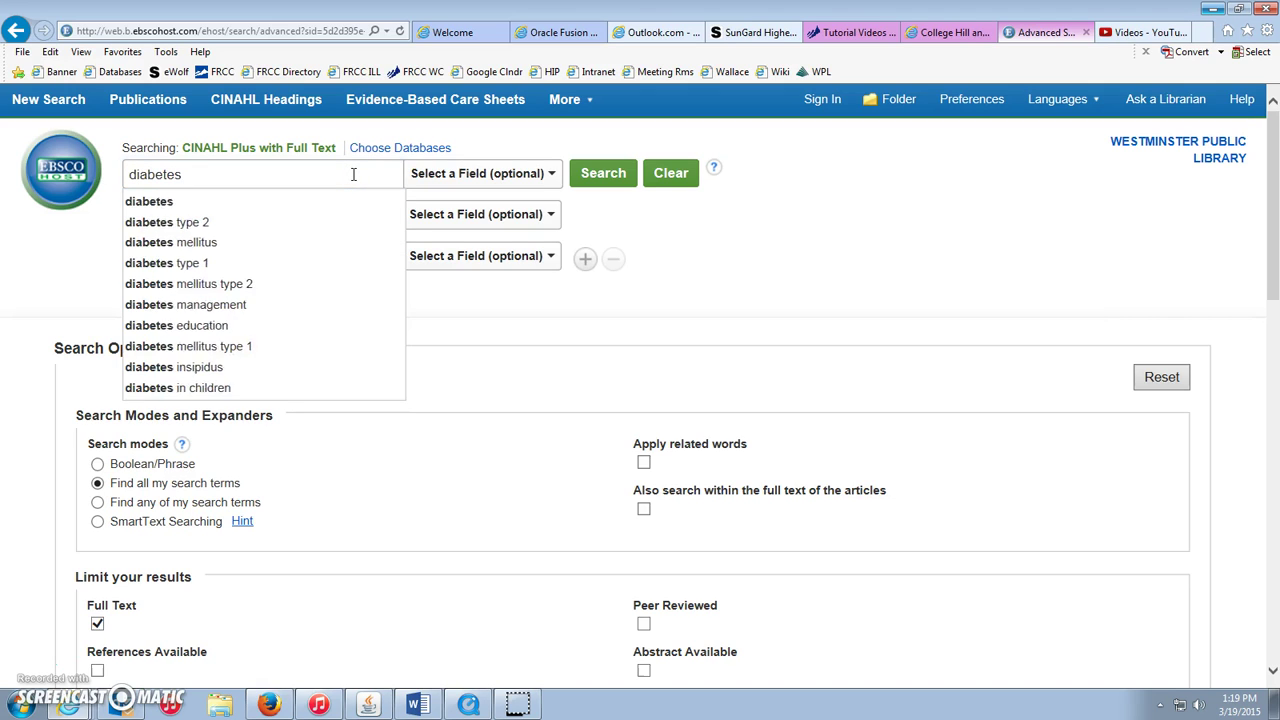
key("Tab")
key("Down")
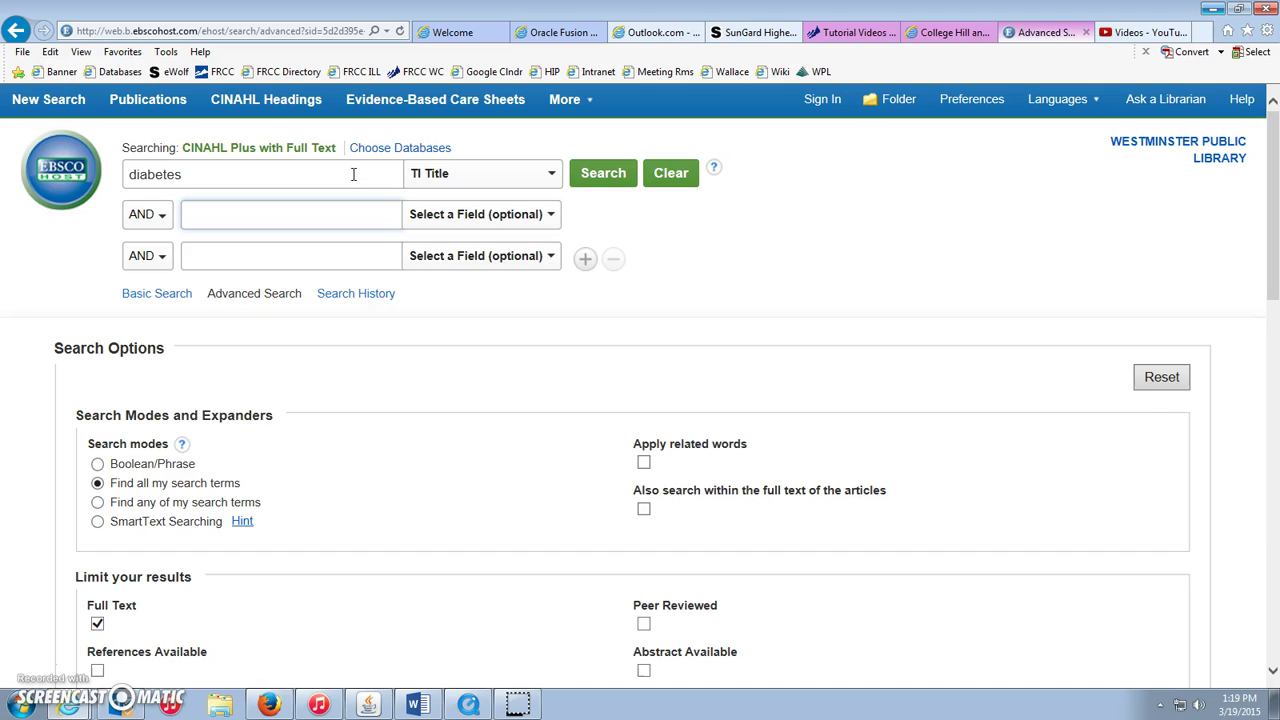
Add "2 or two" as a second term in the TI Title field, and run the search to review its results.
type("2 or two")
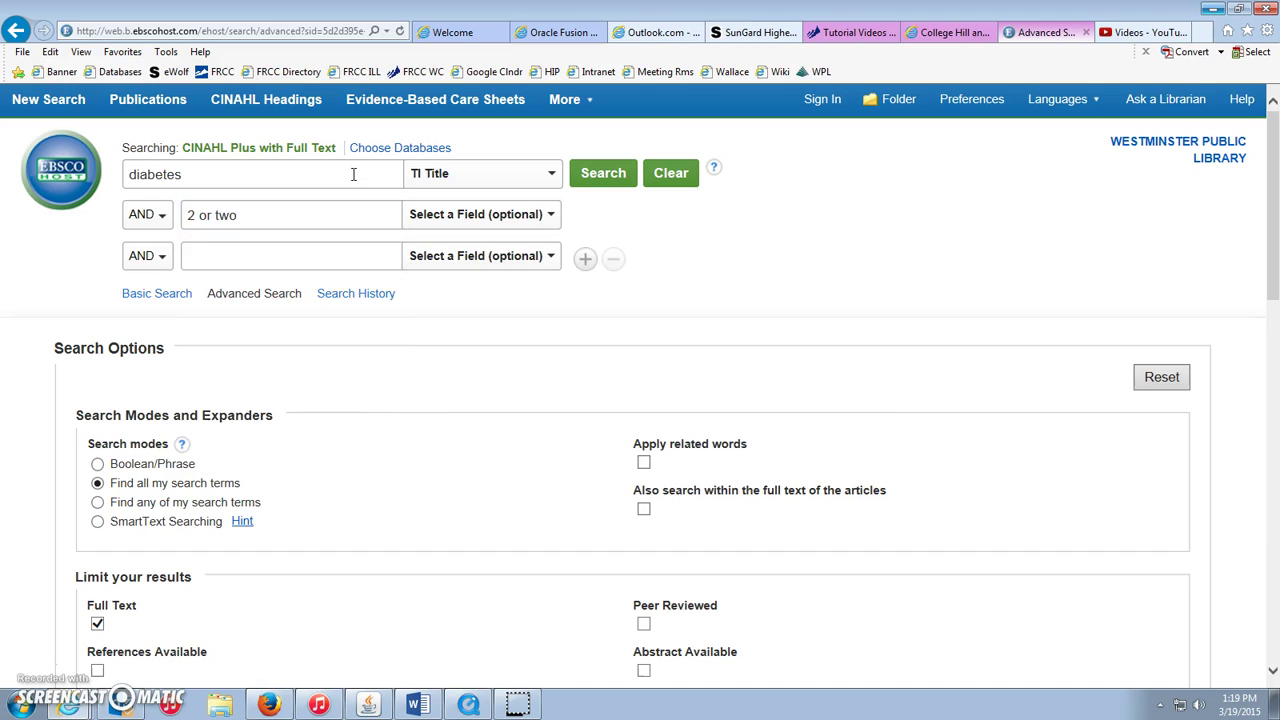
left_click_drag(1273, 250, 1273, 521)
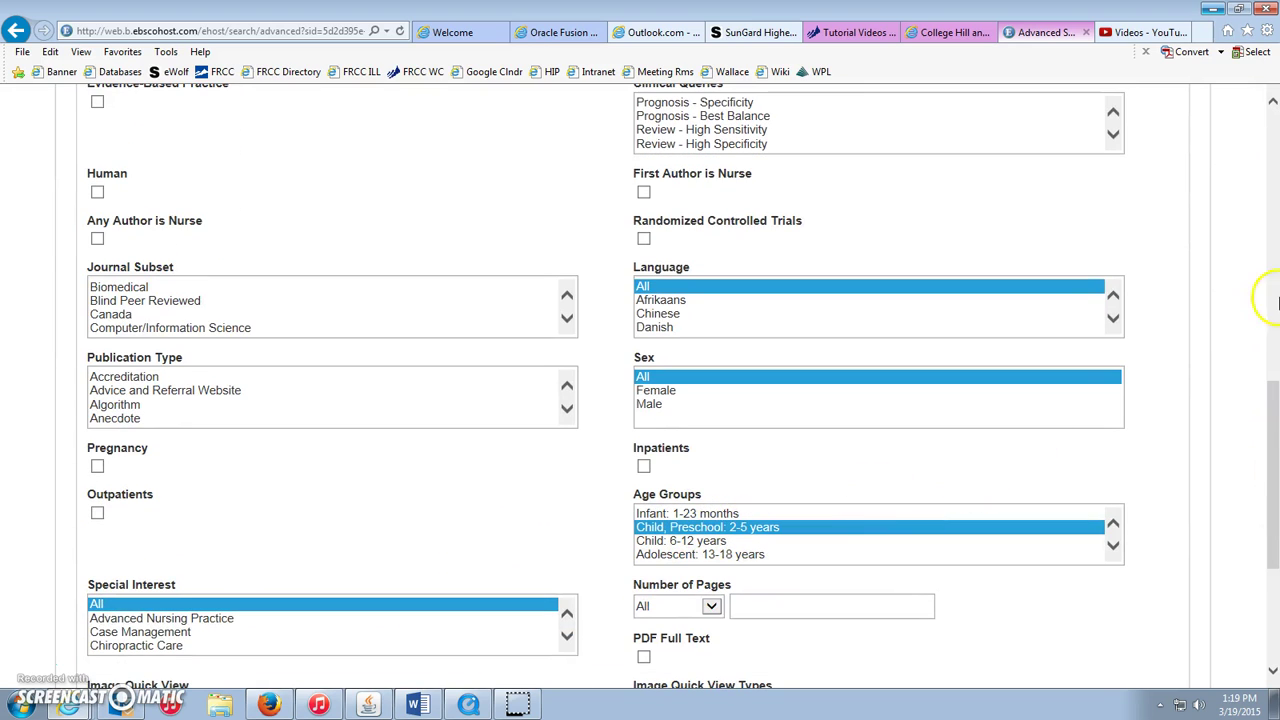
left_click_drag(1275, 400, 1273, 120)
left_click(591, 174)
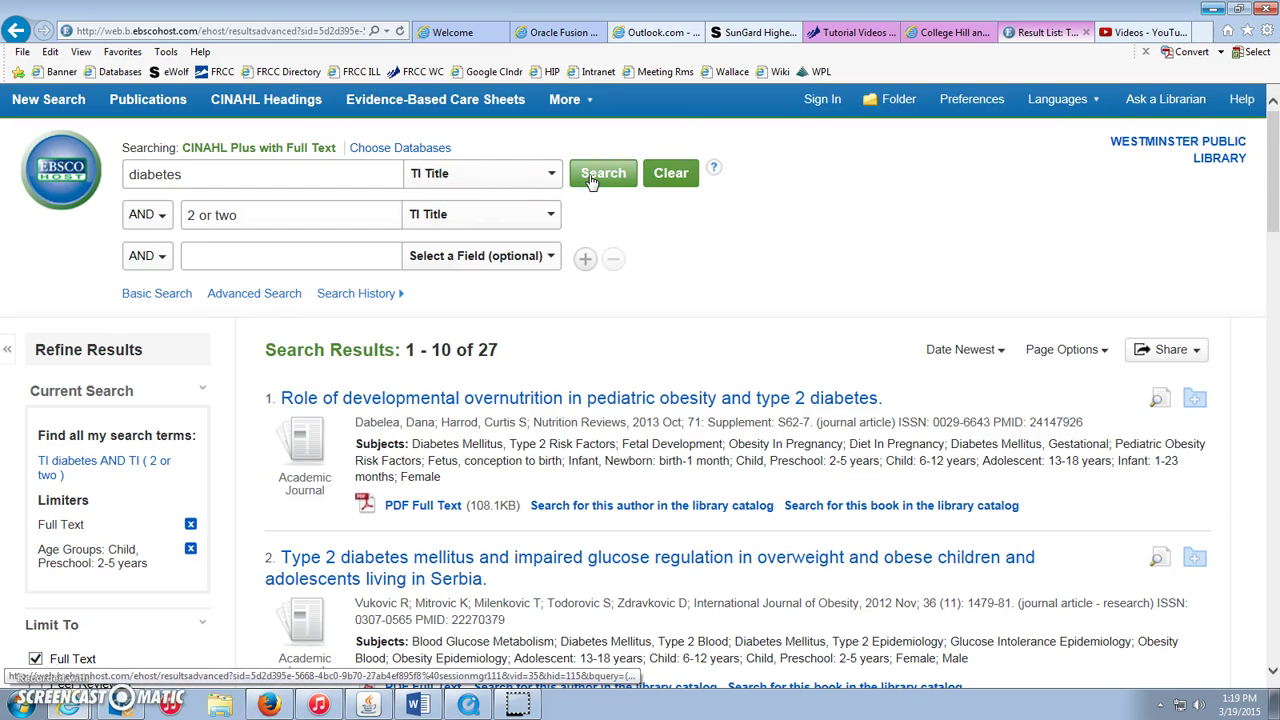
mouse_move(1273, 205)
left_mouse_down()
mouse_move(1275, 228)
mouse_move(1275, 200)
left_mouse_up()
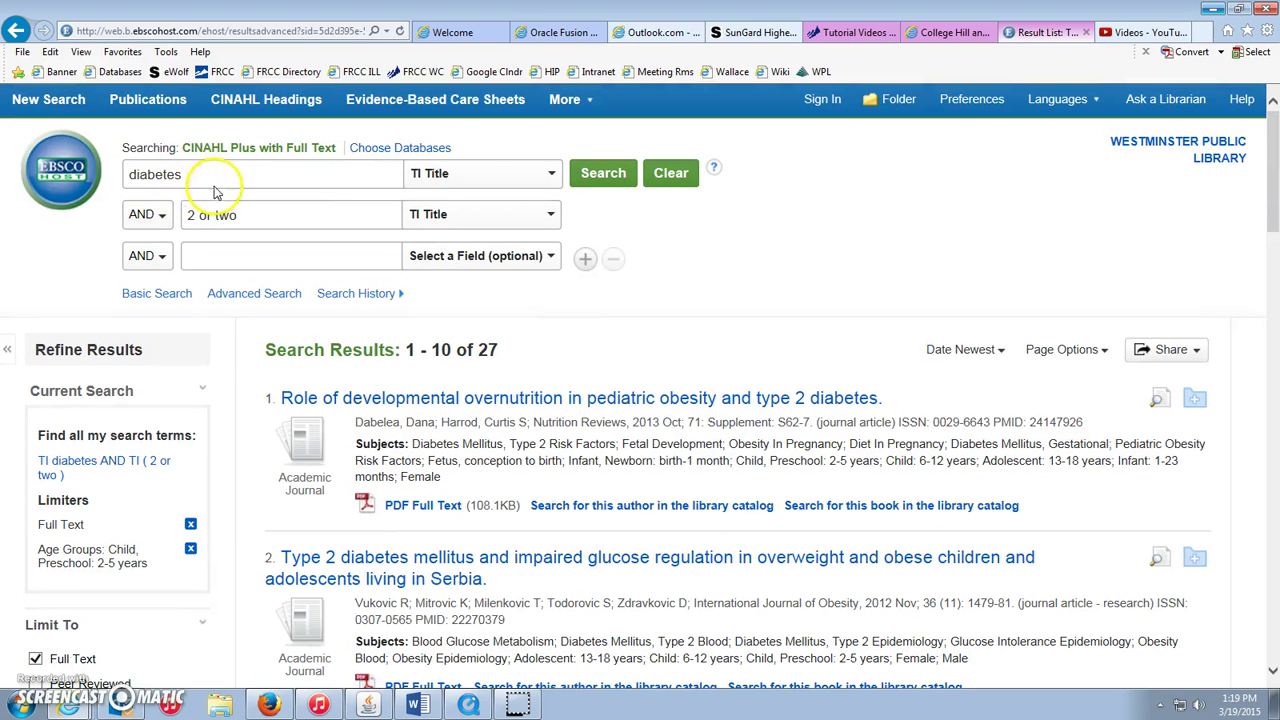
left_click_drag(1272, 220, 1274, 268)
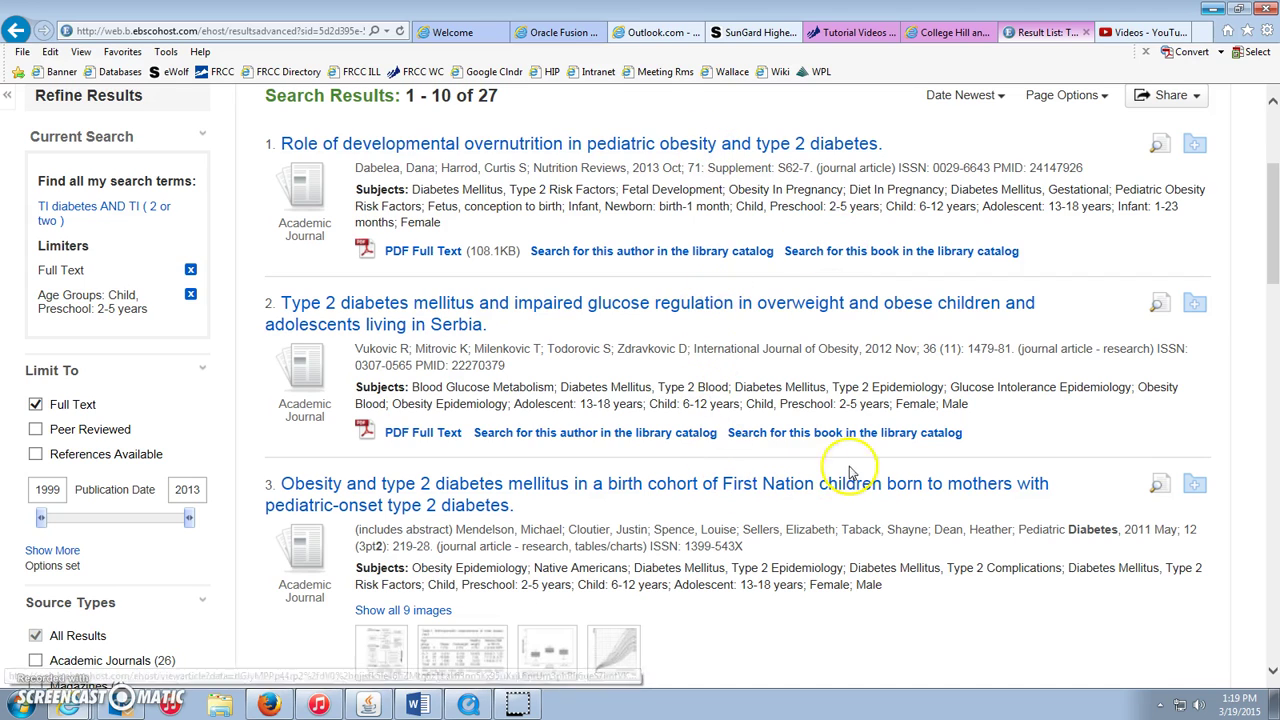
left_click_drag(1274, 260, 1274, 195)
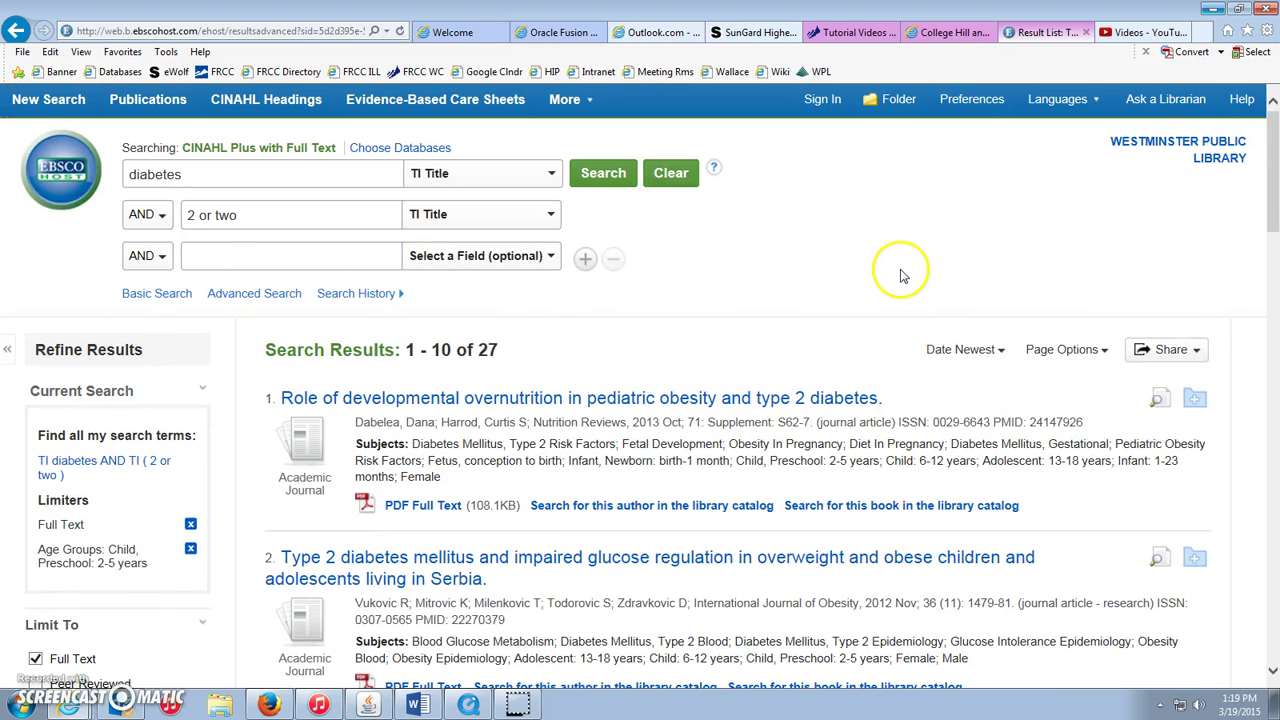